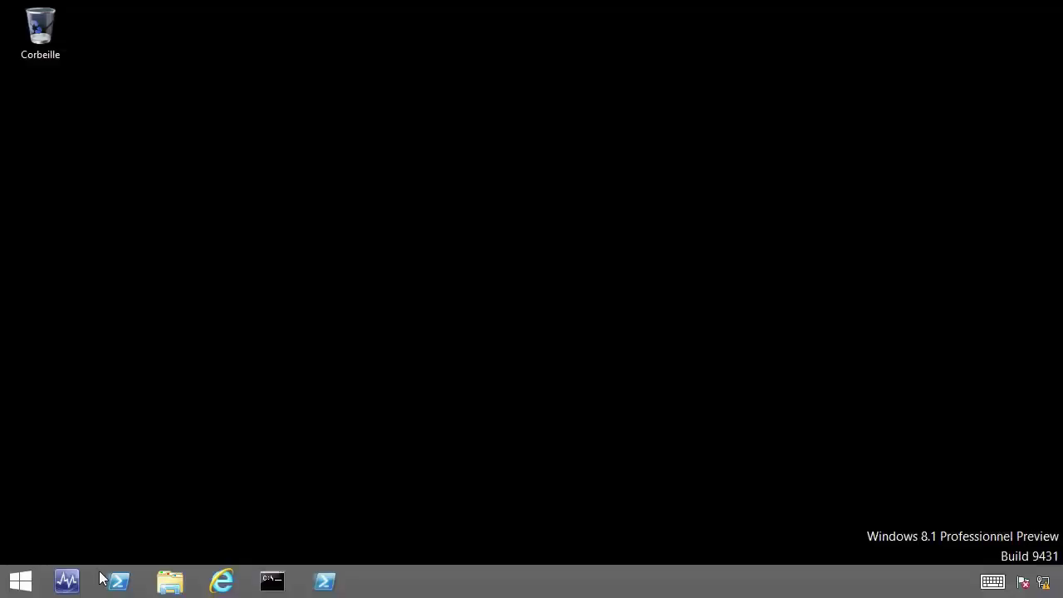
# - In the Operations Manager console, review the Alertes actives view and the Inventaire détecté view, widening the inventory list's columns
pyautogui.click(73, 579)
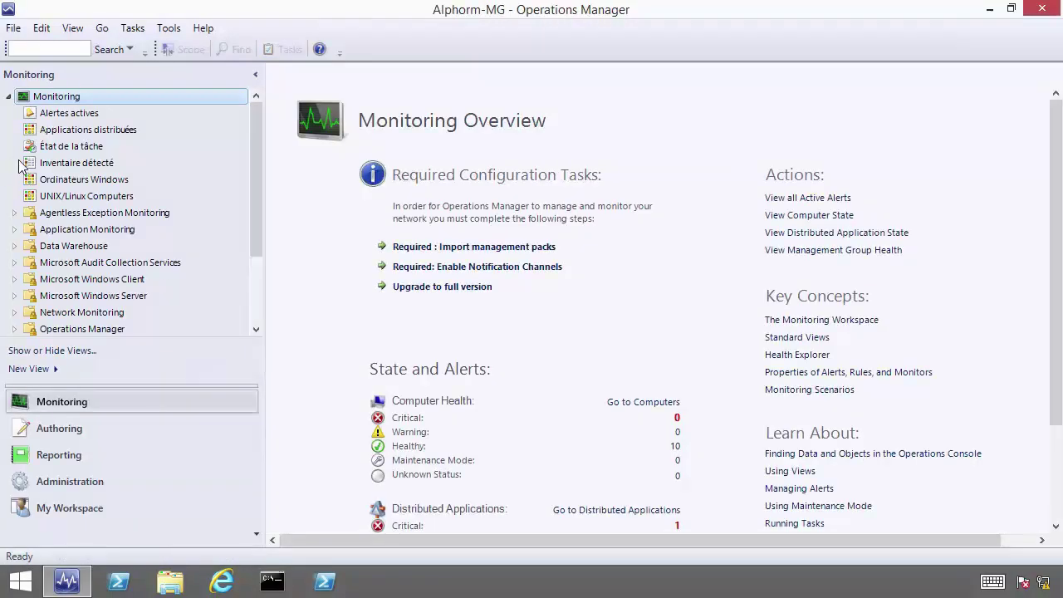
pyautogui.click(78, 115)
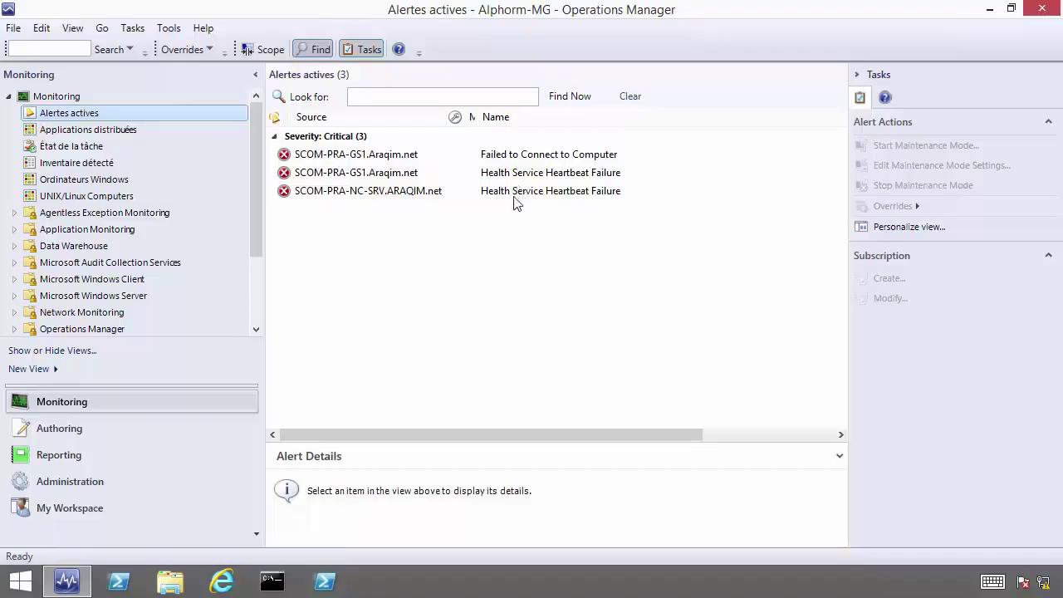
pyautogui.click(92, 163)
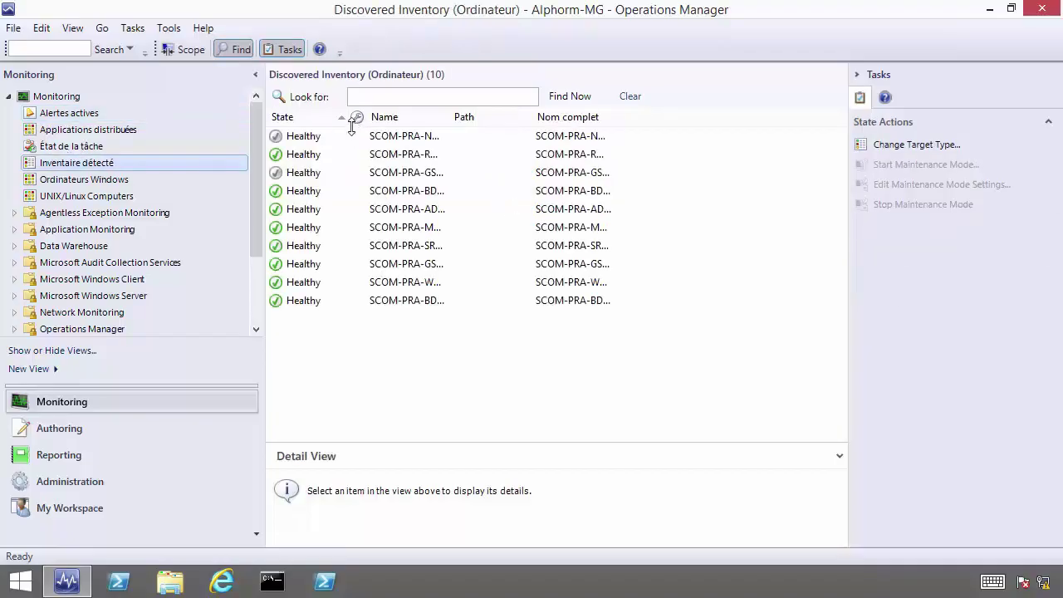
pyautogui.moveTo(366, 119); pyautogui.dragTo(618, 125)
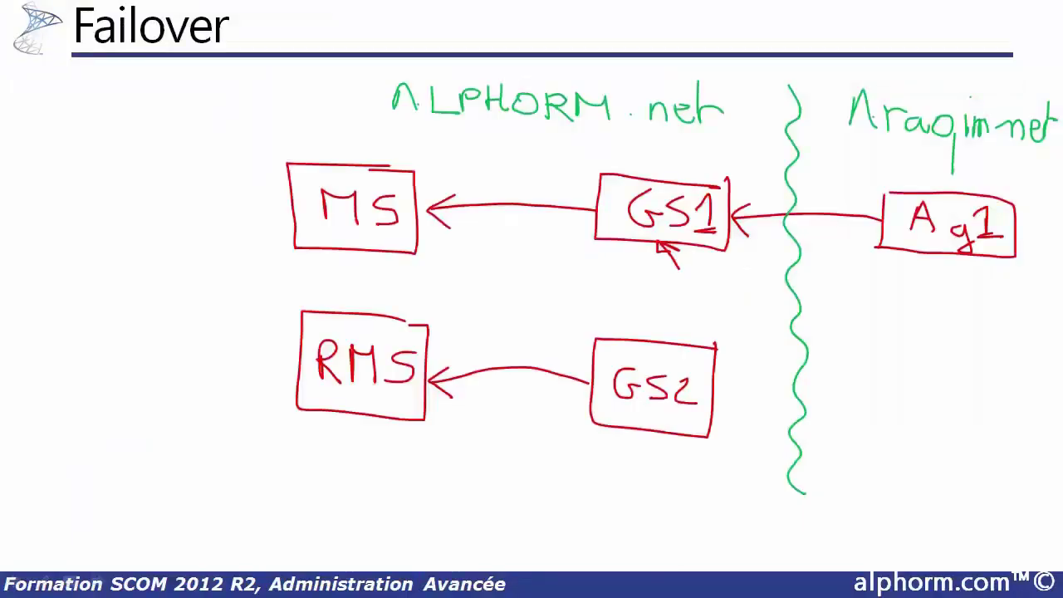
pyautogui.moveTo(902, 249)
pyautogui.mouseDown()
pyautogui.moveTo(860, 298)
pyautogui.moveTo(720, 372)
pyautogui.moveTo(739, 382)
pyautogui.mouseUp()
pyautogui.moveTo(762, 208); pyautogui.dragTo(779, 228)
pyautogui.moveTo(779, 207); pyautogui.dragTo(762, 228)
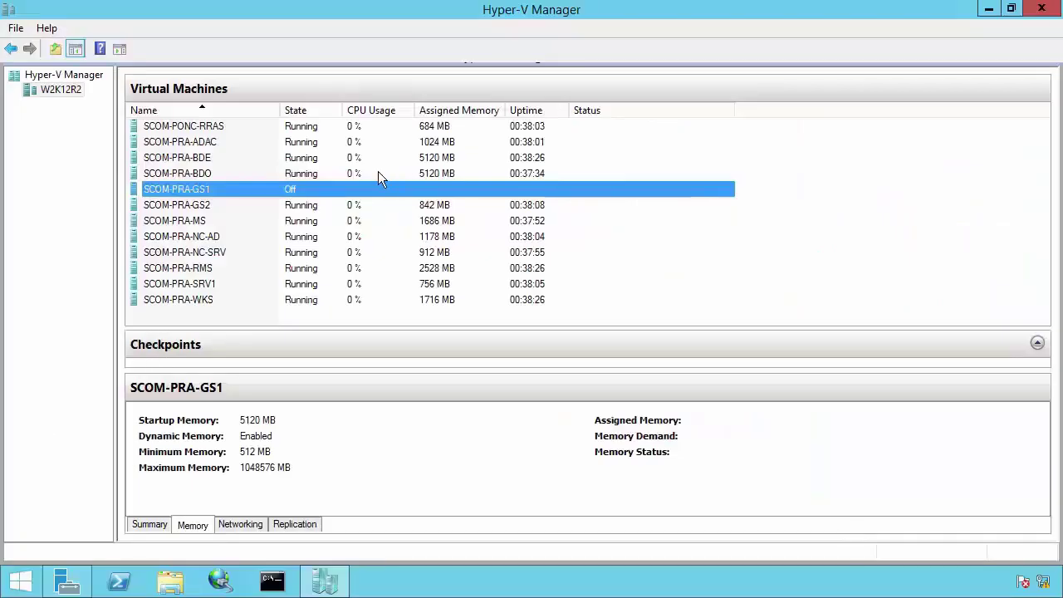
# - Switch to Hyper-V Manager and start the SCOM-PRA-GS1 virtual machine
pyautogui.rightClick(189, 192)
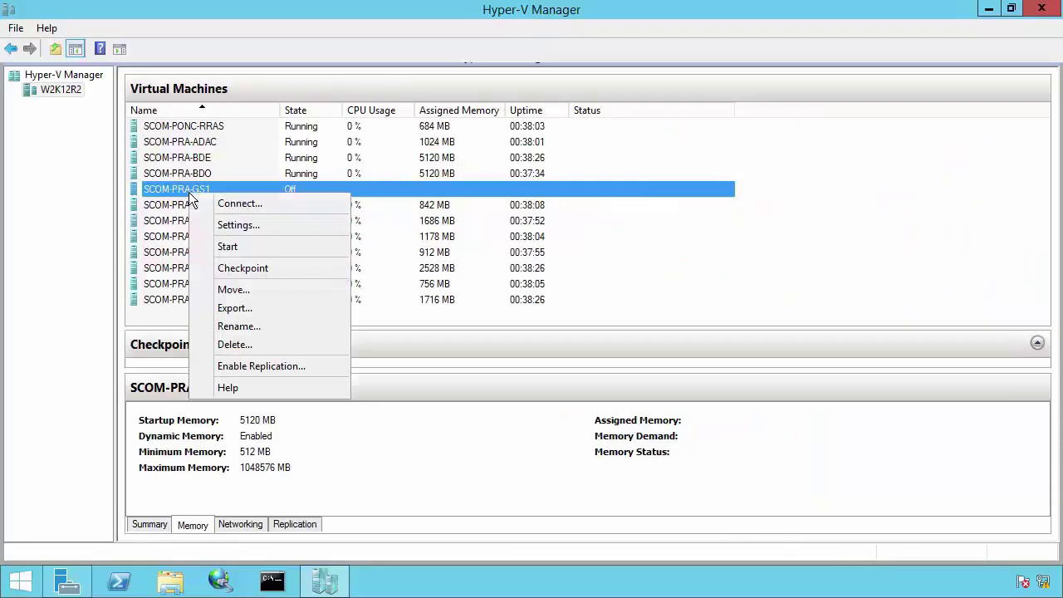
pyautogui.click(255, 246)
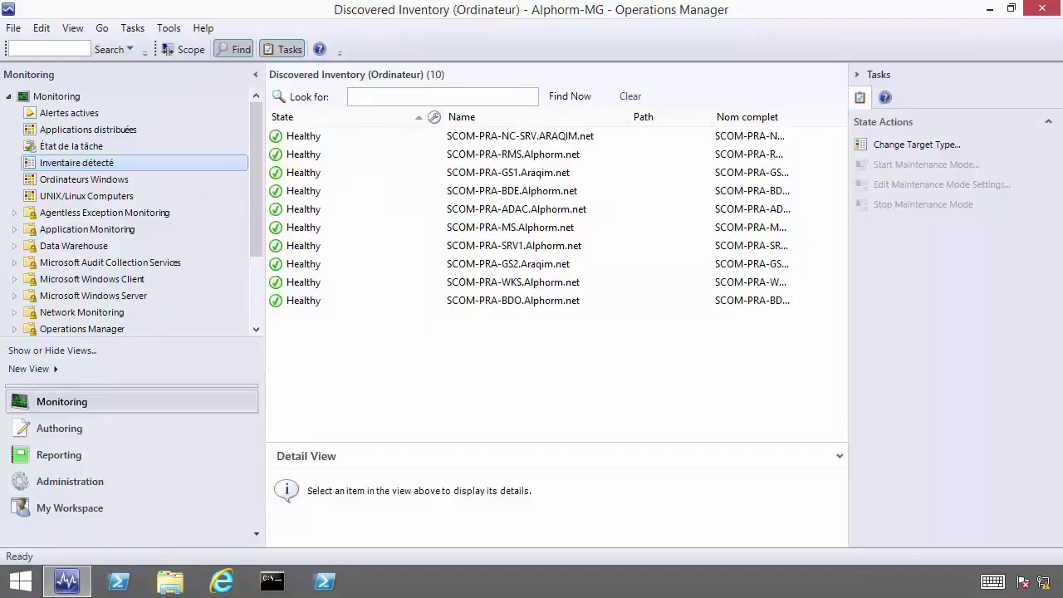
# - Back in the Operations Manager console, open the Alertes actives view and refresh it
pyautogui.click(68, 114)
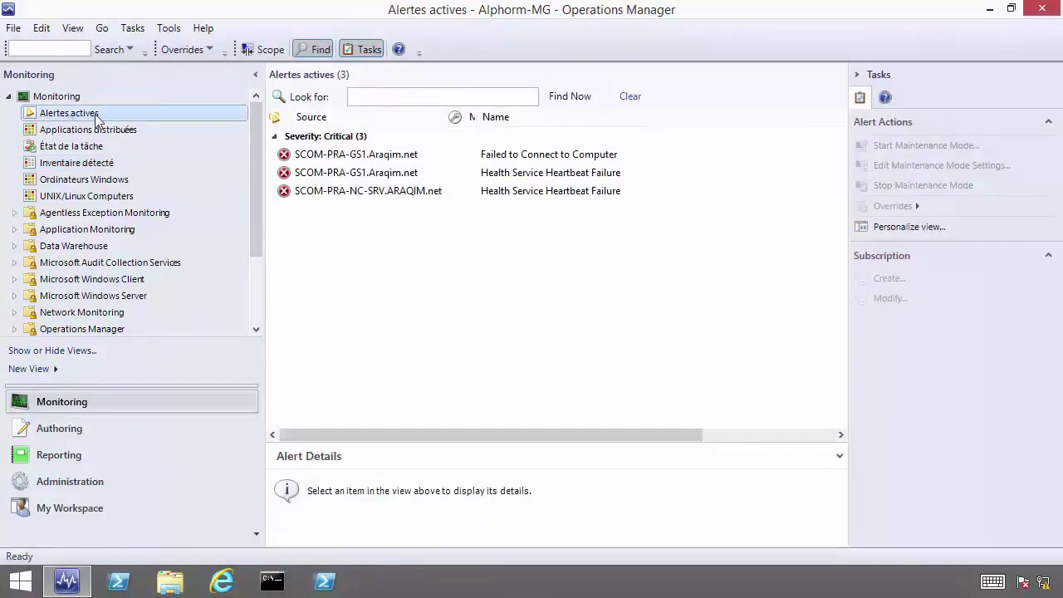
pyautogui.rightClick(91, 112)
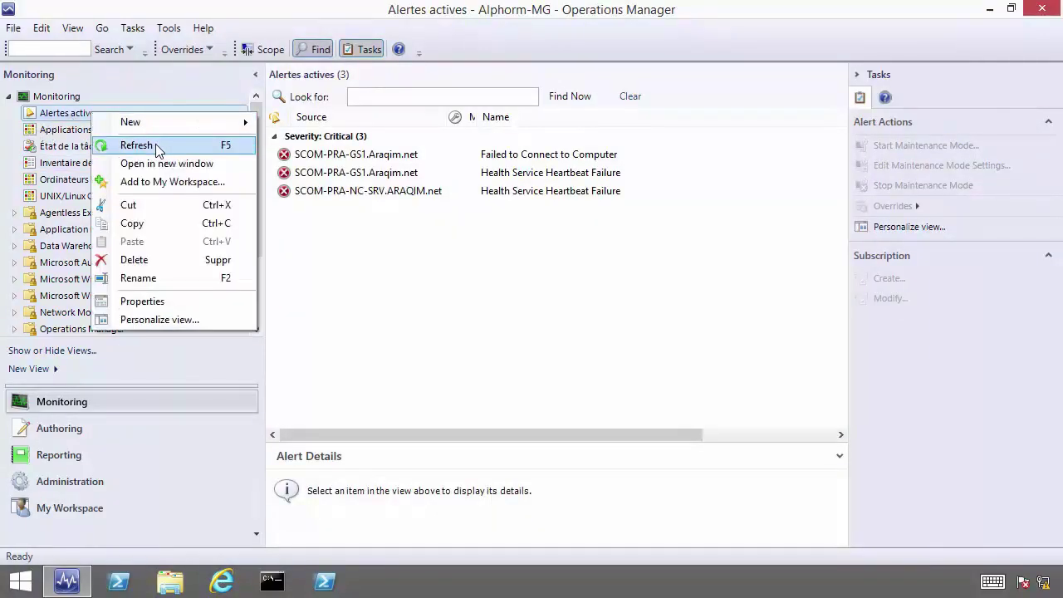
pyautogui.click(132, 145)
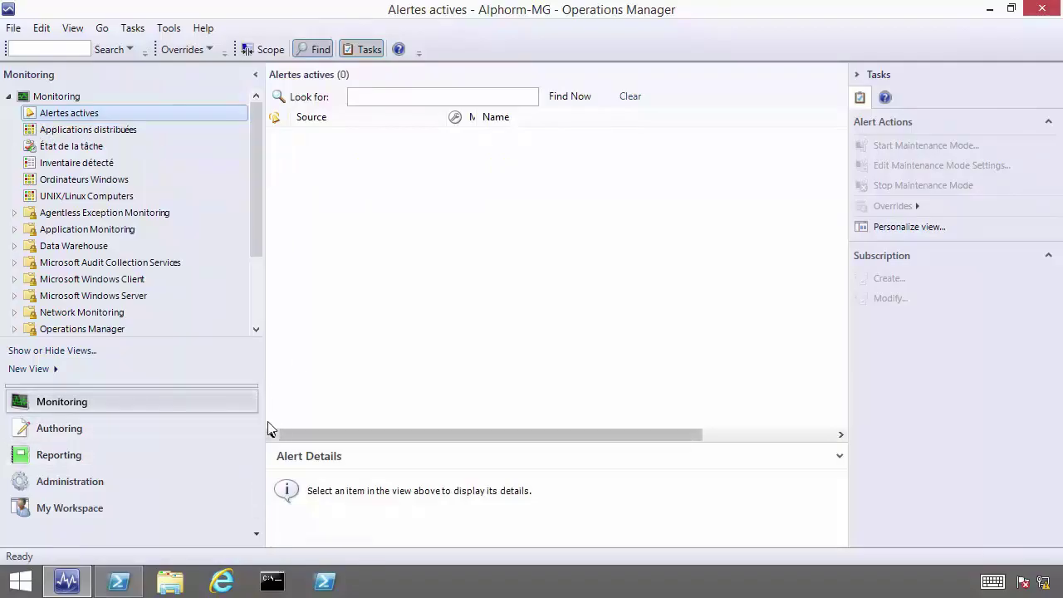
# - In the Operations Manager Shell, store the agent scom-pra-nc-srv.araqim.net in $Agent with Get-SCOMAgent and display the variable
pyautogui.click(120, 575)
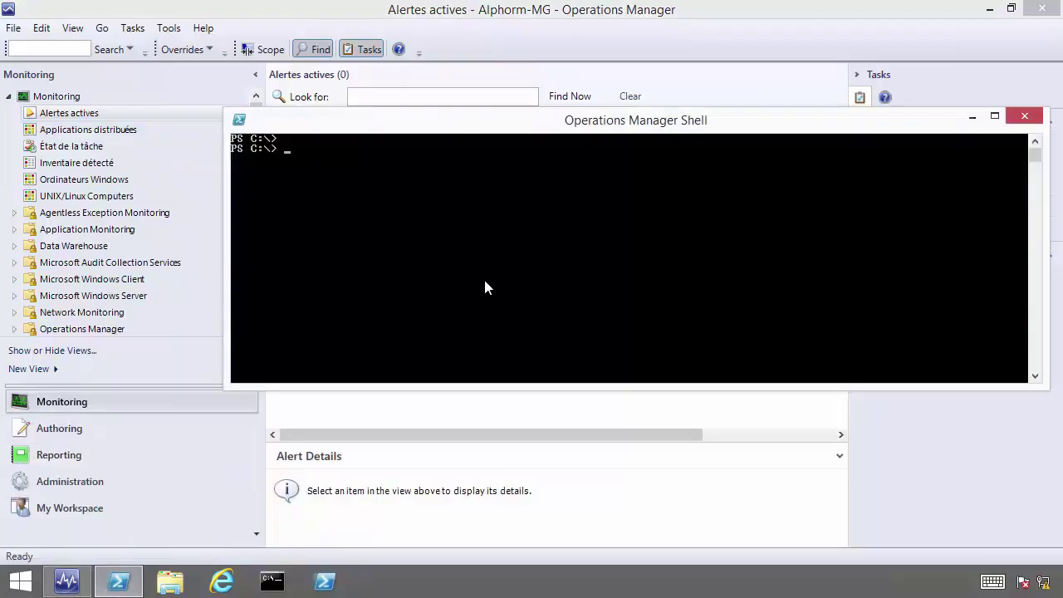
pyautogui.write('$Agent = Get-SCOMAgent -Name scom-pra-nc-srv.araq')
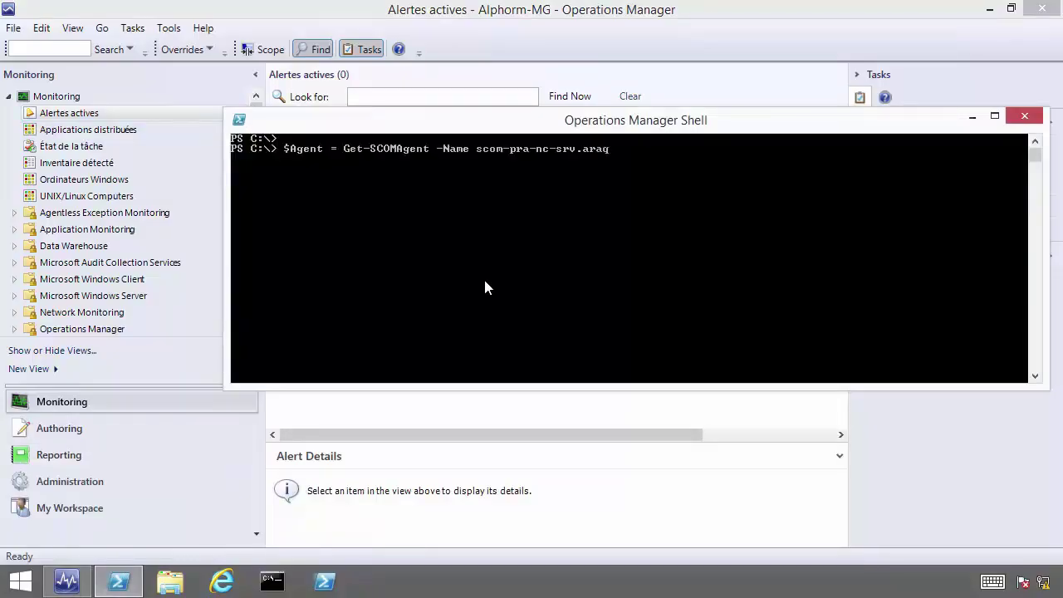
pyautogui.write('im.net')
pyautogui.press('Return')
pyautogui.write('$agent')
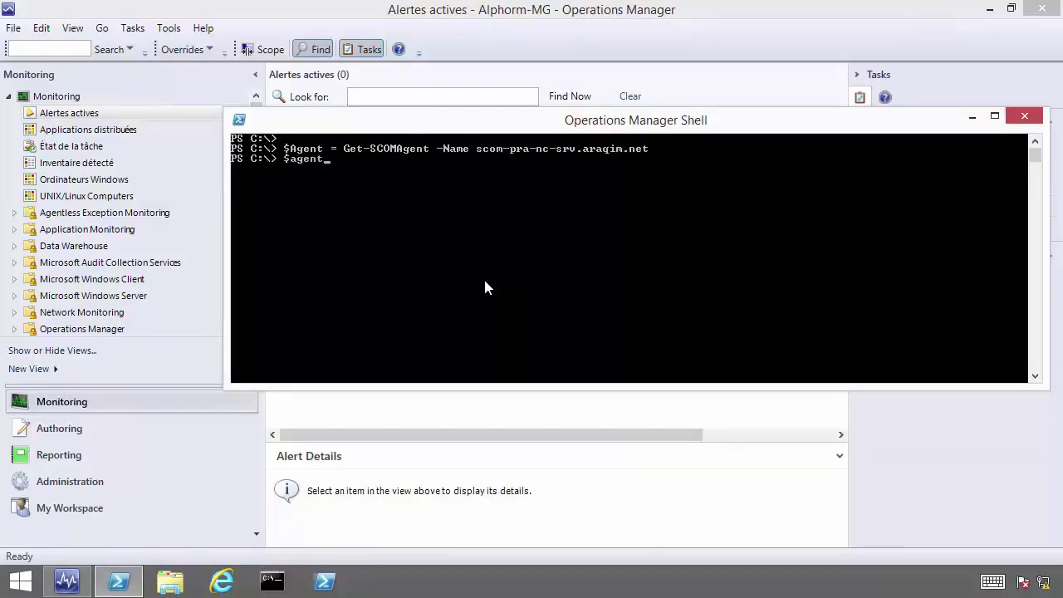
pyautogui.press('Return')
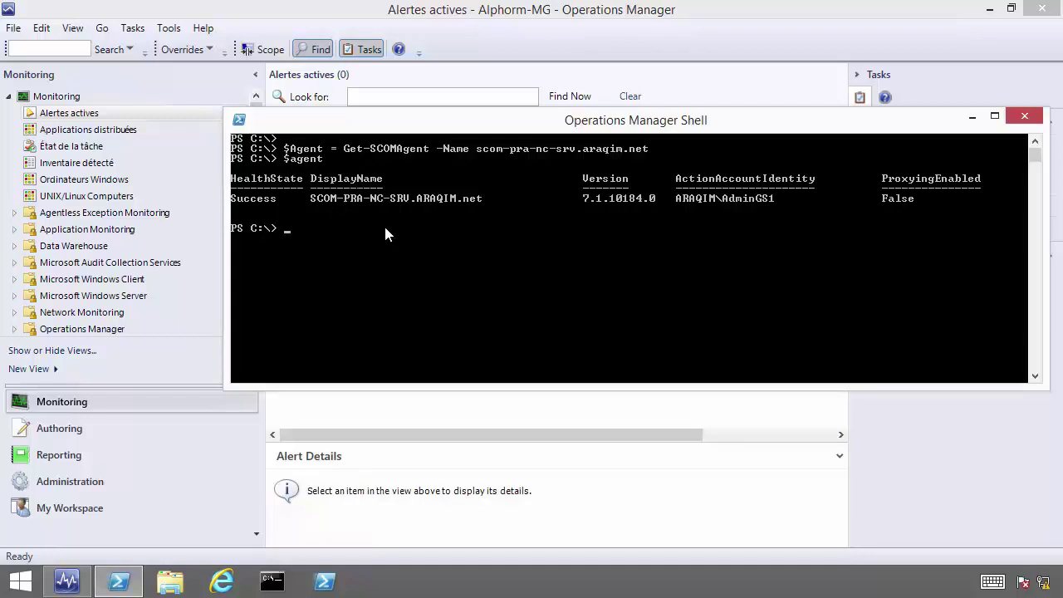
# - Query the parent management server of $agent with Get-SCOMParentManagementServer
pyautogui.write('Get-SCOMParentManagementServer -Agent $agent')
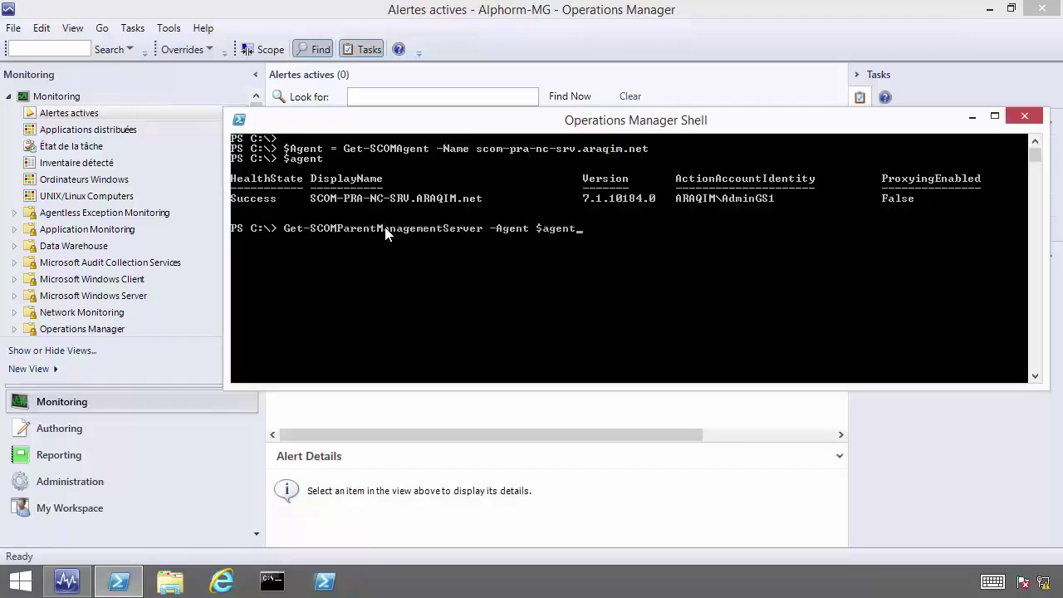
pyautogui.press('Return')
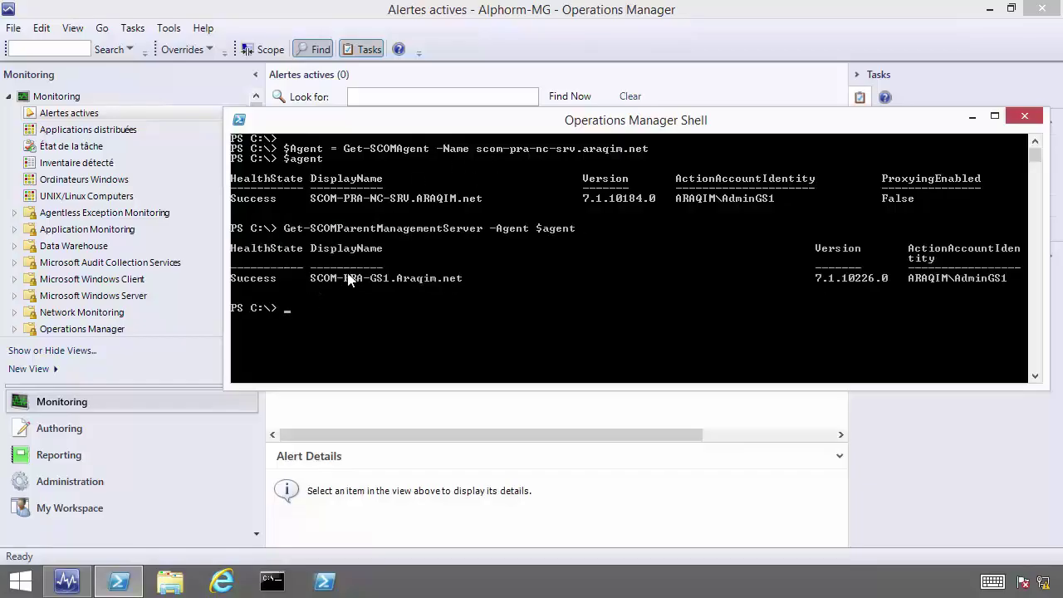
# - Use Get-SCOMManagementServer to store scom-pra-gs1.araqim.net in $PrimaryMS and scom-pra-gs2.araqim.net in $FailoverMS, and display both variables
pyautogui.rightClick(391, 281)
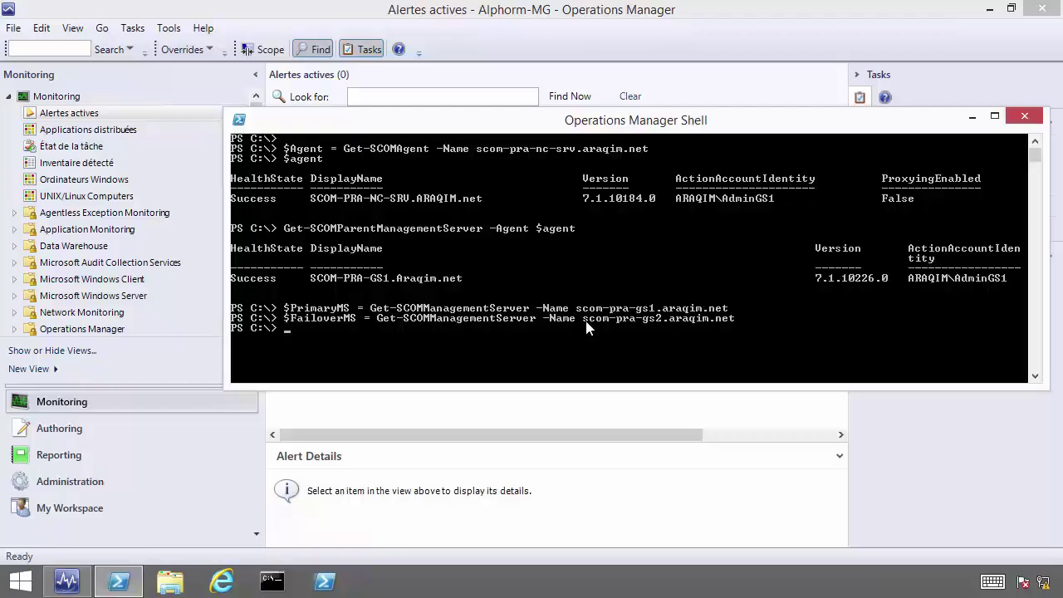
pyautogui.write('$PrimaryMS')
pyautogui.press('Return')
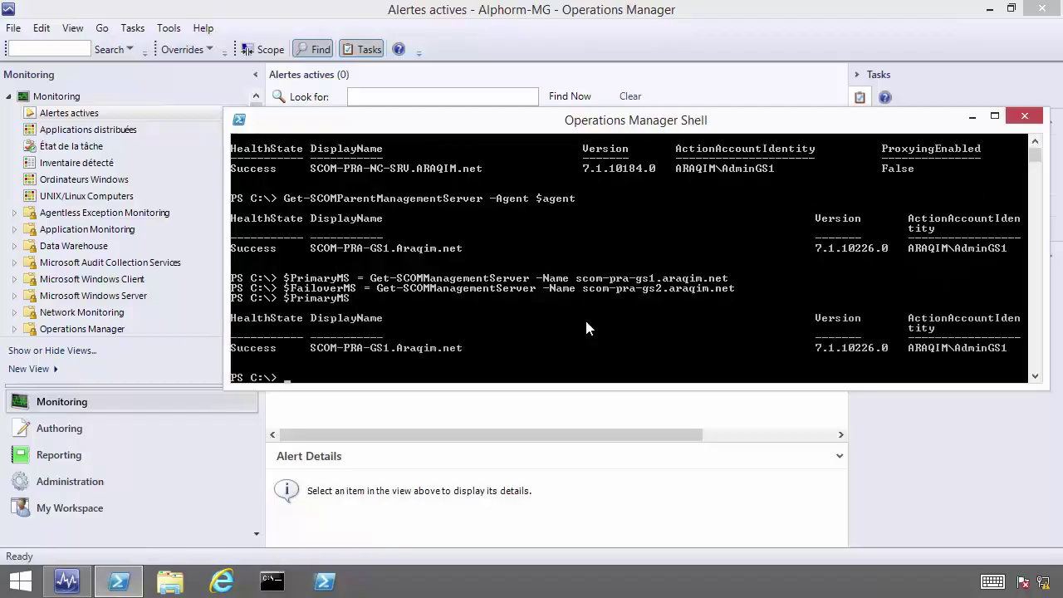
pyautogui.write('$failoverMS')
pyautogui.press('Return')
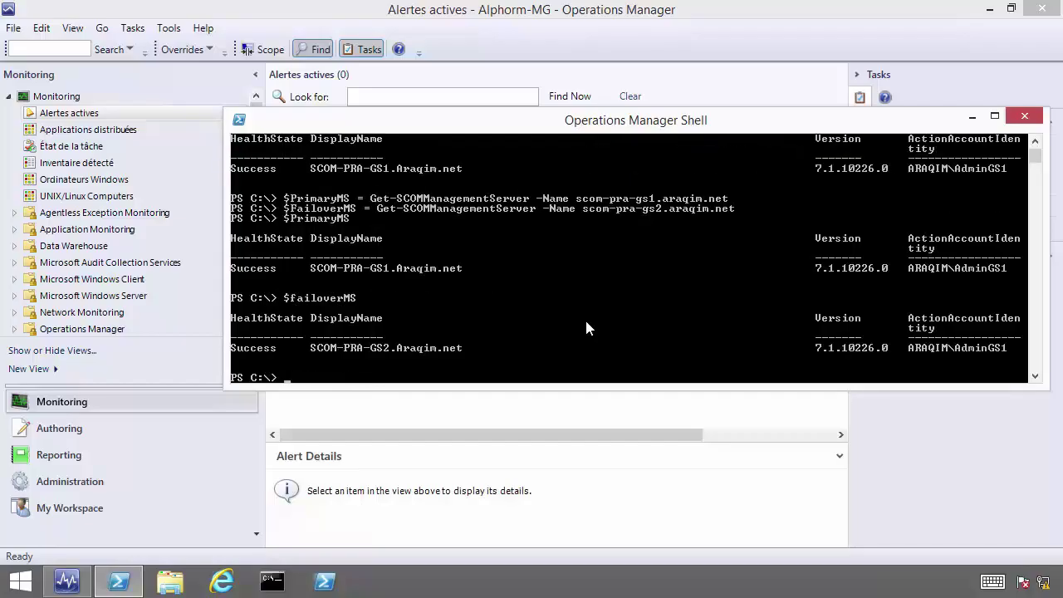
# - Clear the shell and assign $PrimaryMS as the primary server of $Agent using Set-SCOMParentManagementServer with -PrimaryServer and -PassThru
pyautogui.write('cls')
pyautogui.press('Return')
pyautogui.press('Return')
pyautogui.press('Return')
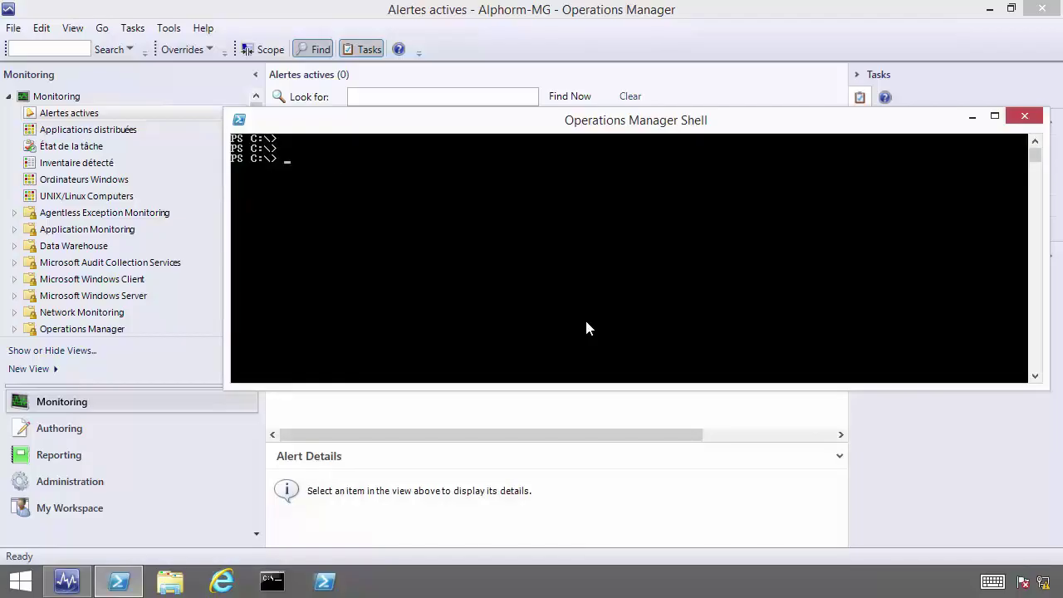
pyautogui.write('Set-SCOMParentManagementServer -Agent $Agent')
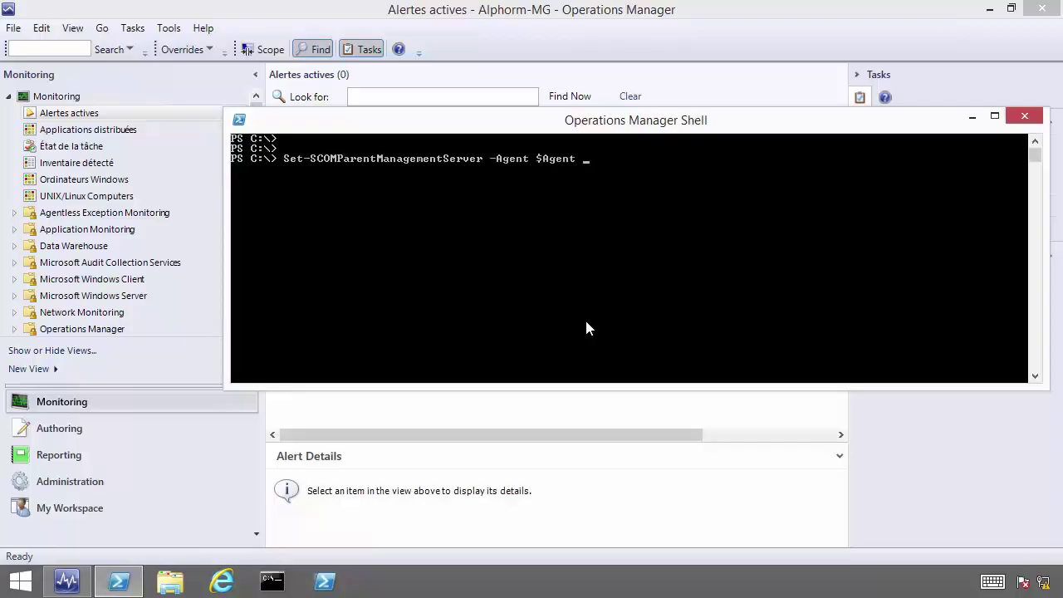
pyautogui.write(' -pr')
pyautogui.press('Tab')
pyautogui.write('$PrimaryMS ')
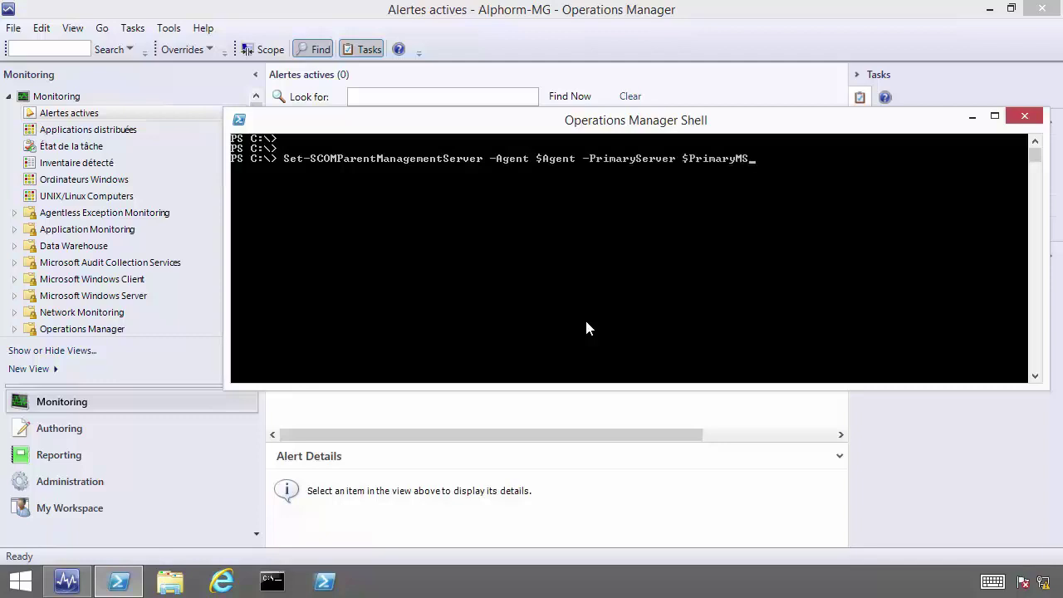
pyautogui.write('-pa')
pyautogui.press('Tab')
pyautogui.press('Return')
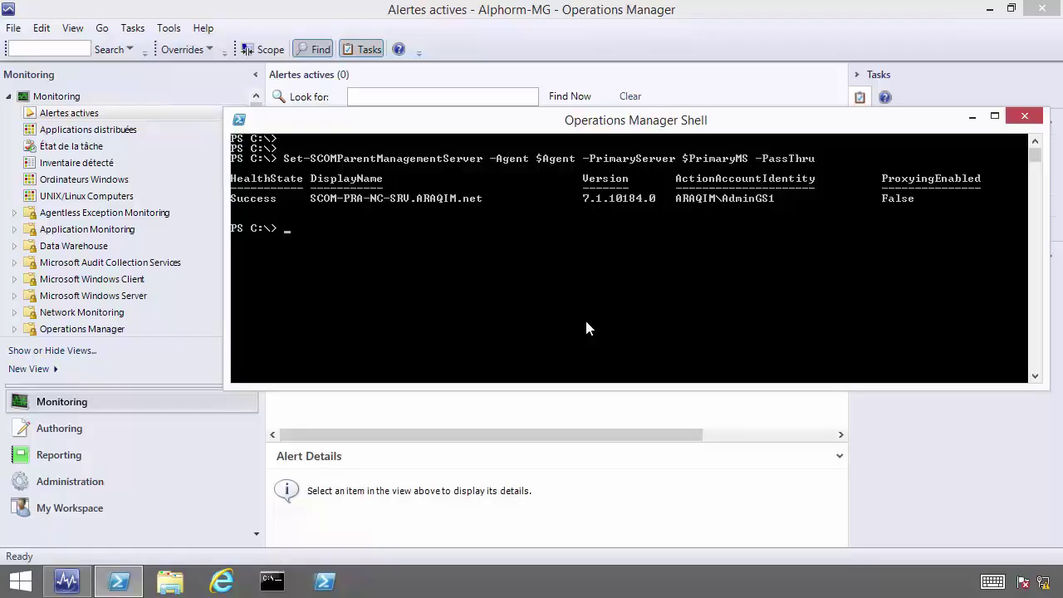
# - Rework the previous command to use -FailoverServer $FailoverMS for $Agent, keeping -PassThru, and run it
pyautogui.press('Up')
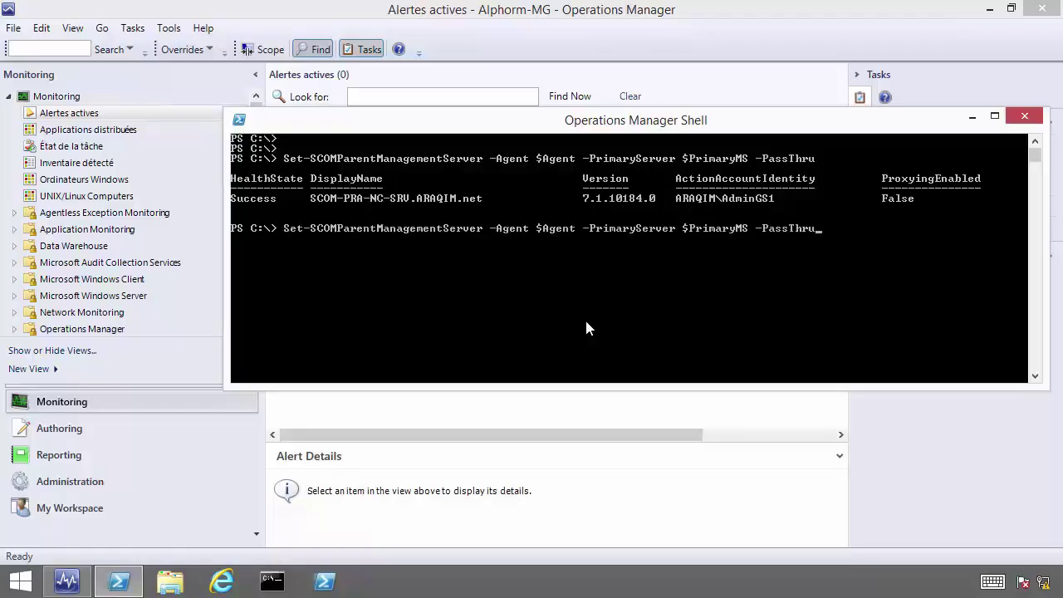
pyautogui.press('Left')
pyautogui.press('Left')
pyautogui.press('Left')
pyautogui.press('Left')
pyautogui.press('Left')
pyautogui.press('Left')
pyautogui.press('Left')
pyautogui.press('Left')
pyautogui.press('Left')
pyautogui.press('Left')
pyautogui.press('Left')
pyautogui.press('Left')
pyautogui.press('Left')
pyautogui.press('Left')
pyautogui.press('Left')
pyautogui.press('Left')
pyautogui.press('Left')
pyautogui.press('Left')
pyautogui.press('Left')
pyautogui.press('Left')
pyautogui.press('Left')
pyautogui.press('Delete')
pyautogui.press('Delete')
pyautogui.press('Delete')
pyautogui.press('Delete')
pyautogui.press('Delete')
pyautogui.press('Delete')
pyautogui.press('Delete')
pyautogui.press('Delete')
pyautogui.press('Delete')
pyautogui.press('Delete')
pyautogui.press('Delete')
pyautogui.press('Delete')
pyautogui.press('Delete')
pyautogui.press('Delete')
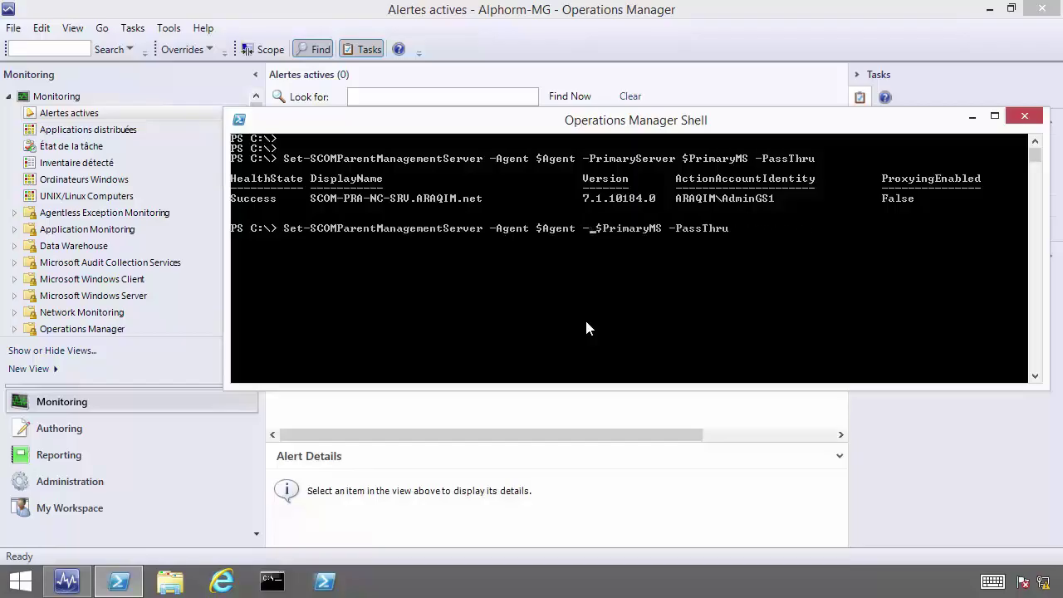
pyautogui.write('FailoverServer')
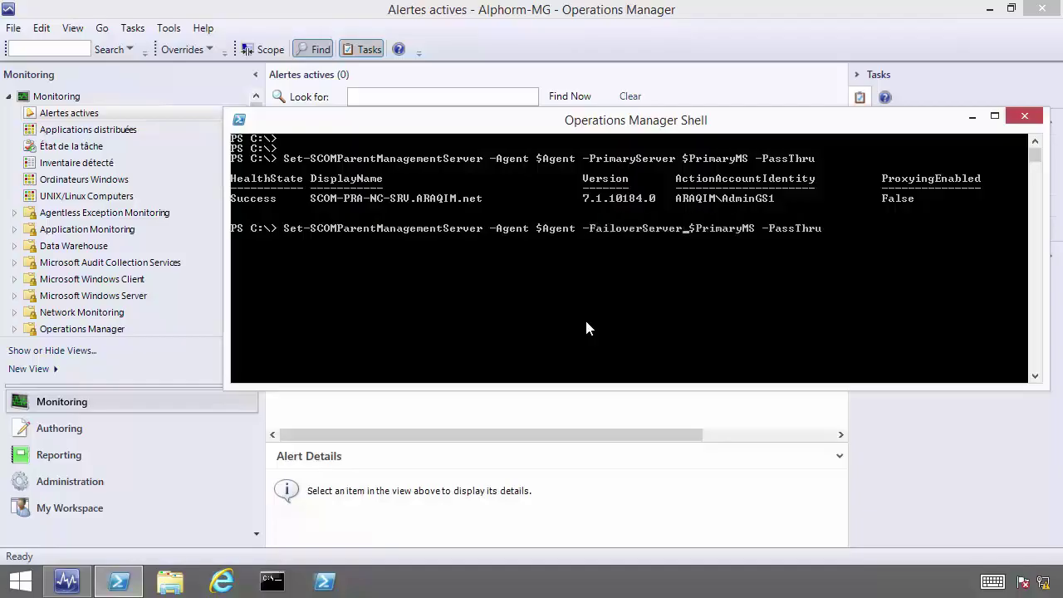
pyautogui.press('Right')
pyautogui.press('Right')
pyautogui.press('Delete')
pyautogui.press('Delete')
pyautogui.press('Delete')
pyautogui.press('Delete')
pyautogui.press('Delete')
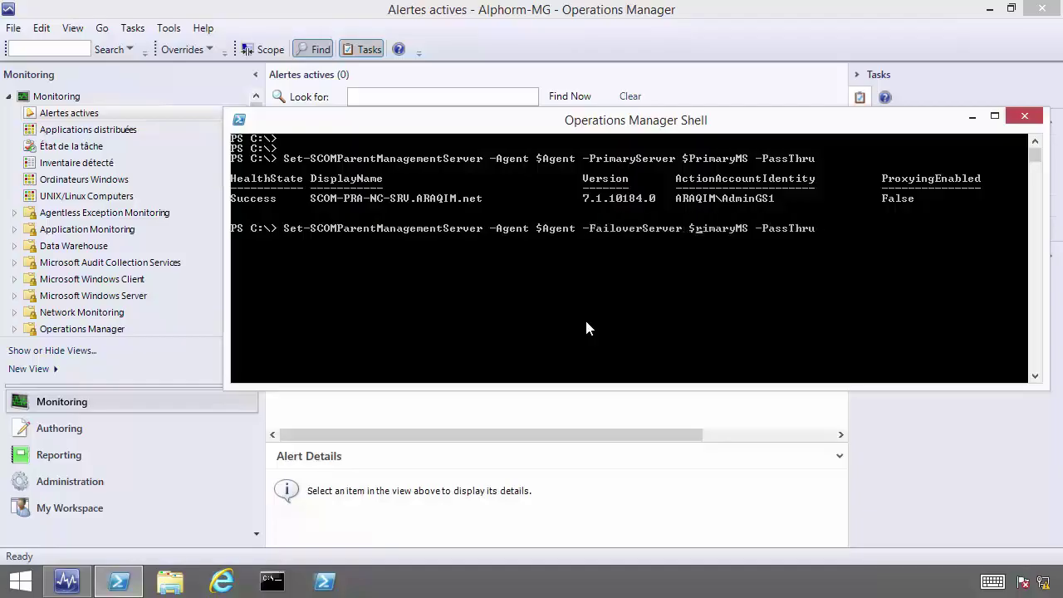
pyautogui.press('Delete')
pyautogui.press('Delete')
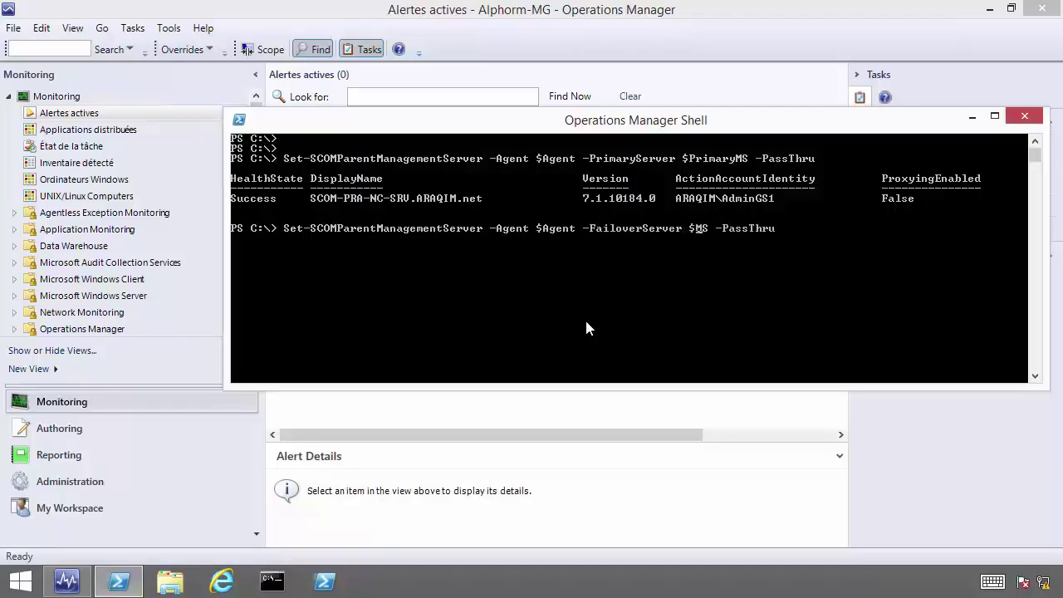
pyautogui.write('Failo')
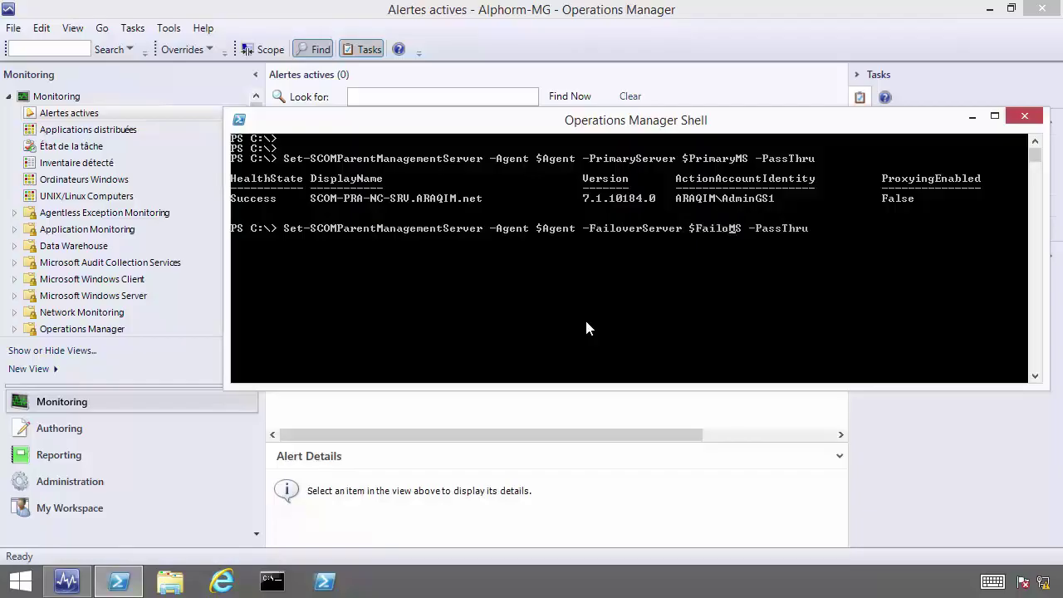
pyautogui.write('ver')
pyautogui.press('Return')
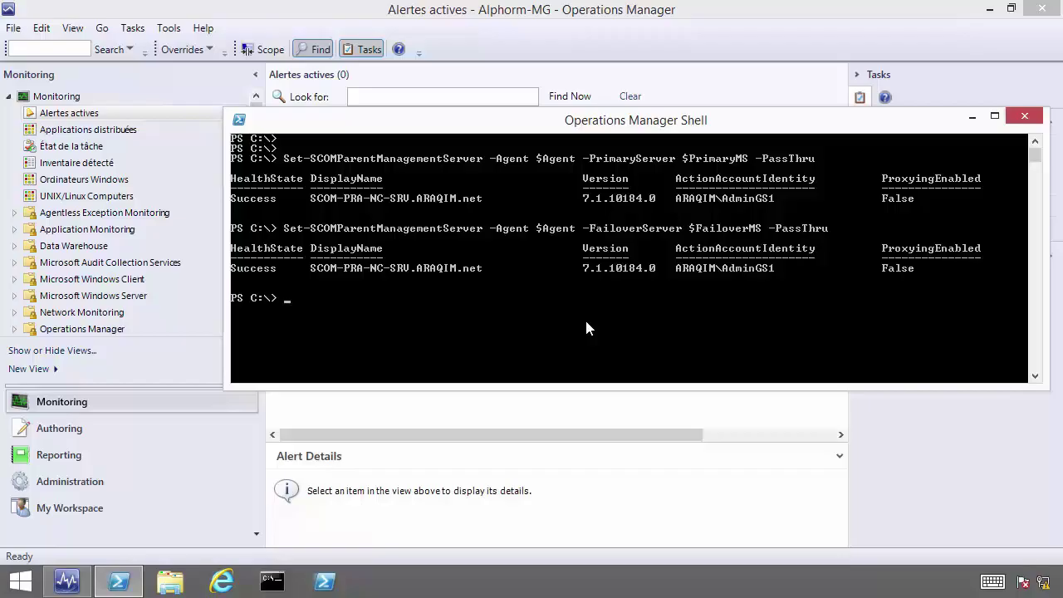
# - Run Get-SCOMParentManagementServer -Agent $Agent to check the agent's primary and failover servers
pyautogui.write('Get-SCOMParentManagementServer')
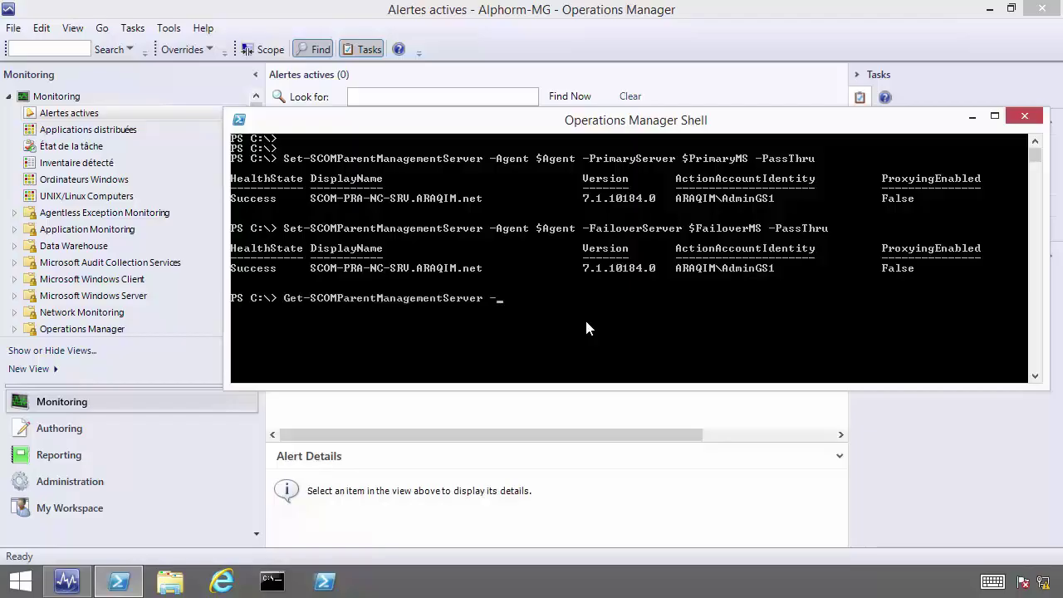
pyautogui.write(' -Agent $Agent')
pyautogui.press('Return')
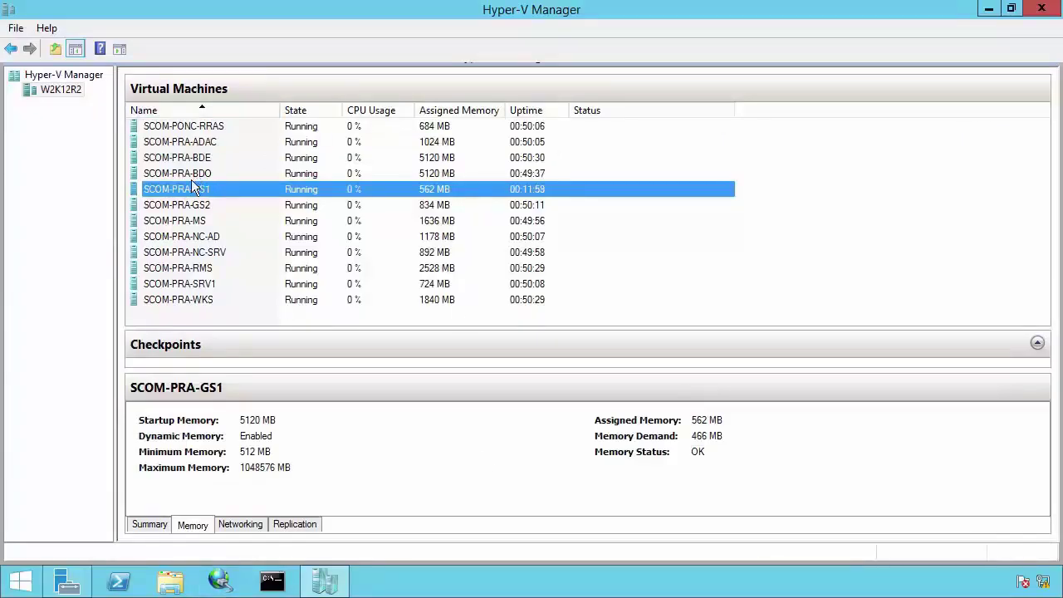
# - Switch to Hyper-V Manager and shut down the SCOM-PRA-GS1 virtual machine
pyautogui.rightClick(187, 190)
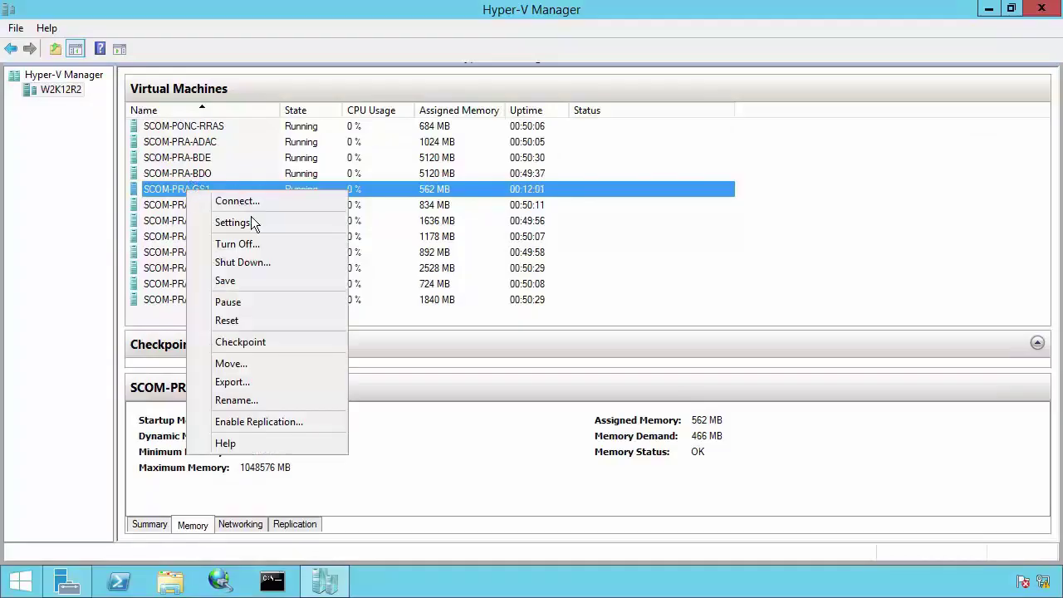
pyautogui.click(267, 264)
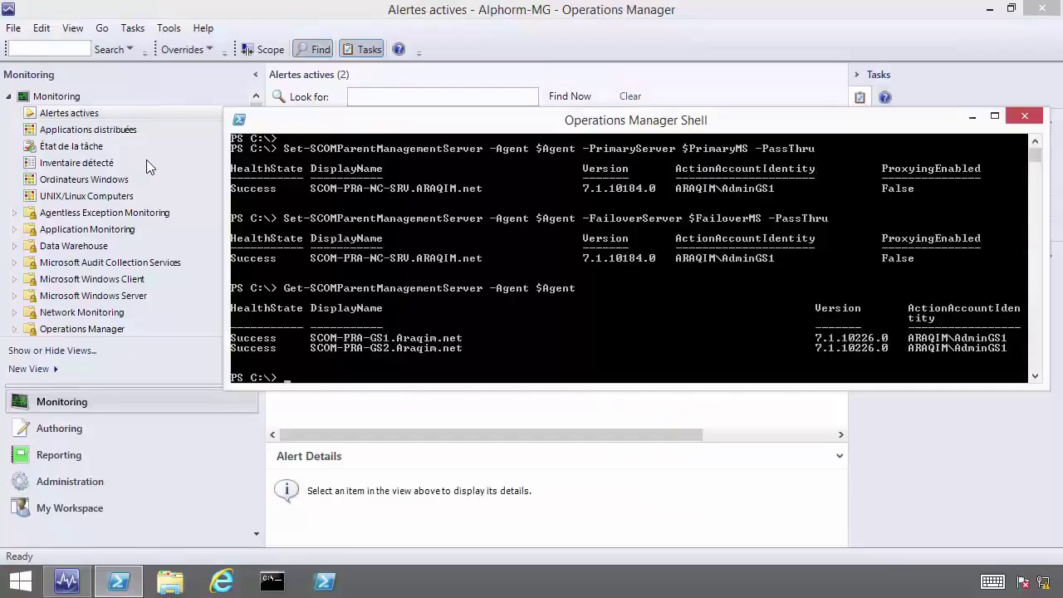
# - Refresh the Inventaire détecté view, widen its State column to check the servers' health, and open the Alertes actives view
pyautogui.rightClick(90, 163)
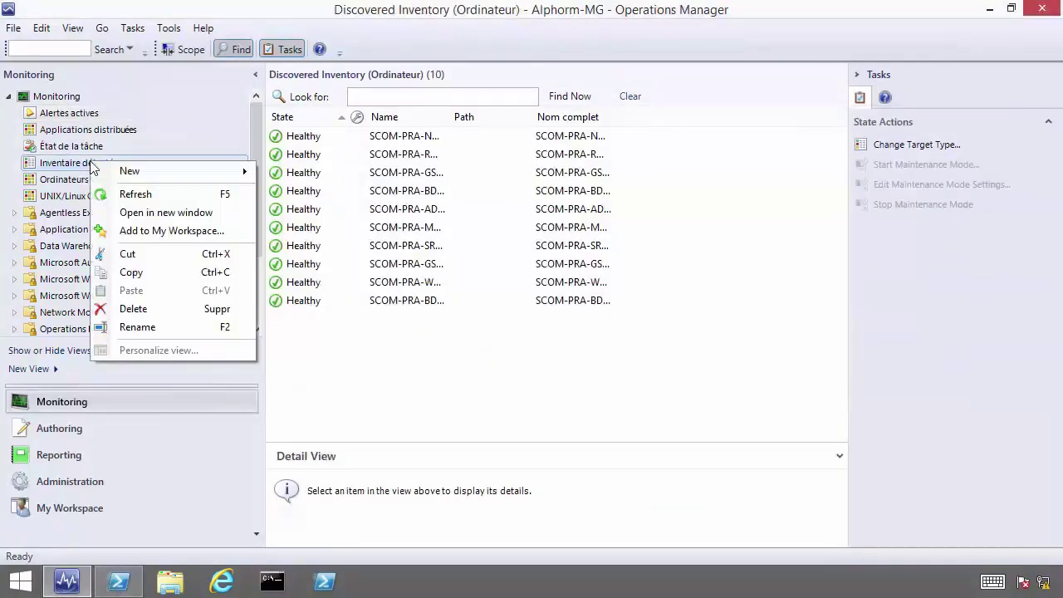
pyautogui.click(151, 191)
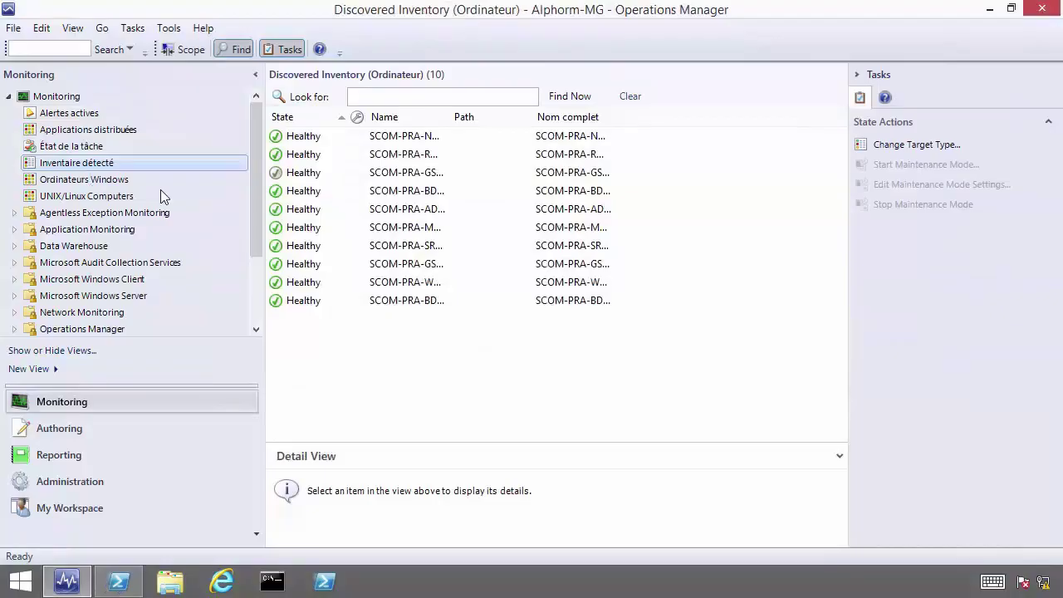
pyautogui.moveTo(348, 116); pyautogui.dragTo(396, 116)
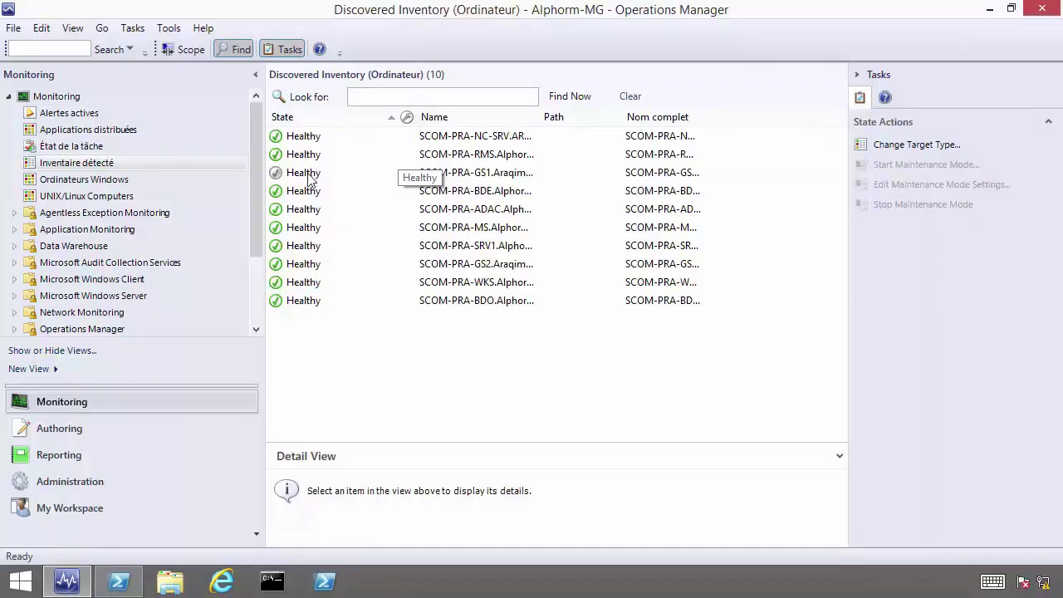
pyautogui.click(69, 114)
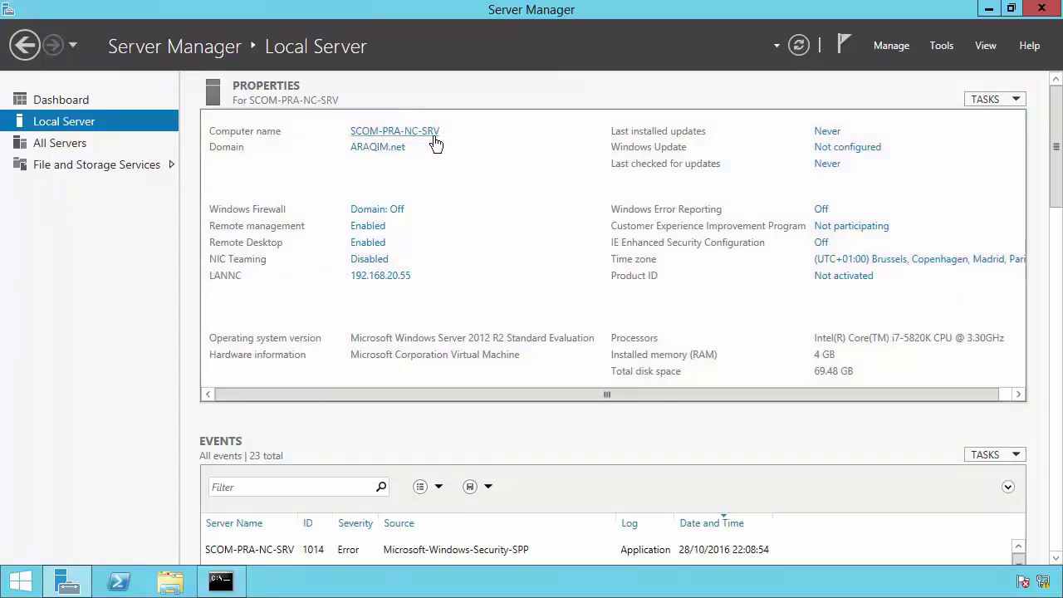
# - On SCOM-PRA-NC-SRV, run eventvwr and open the Operations Manager log under Applications and Services Logs
pyautogui.rightClick(11, 584)
pyautogui.click(72, 528)
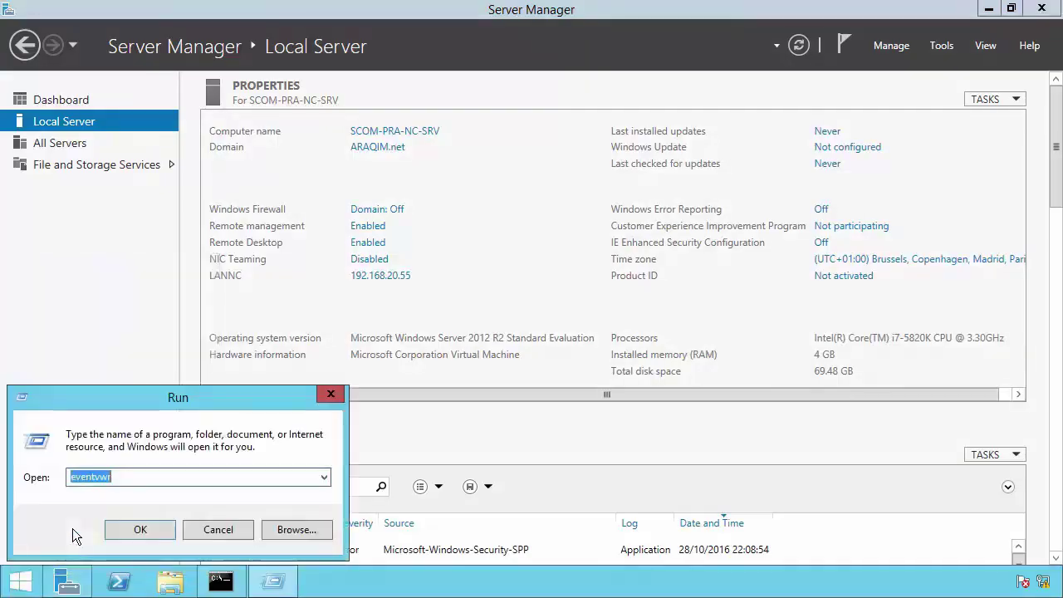
pyautogui.click(142, 528)
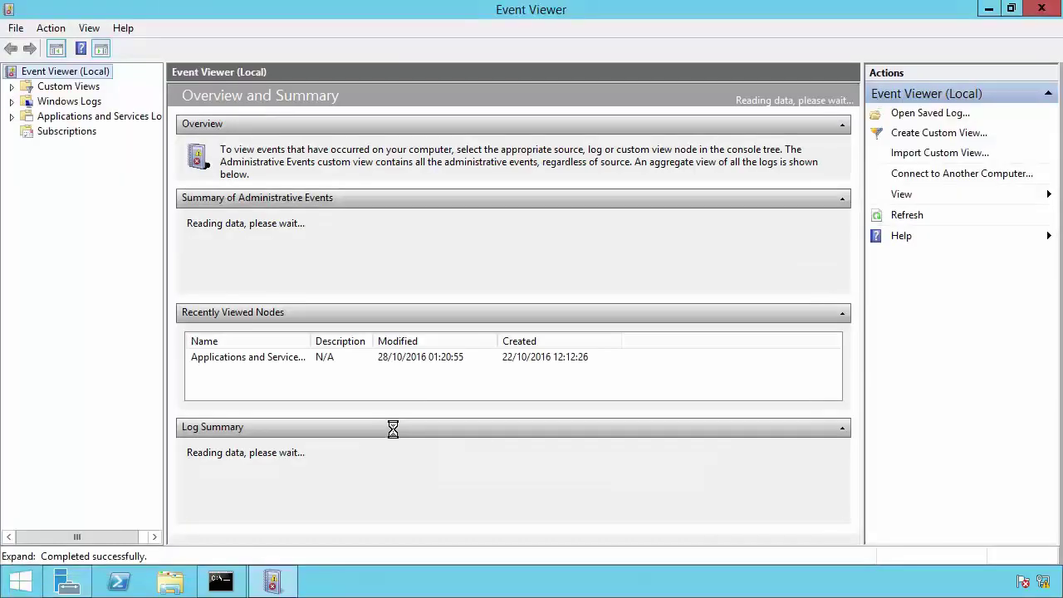
pyautogui.click(11, 117)
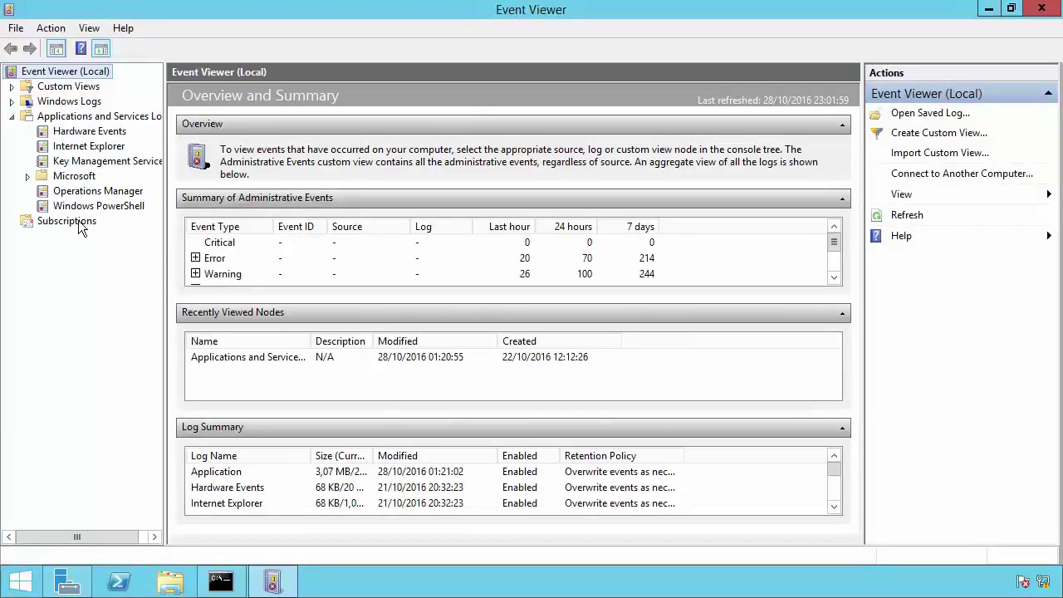
pyautogui.click(83, 192)
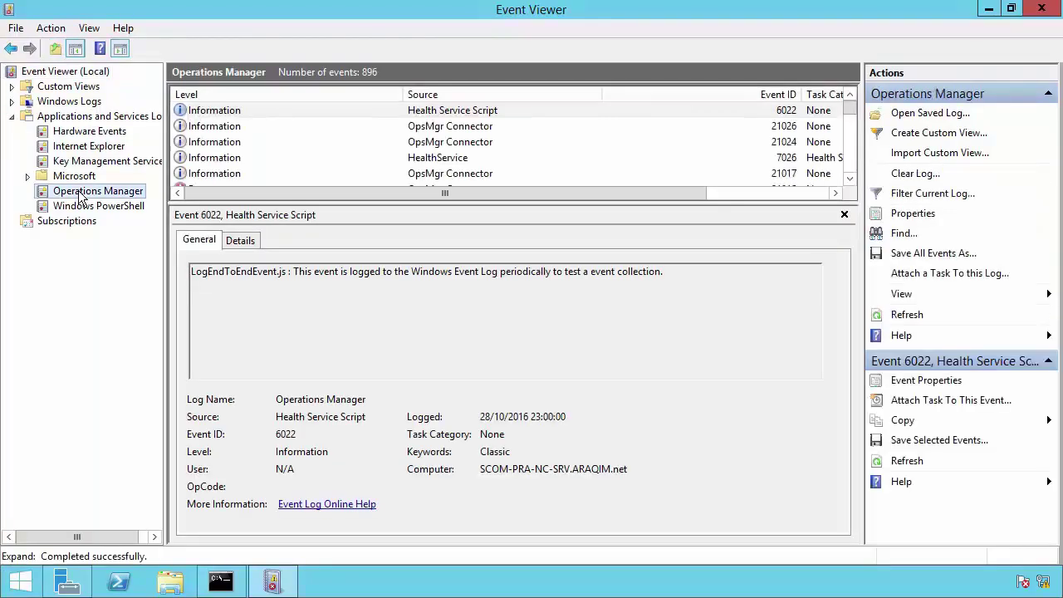
# - Examine the OpsMgr Connector error event 21015 and the information event 21017 in the Operations Manager log
pyautogui.click(851, 178)
pyautogui.click(850, 179)
pyautogui.click(850, 179)
pyautogui.click(188, 143)
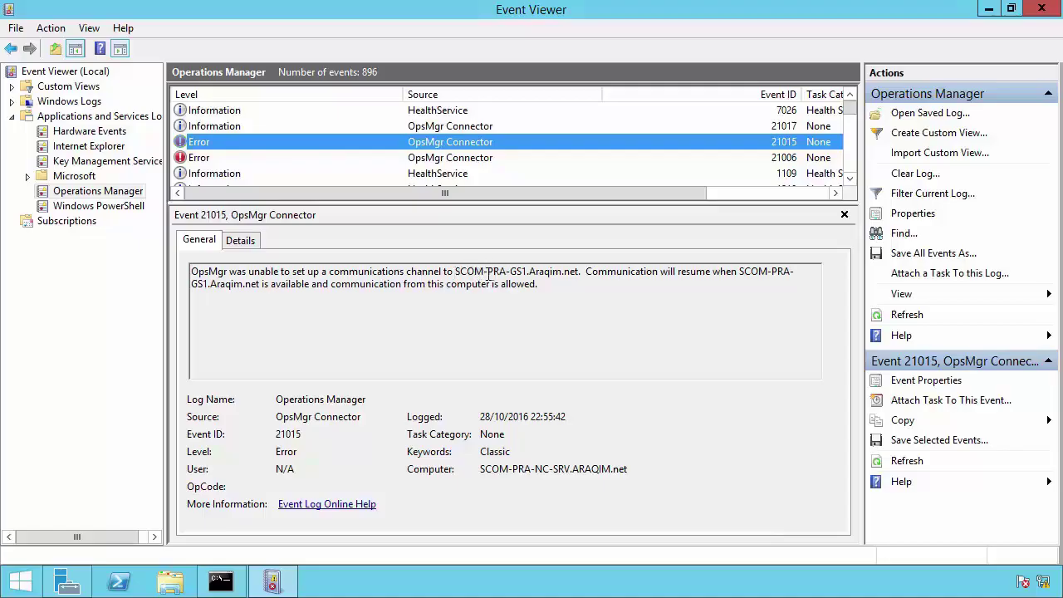
pyautogui.click(211, 127)
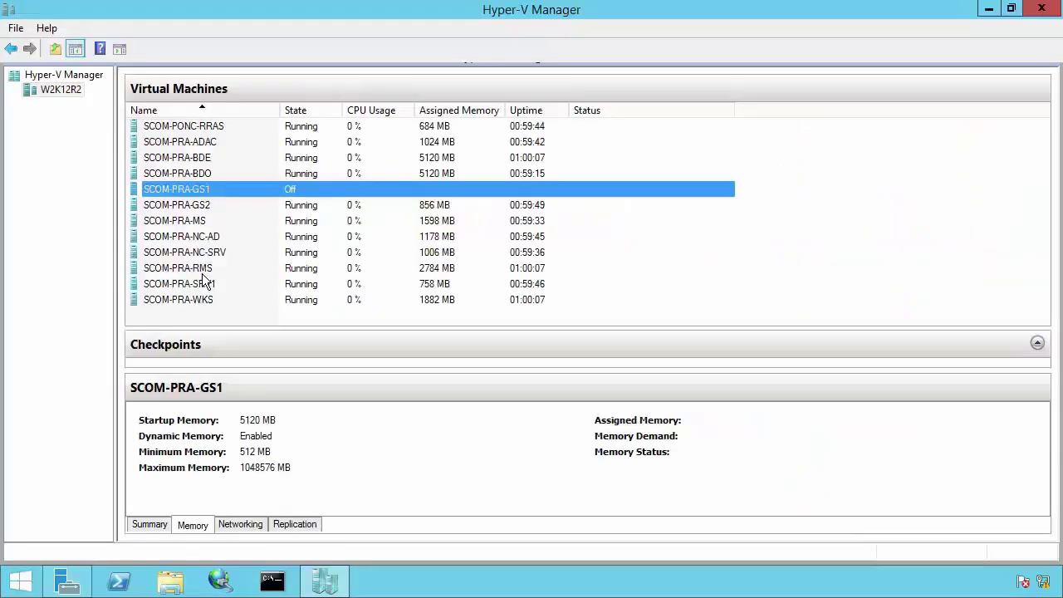
# - Switch to Hyper-V Manager and shut down the SCOM-PRA-RMS virtual machine
pyautogui.click(202, 269)
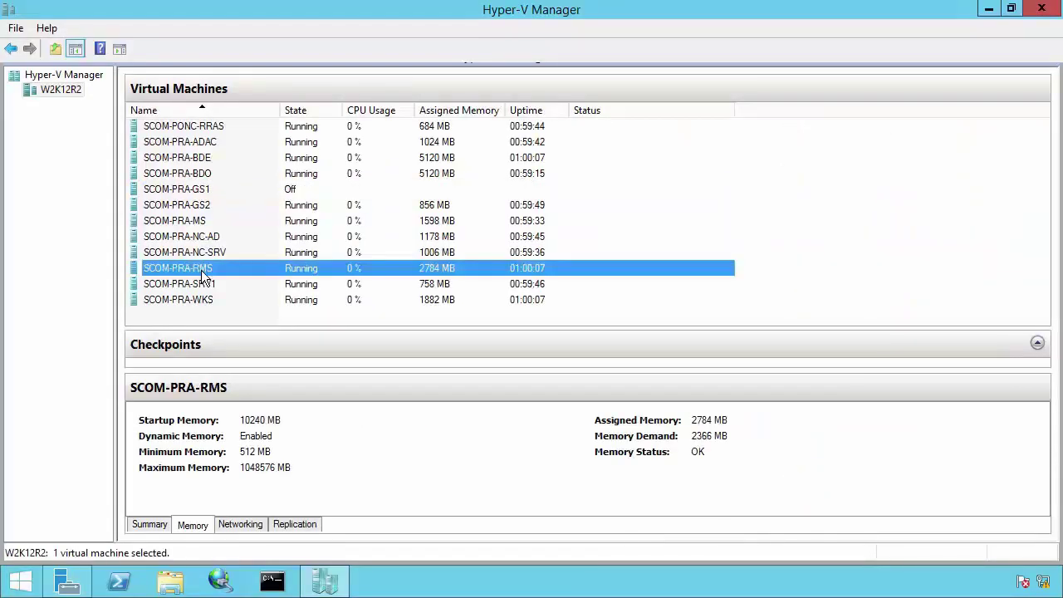
pyautogui.rightClick(202, 272)
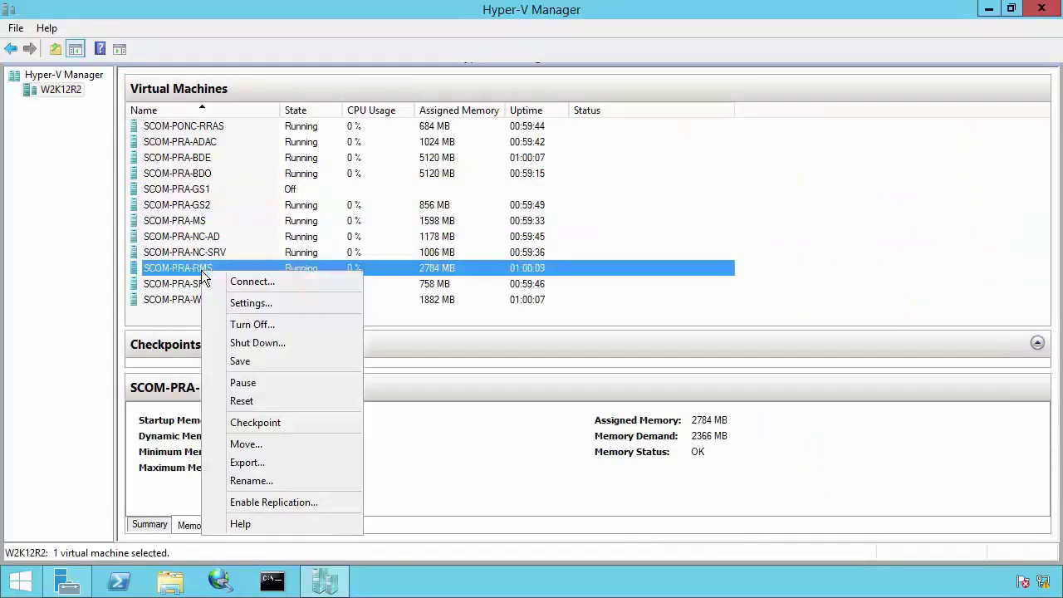
pyautogui.click(275, 342)
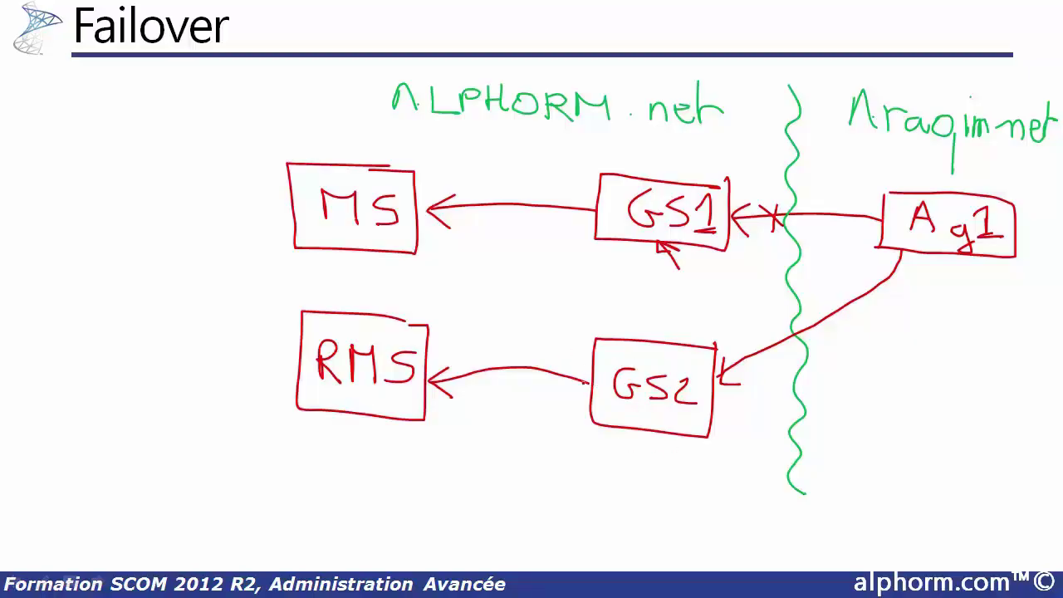
pyautogui.moveTo(590, 382)
pyautogui.mouseDown()
pyautogui.moveTo(515, 295)
pyautogui.moveTo(421, 237)
pyautogui.moveTo(427, 265)
pyautogui.moveTo(452, 244)
pyautogui.mouseUp()
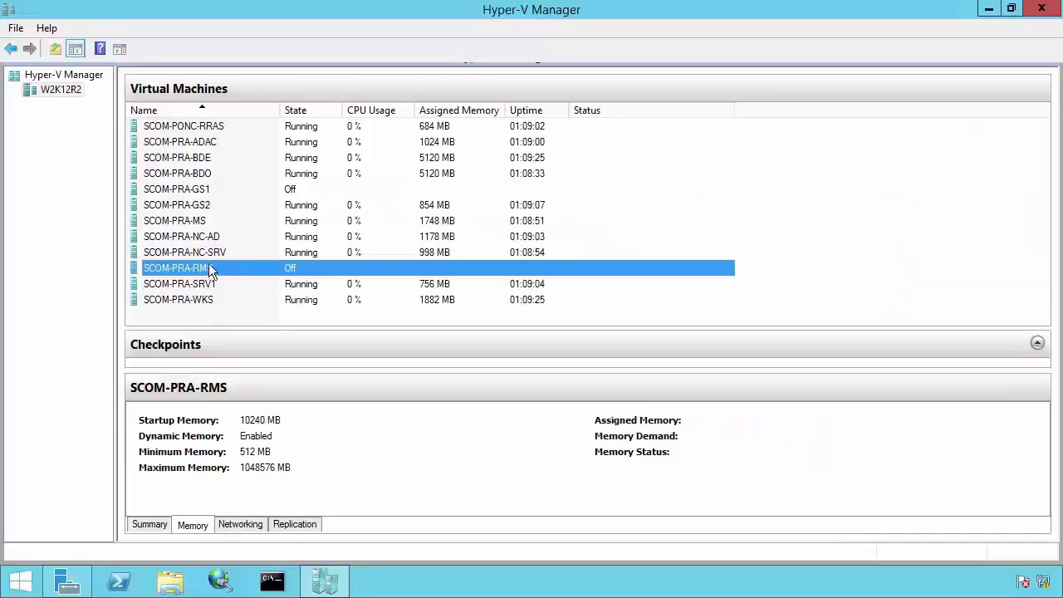
# - Start the SCOM-PRA-RMS virtual machine in Hyper-V Manager, and refresh the Inventaire détecté view in the Operations Manager console
pyautogui.rightClick(208, 266)
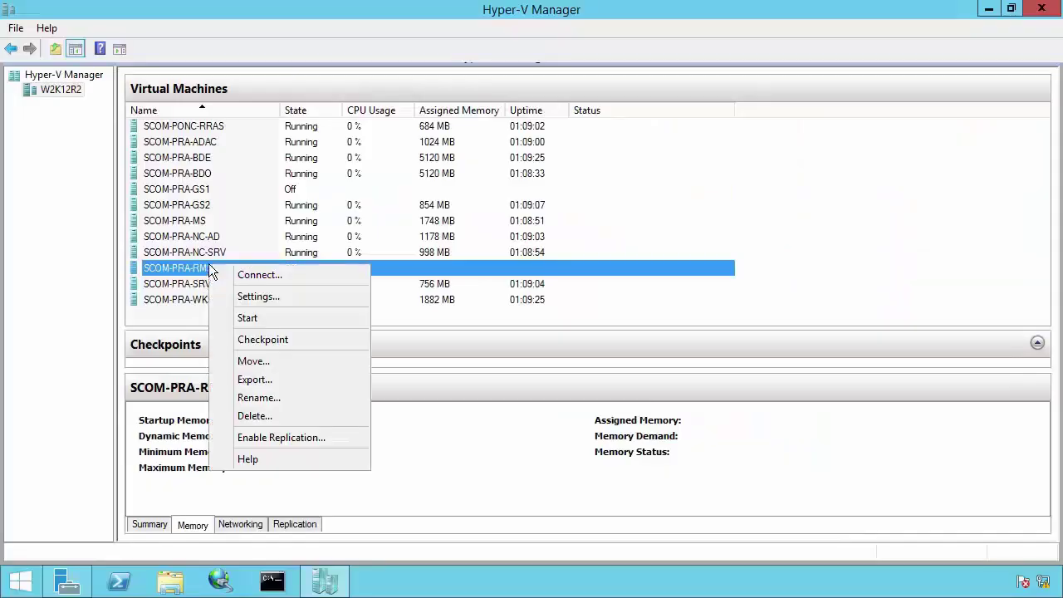
pyautogui.click(268, 320)
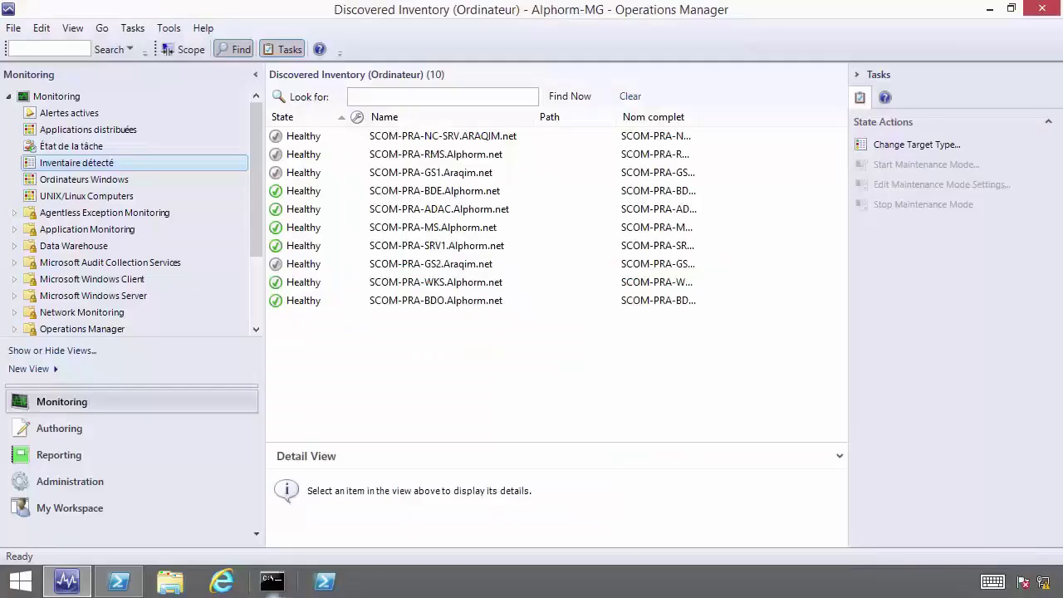
pyautogui.rightClick(95, 163)
pyautogui.click(141, 195)
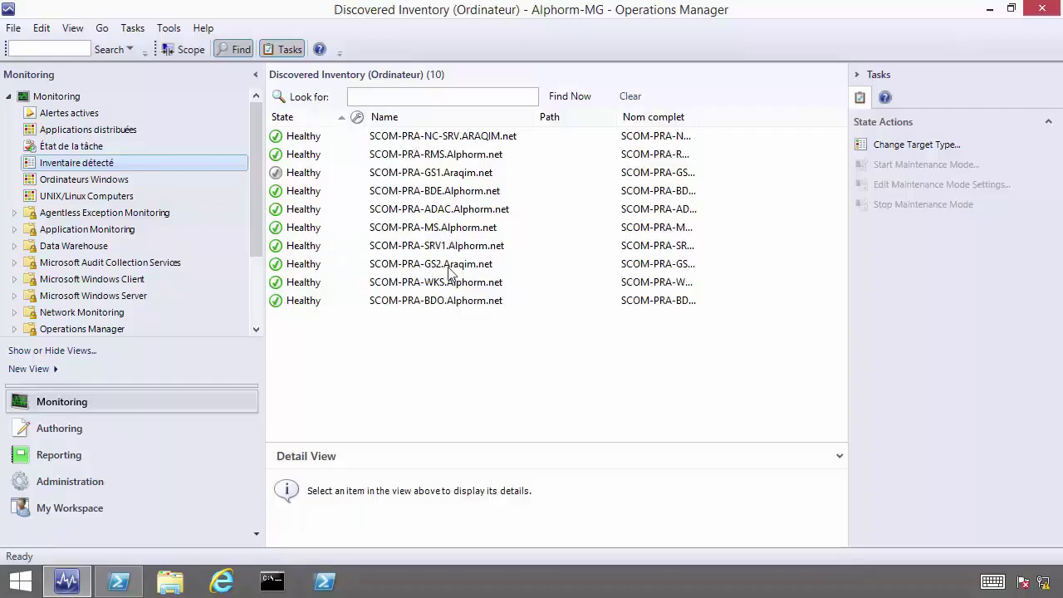
# - Bring up the Operations Manager Shell and clear its previous output
pyautogui.click(118, 581)
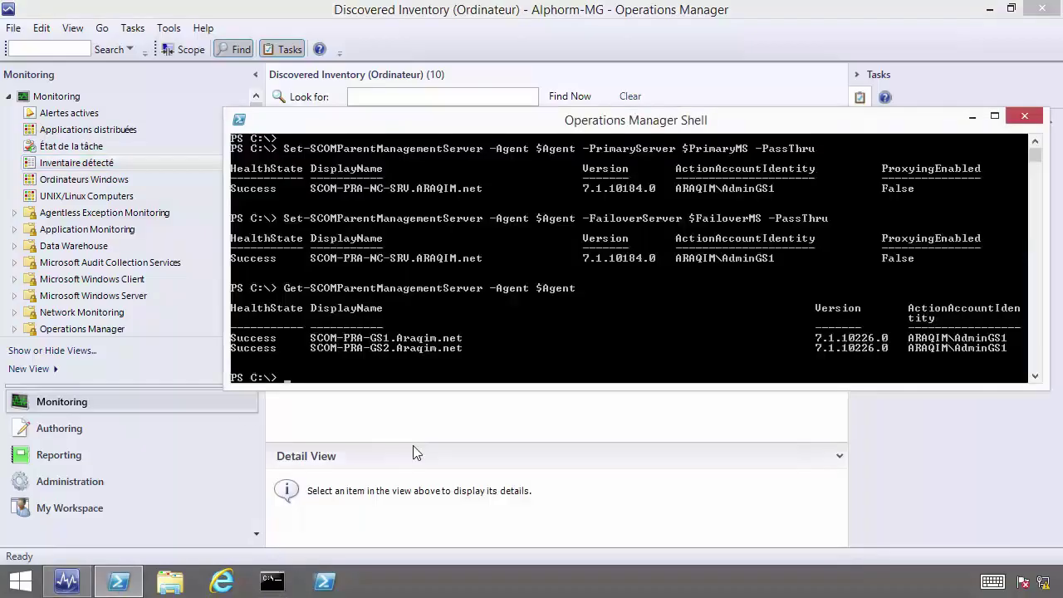
pyautogui.write('cls')
pyautogui.press('Return')
pyautogui.press('Return')
pyautogui.press('Return')
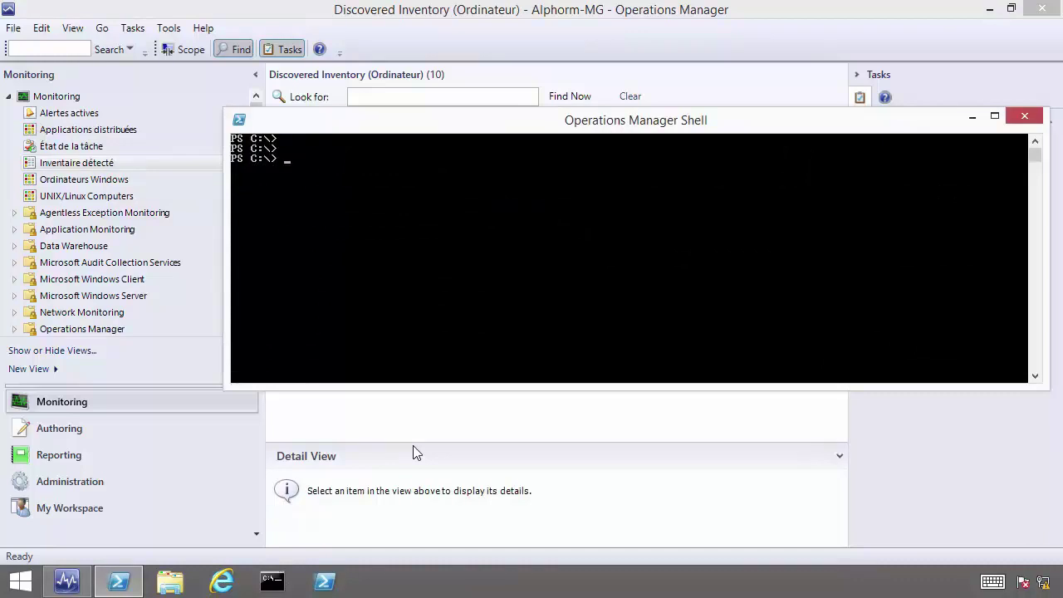
# - Assign the management server scom-pra-RMS.Alphorm.net to $PrimaryMS using Get-SCOMManagementServer -Name, and output the variable to check it
pyautogui.write('$PrimaryMS = Get-SCOMManagementServer -Name scom-pra-RM.net')
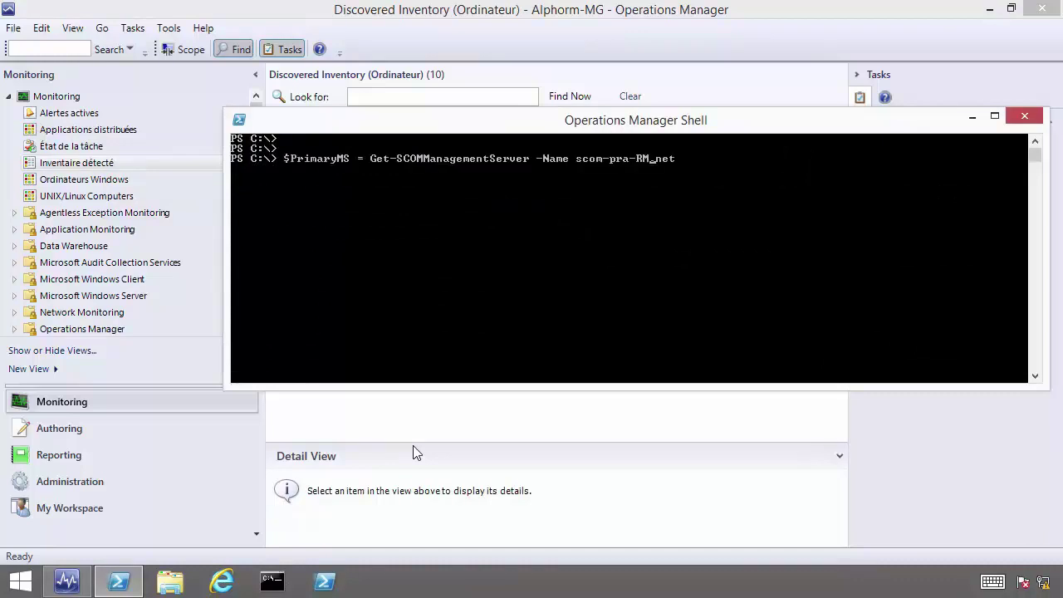
pyautogui.write('S.Alphorm')
pyautogui.press('Right')
pyautogui.press('Right')
pyautogui.press('Right')
pyautogui.press('Right')
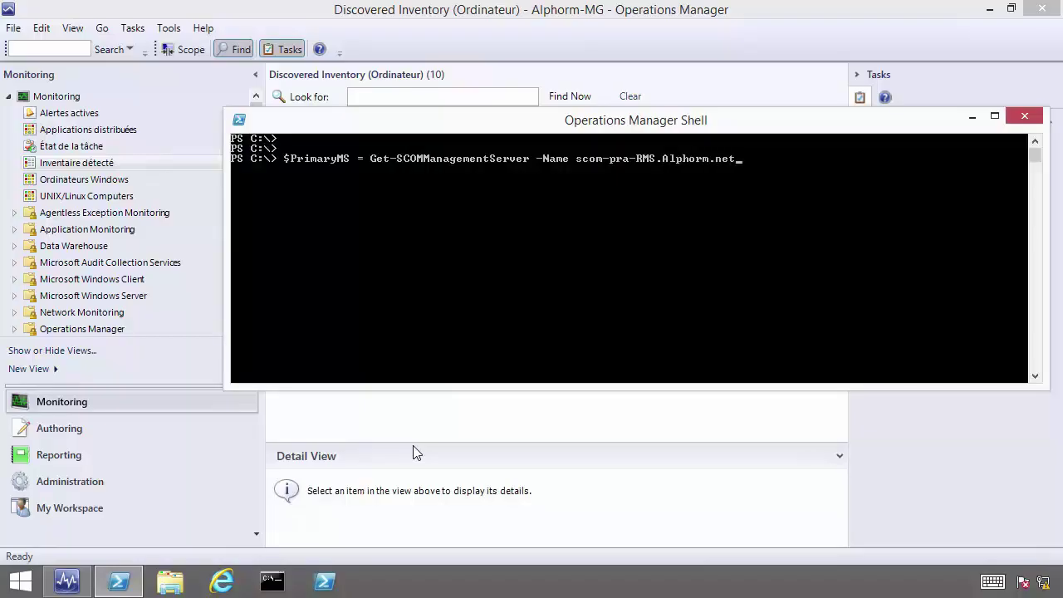
pyautogui.press('Return')
pyautogui.write('$PrimaryMS')
pyautogui.press('Return')
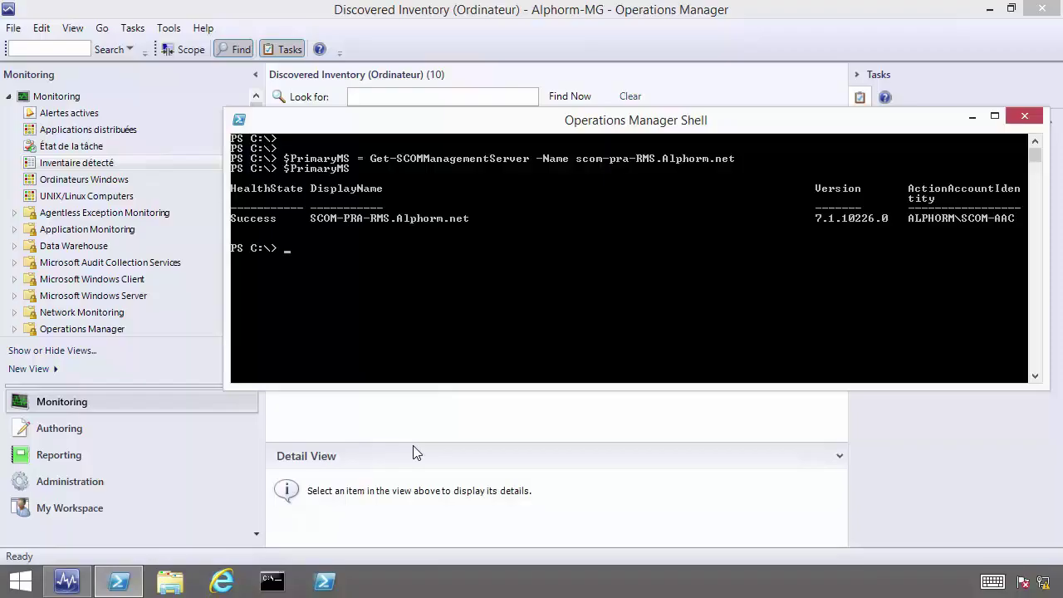
# - Assign the management server scom-pra-MS.Alphorm.net to $FailoverMS using Get-SCOMManagementServer -Name, and output the variable to check it
pyautogui.write('$FailoverMS = Get-SCOMManagementServer -Name scom-pra-MS.Alphorm.net')
pyautogui.press('Return')
pyautogui.write('$failo')
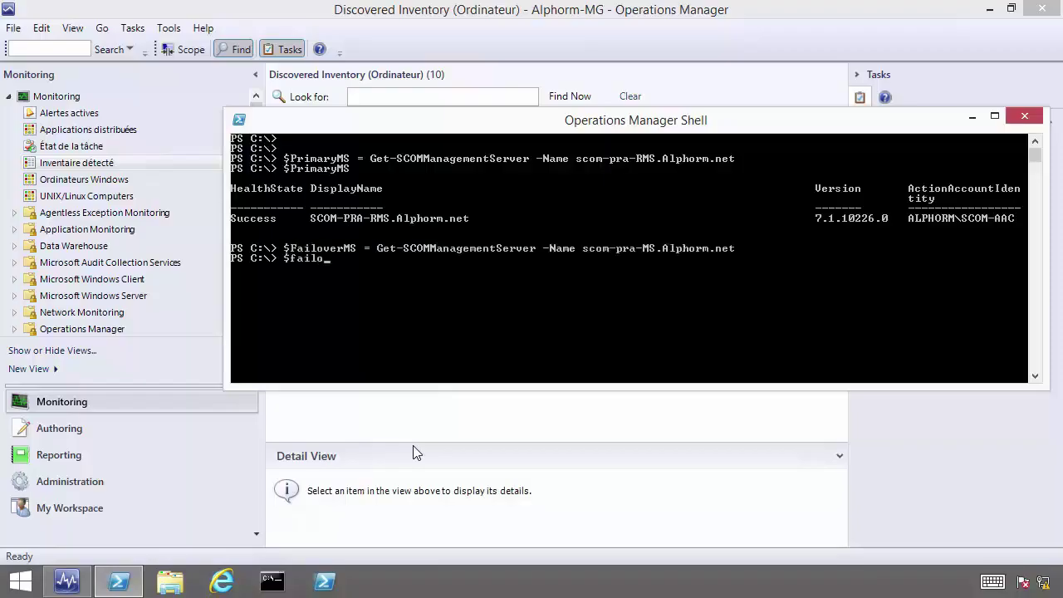
pyautogui.write('verMS')
pyautogui.press('Return')
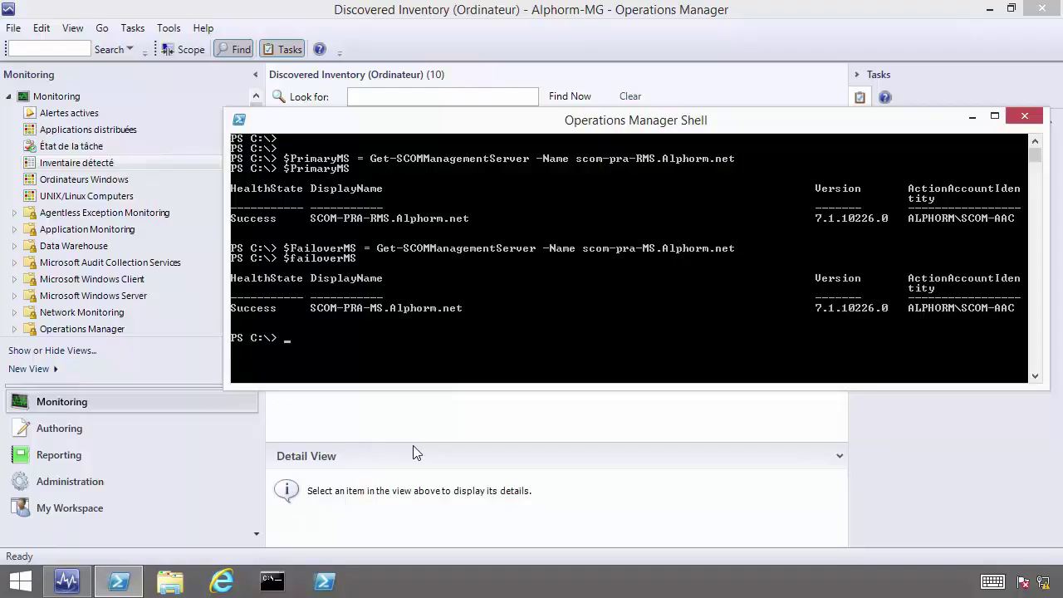
# - Assign SCOM-PRA-GS2.Araqim.net to $GatewayMS using Get-SCOMGatewayManagementServer -Name, and output the variable to check it
pyautogui.write('$GatewayMS = get-scomg')
pyautogui.press('Tab')
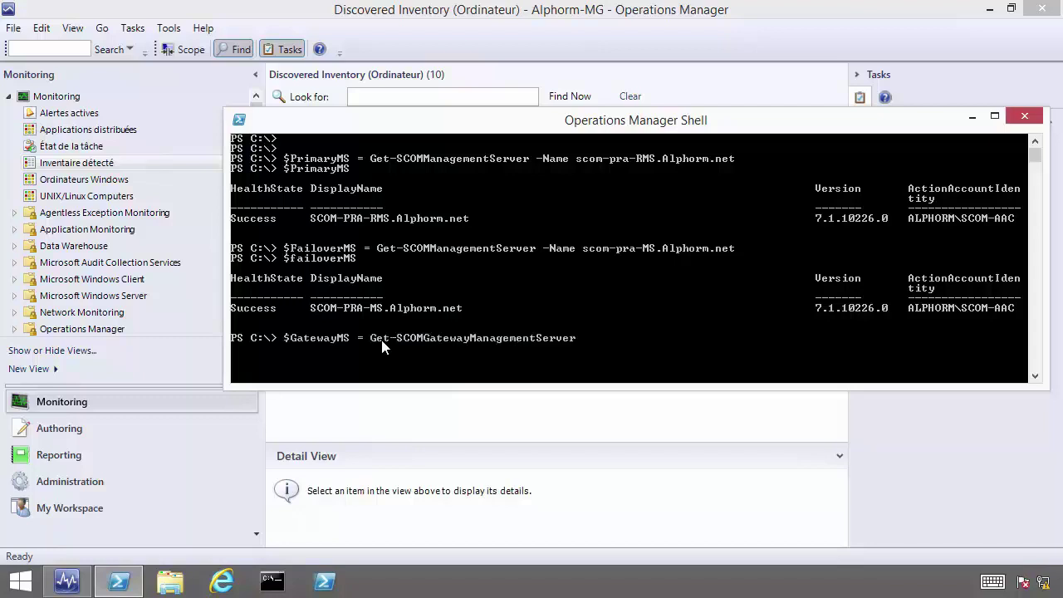
pyautogui.write('-na')
pyautogui.press('Tab')
pyautogui.write('SCOM-PRA-GS2.Araqim.net')
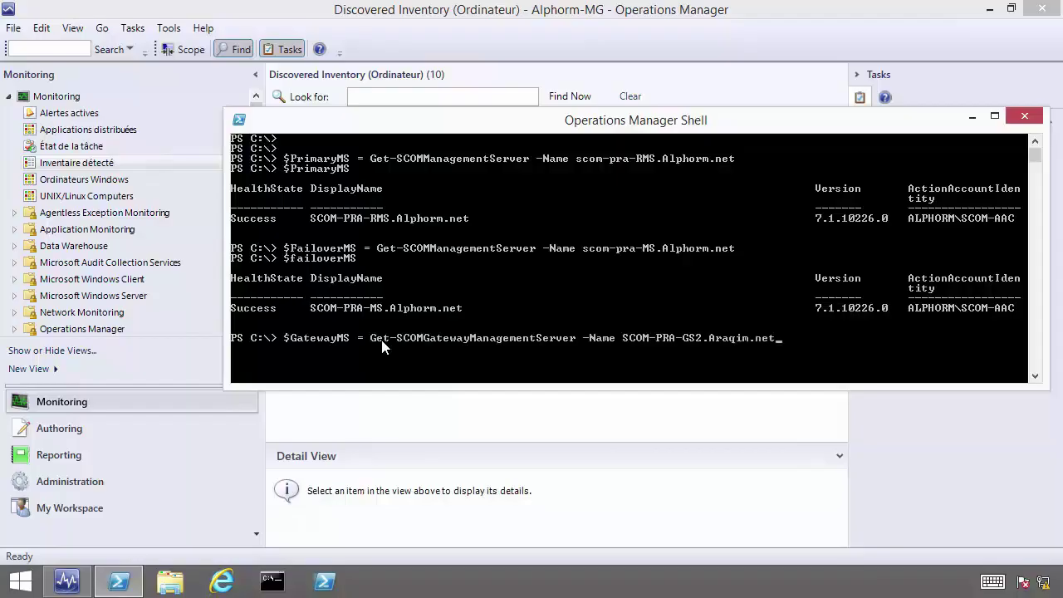
pyautogui.press('Return')
pyautogui.write('$GatewayMS')
pyautogui.press('Return')
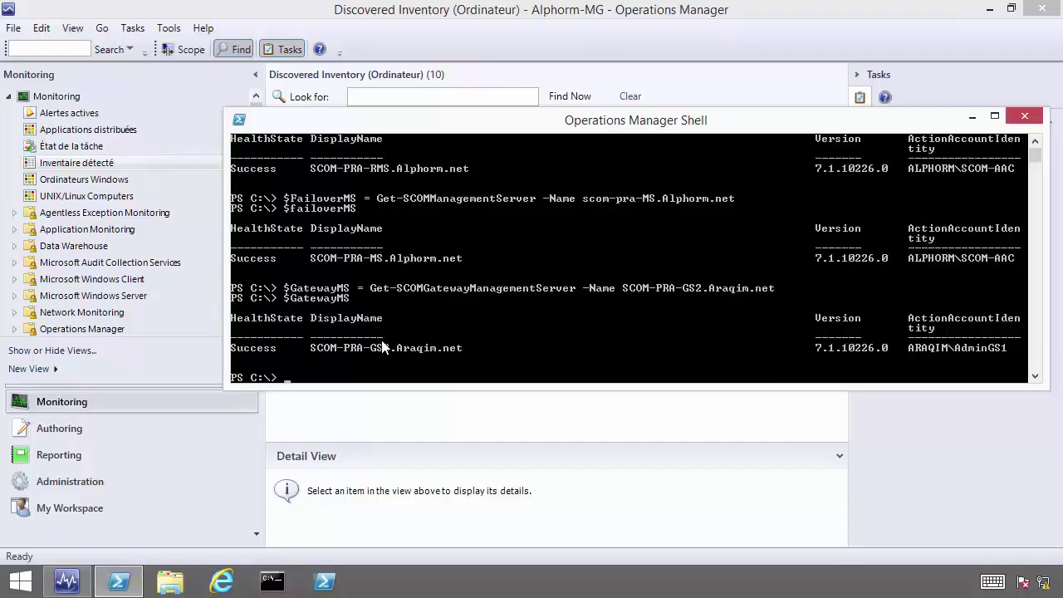
# - Run Set-SCOMParentManagementServer with -GatewayServer $GatewayMS, -PrimaryServer $PrimaryMS and -PassThru
pyautogui.write('set-scompa')
pyautogui.press('Tab')
pyautogui.write('-ga')
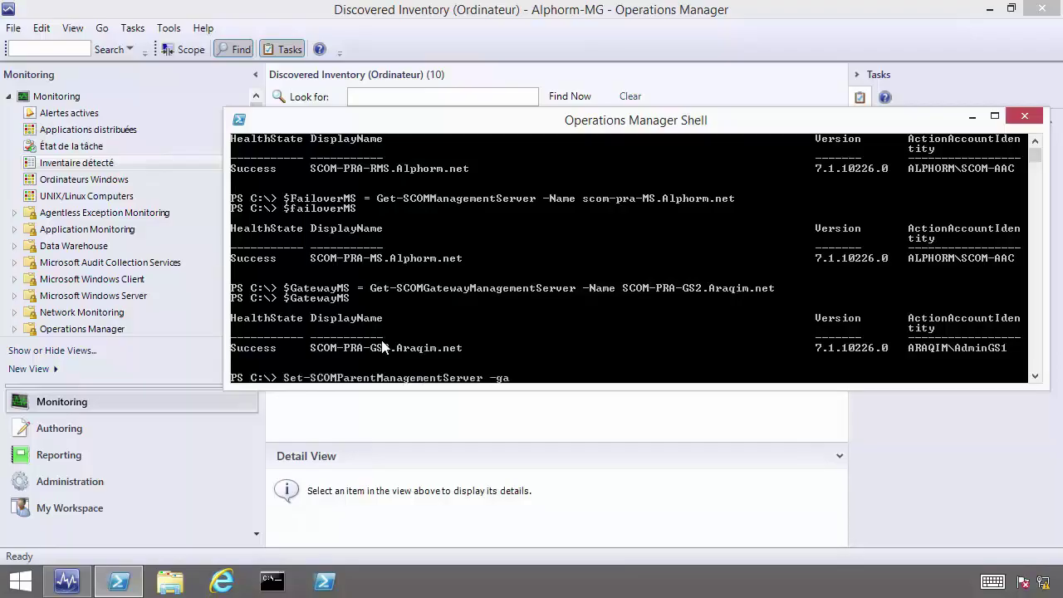
pyautogui.press('Tab')
pyautogui.write('$GatewayM')
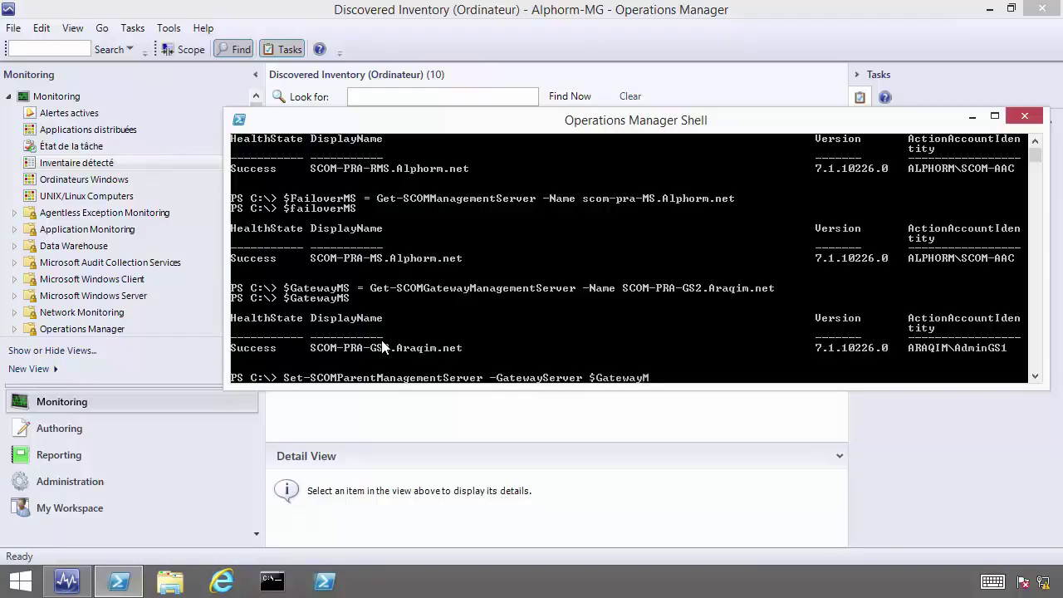
pyautogui.write('S -pr')
pyautogui.press('Tab')
pyautogui.write('$PrimaryM')
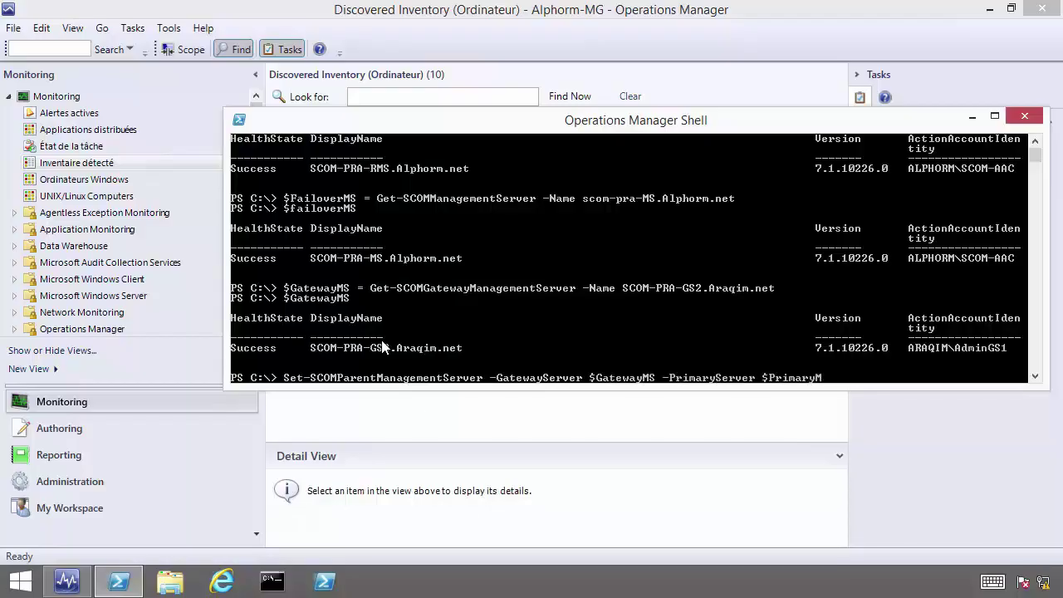
pyautogui.write('S -pas')
pyautogui.press('Tab')
pyautogui.press('Return')
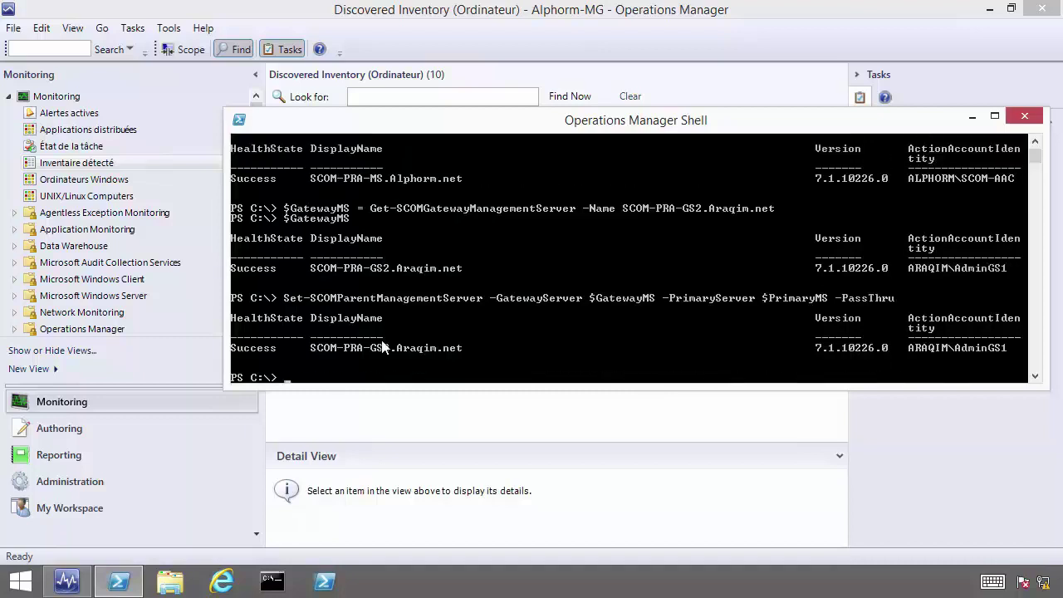
# - Recall the last Set-SCOMParentManagementServer command and replace its -PrimaryServer parameter with -FailoverServer
pyautogui.press('Up')
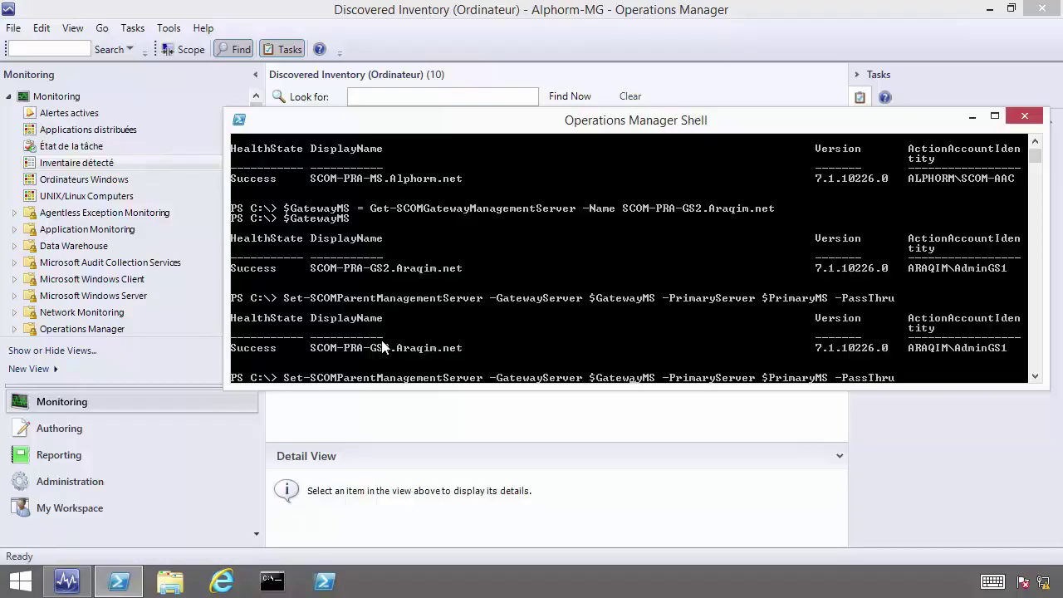
pyautogui.press('Right')
pyautogui.press('Right')
pyautogui.press('Right')
pyautogui.press('Right')
pyautogui.press('Right')
pyautogui.press('Delete')
pyautogui.press('Delete')
pyautogui.press('Delete')
pyautogui.press('Delete')
pyautogui.press('Delete')
pyautogui.press('Delete')
pyautogui.press('Delete')
pyautogui.press('Delete')
pyautogui.press('Delete')
pyautogui.press('Delete')
pyautogui.press('Delete')
pyautogui.press('Delete')
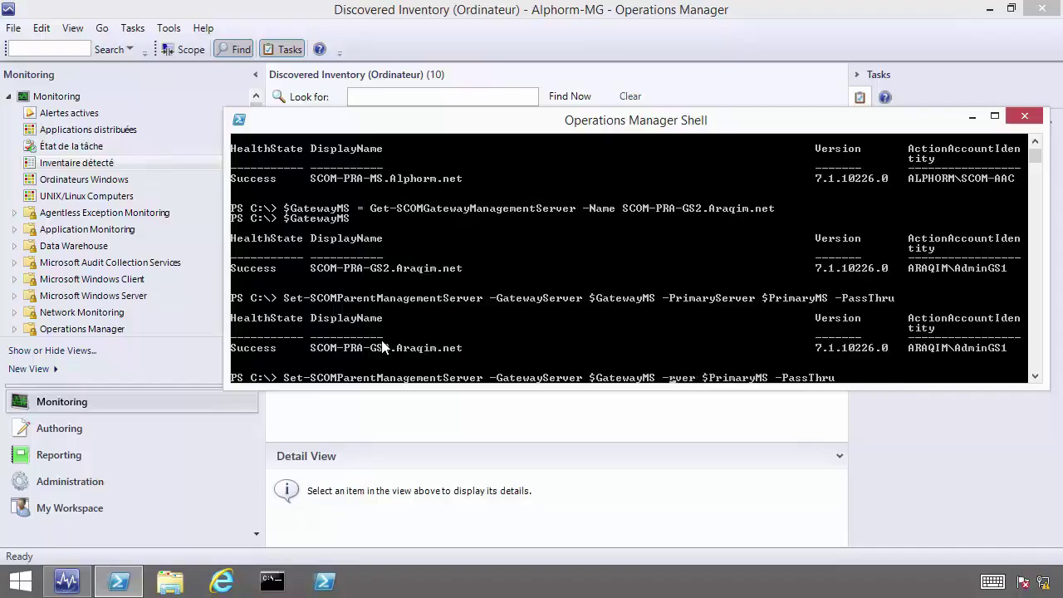
pyautogui.press('Delete')
pyautogui.write('FailoverServer')
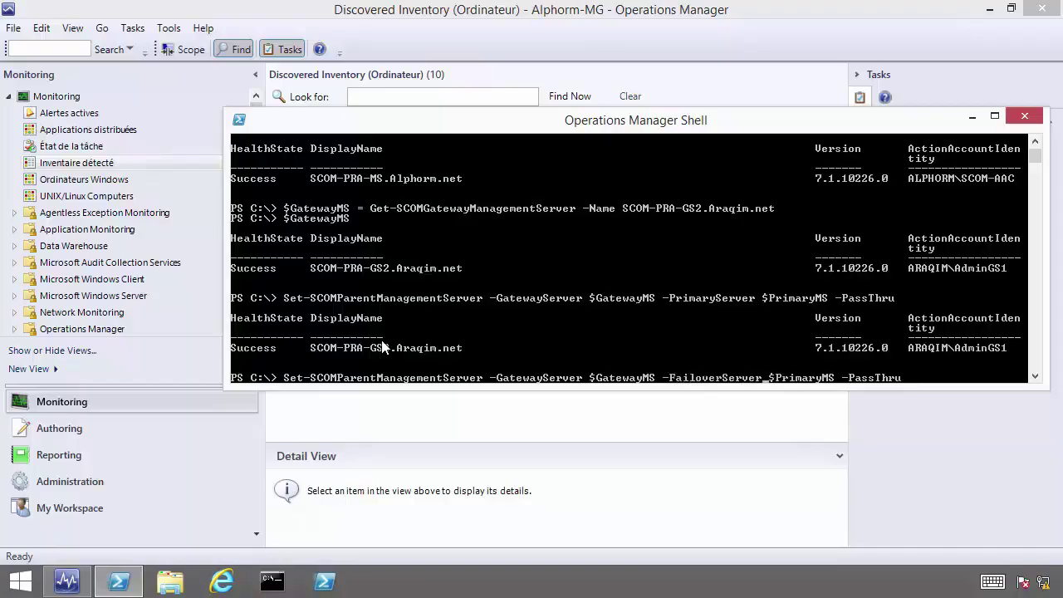
# - Replace the $PrimaryMS variable in the recalled command with $FailoverMS and run it
pyautogui.press('Right')
pyautogui.press('Right')
pyautogui.press('Delete')
pyautogui.press('Delete')
pyautogui.press('Delete')
pyautogui.press('Delete')
pyautogui.press('Delete')
pyautogui.press('Delete')
pyautogui.press('Delete')
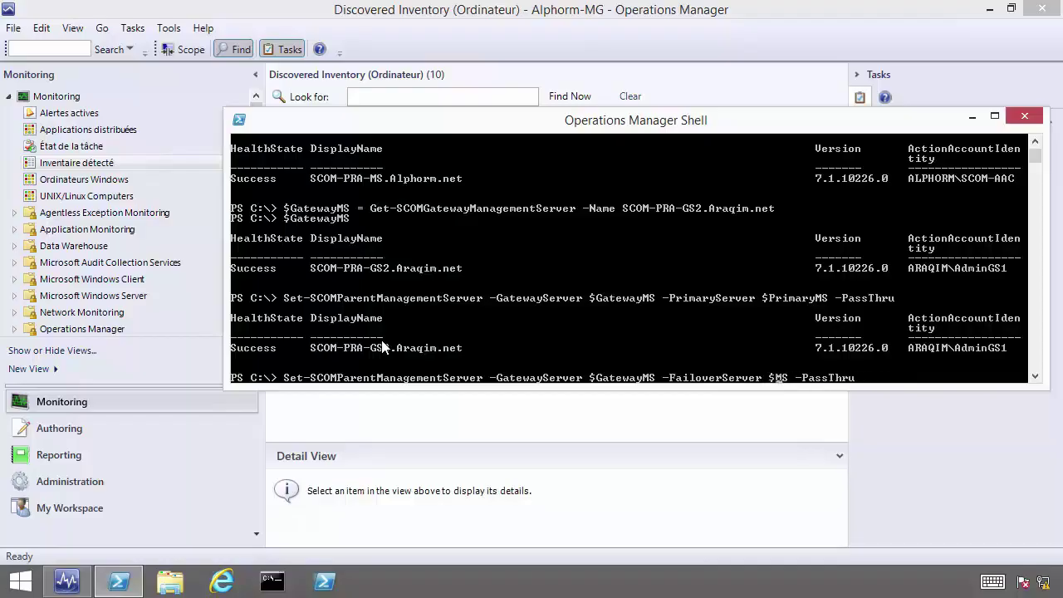
pyautogui.write('Failover')
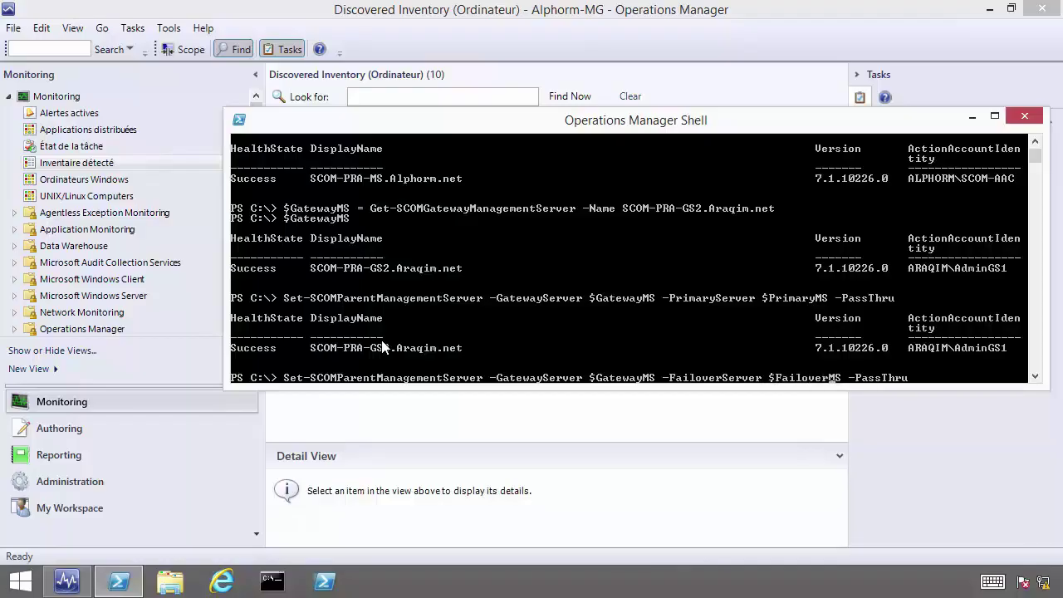
pyautogui.press('Return')
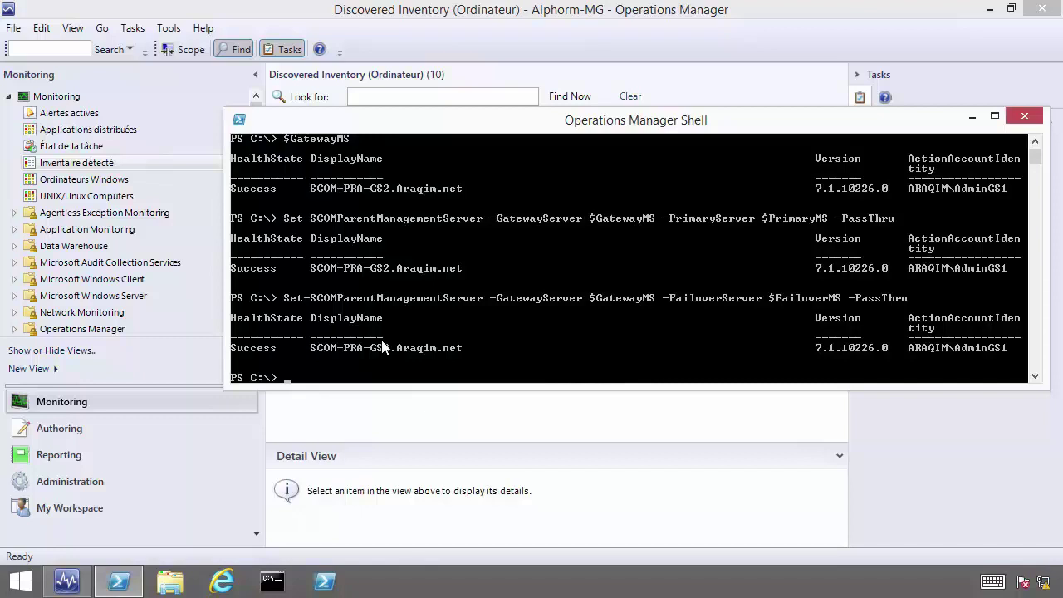
# - Clear the shell and run Get-SCOMParentManagementServer -GatewayServer $GatewayMS to list the gateway's parent servers
pyautogui.write('cls')
pyautogui.press('Return')
pyautogui.press('Return')
pyautogui.press('Return')
pyautogui.press('Return')
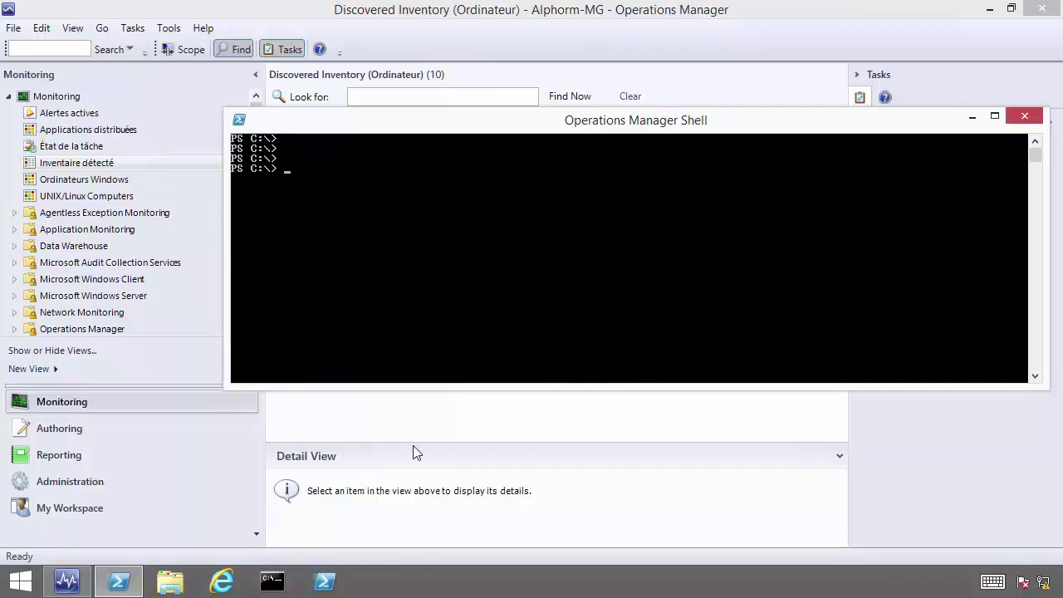
pyautogui.write('Get-SCOMParentManagementServer -GatewayServer $Gateway')
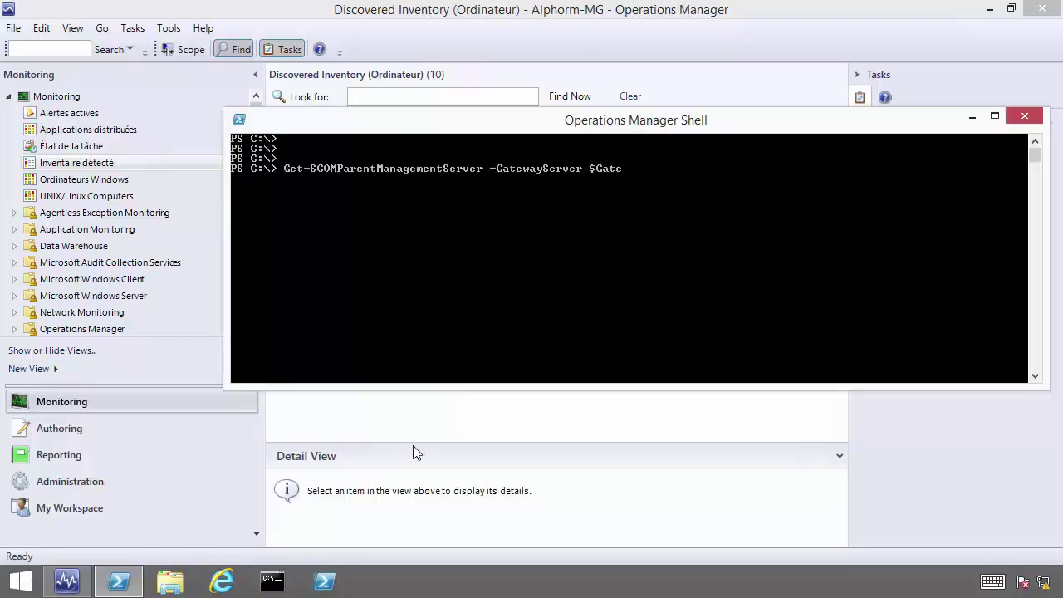
pyautogui.write('S')
pyautogui.press('Return')
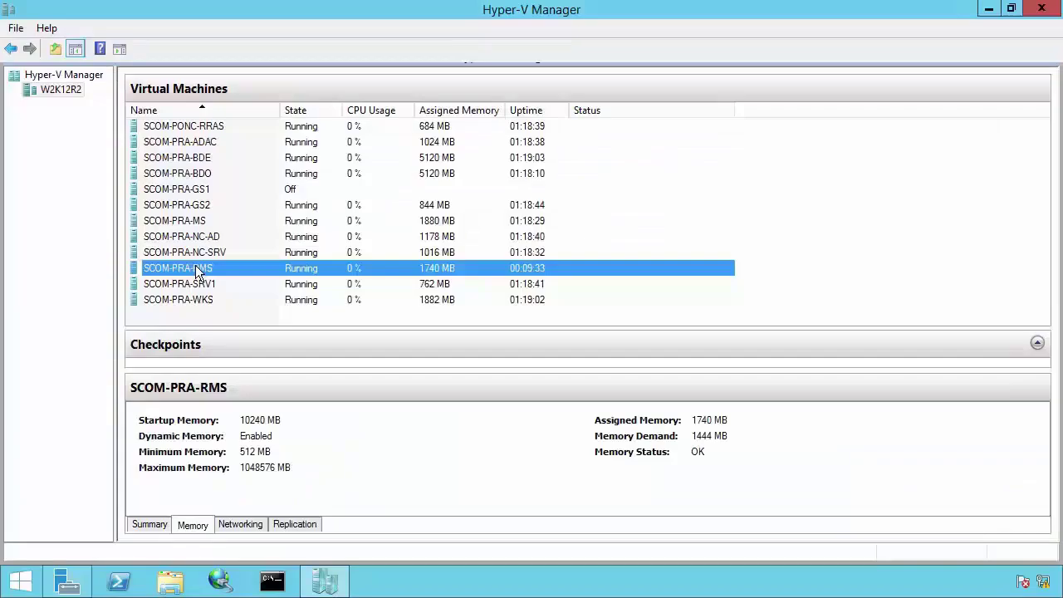
# - Shut down the SCOM-PRA-RMS virtual machine in Hyper-V Manager, and check computer states in the Operations Manager inventory with a wider Name column
pyautogui.rightClick(195, 267)
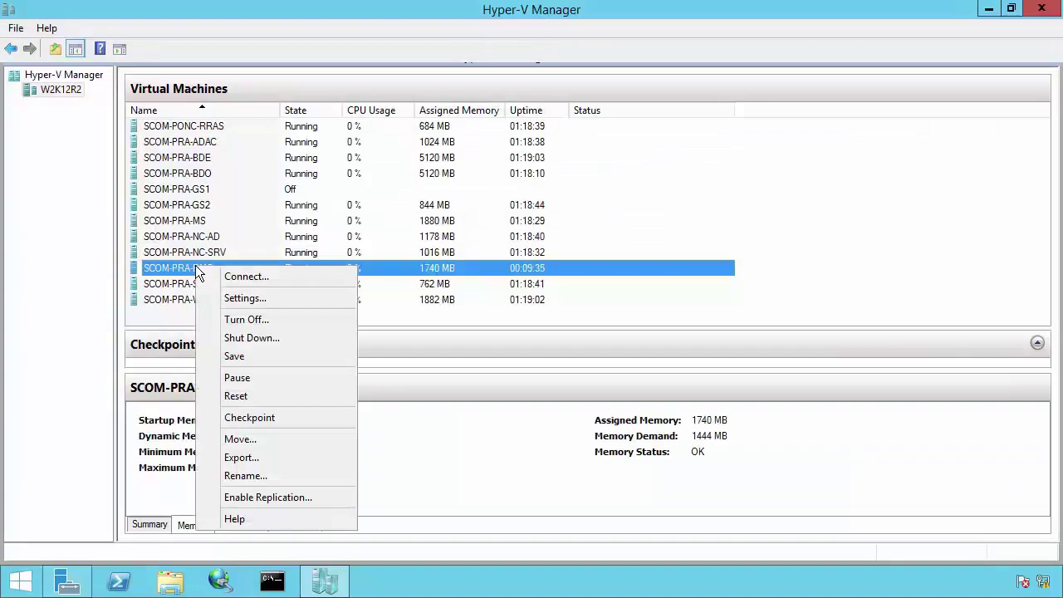
pyautogui.click(271, 337)
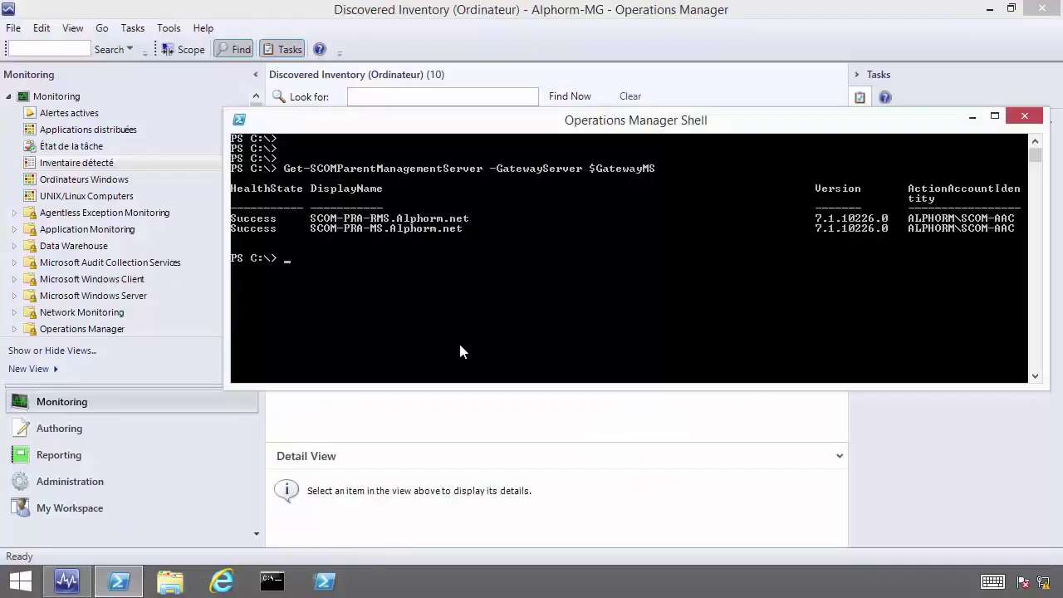
pyautogui.click(321, 425)
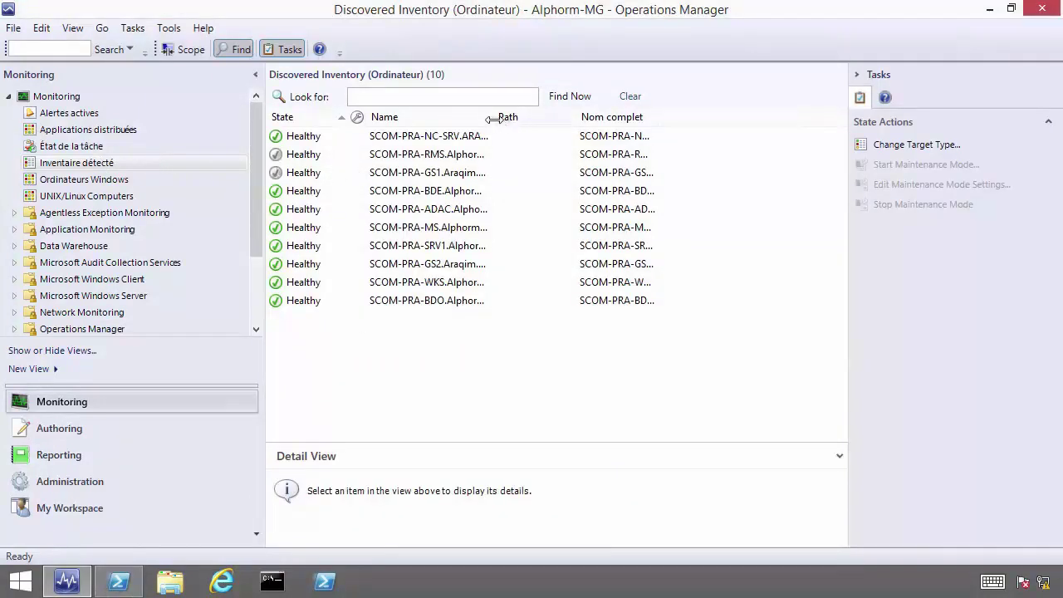
pyautogui.moveTo(493, 119); pyautogui.dragTo(521, 119)
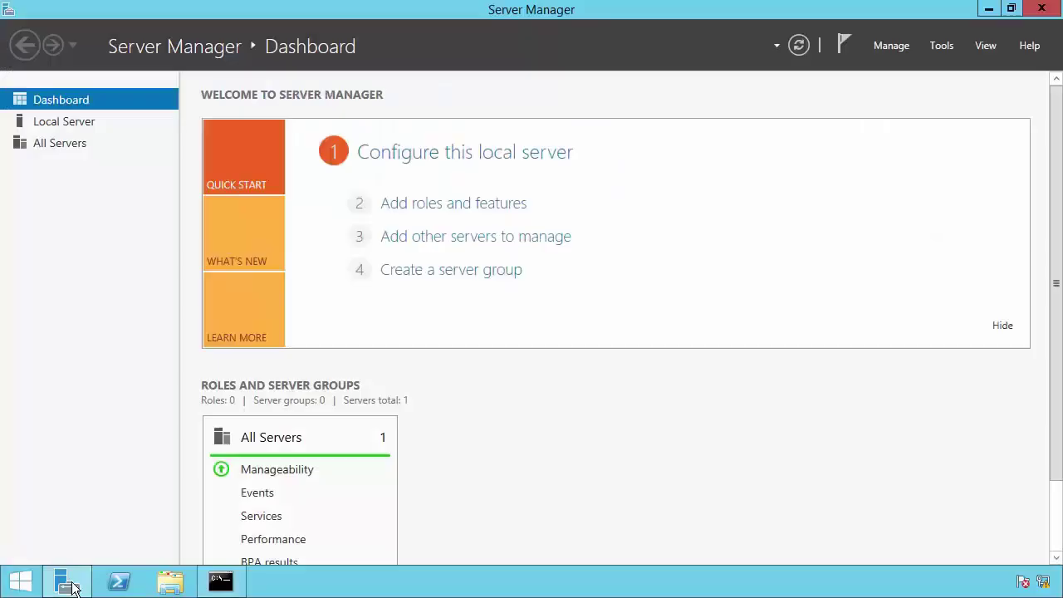
# - On the SCOM-PRA-GS2 gateway, open the Operations Manager log in Event Viewer and inspect the latest OpsMgr Connector error and the information event following it
pyautogui.rightClick(18, 583)
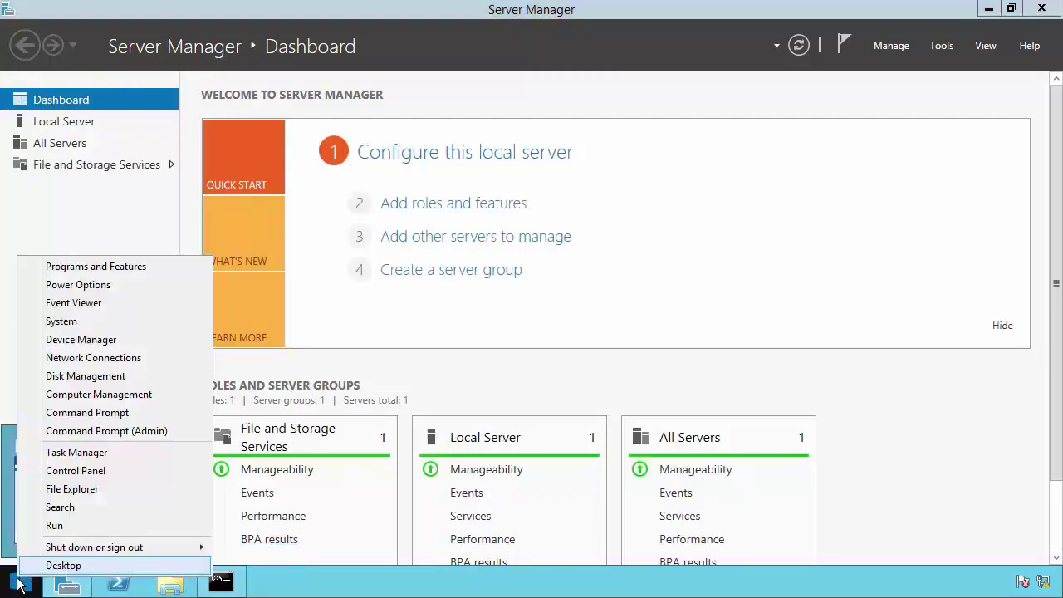
pyautogui.click(72, 523)
pyautogui.click(128, 528)
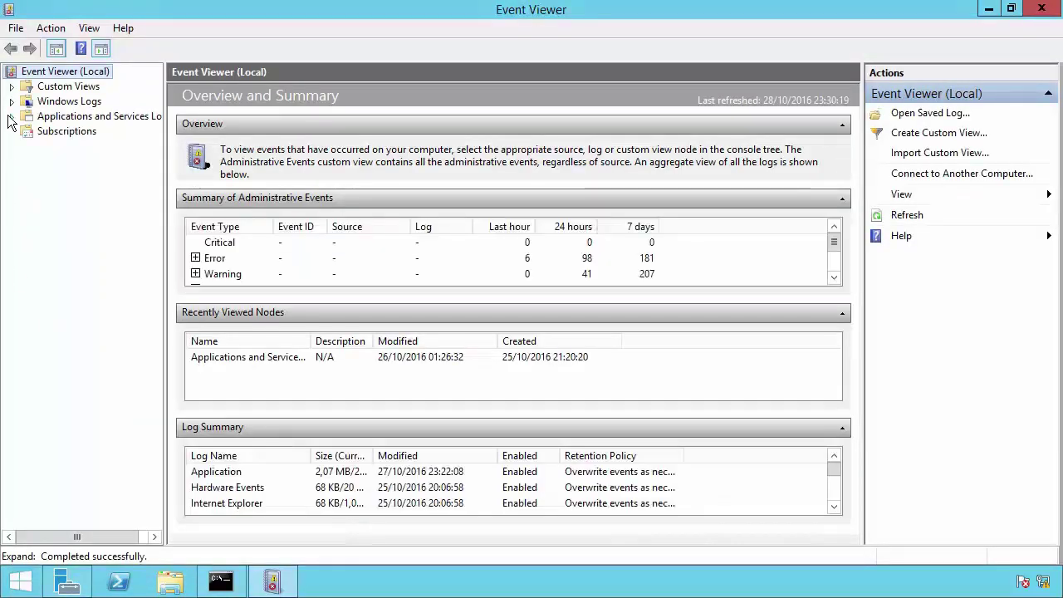
pyautogui.click(12, 116)
pyautogui.click(63, 193)
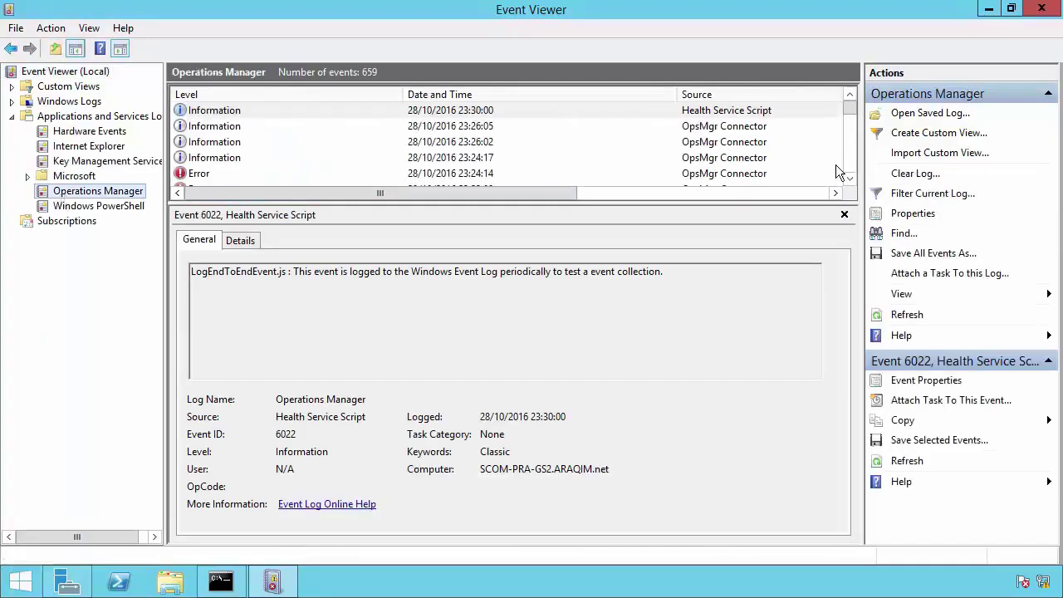
pyautogui.click(207, 173)
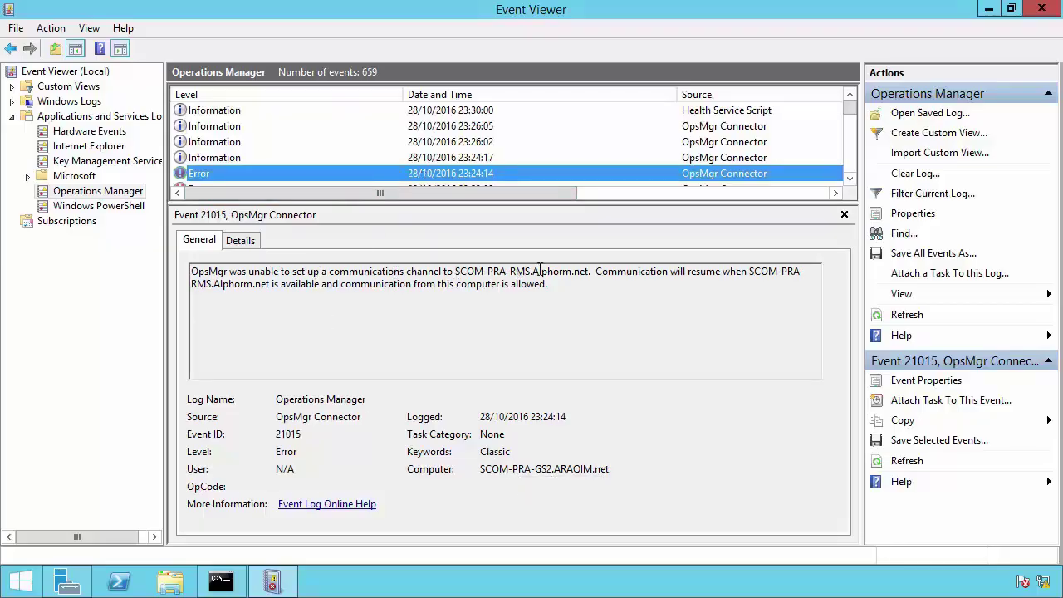
pyautogui.click(201, 156)
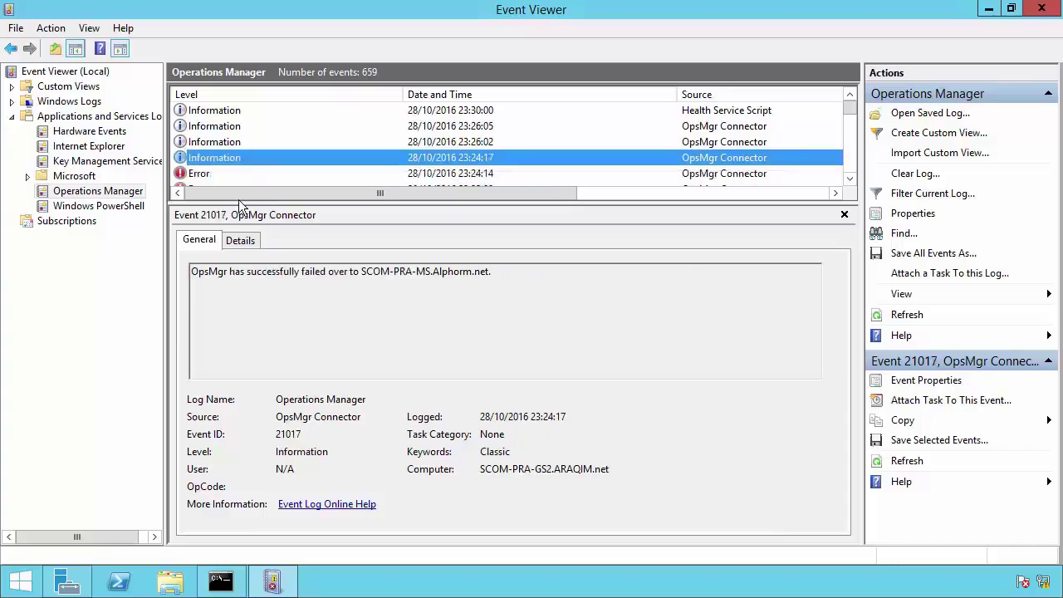
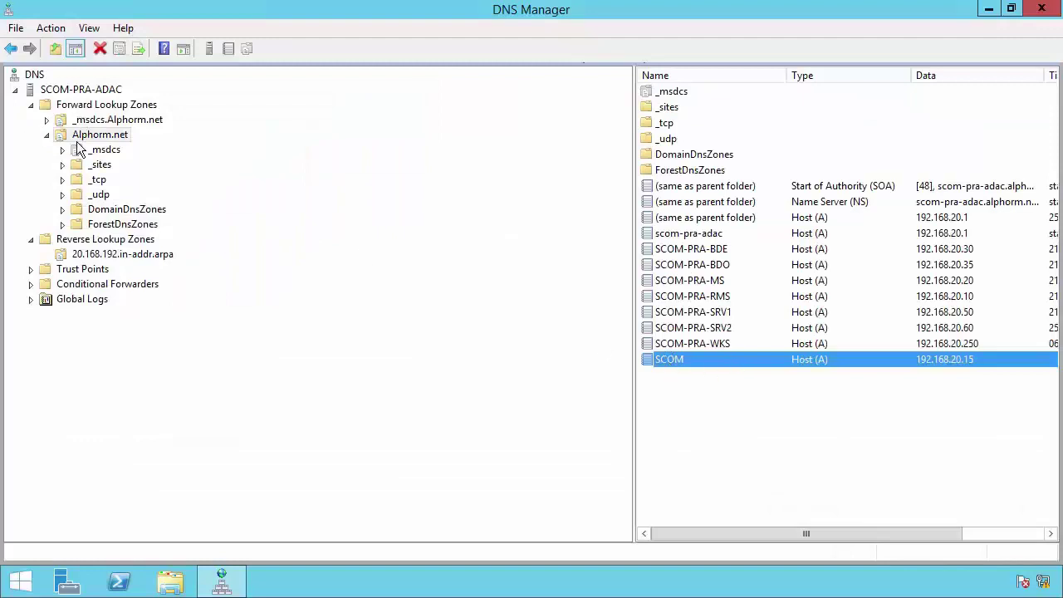
# - In DNS Manager, review the SCOM host record of the Alphorm.net zone and verify its resolution by querying scom with nslookup
pyautogui.doubleClick(694, 359)
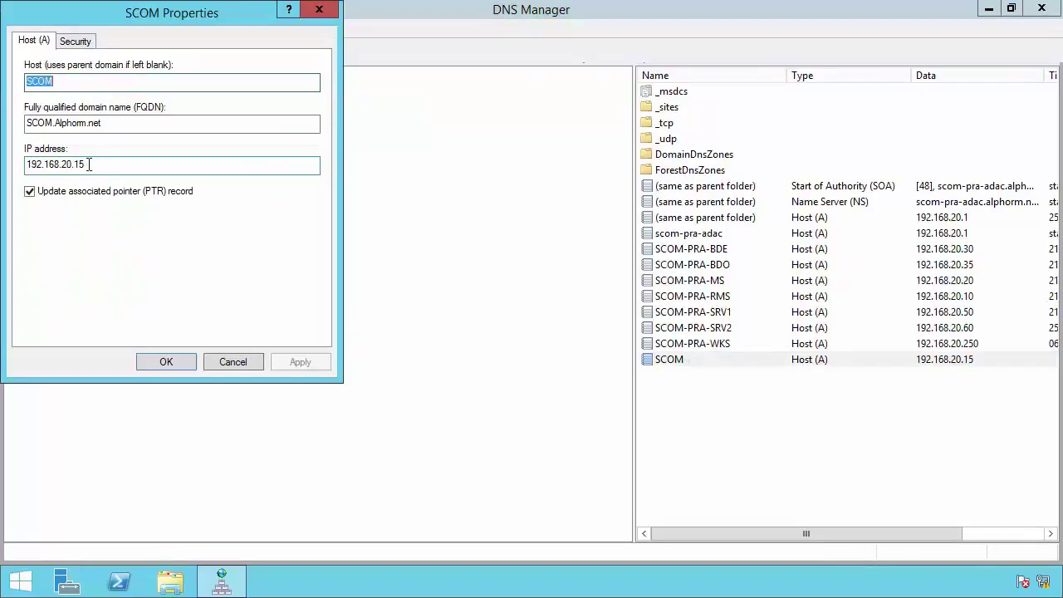
pyautogui.click(103, 123)
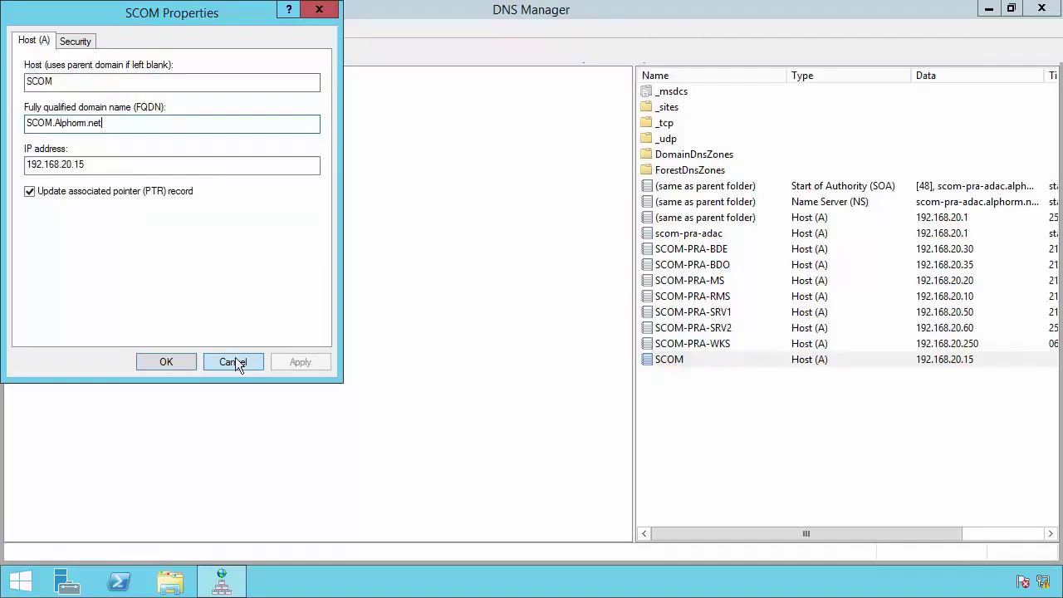
pyautogui.rightClick(18, 582)
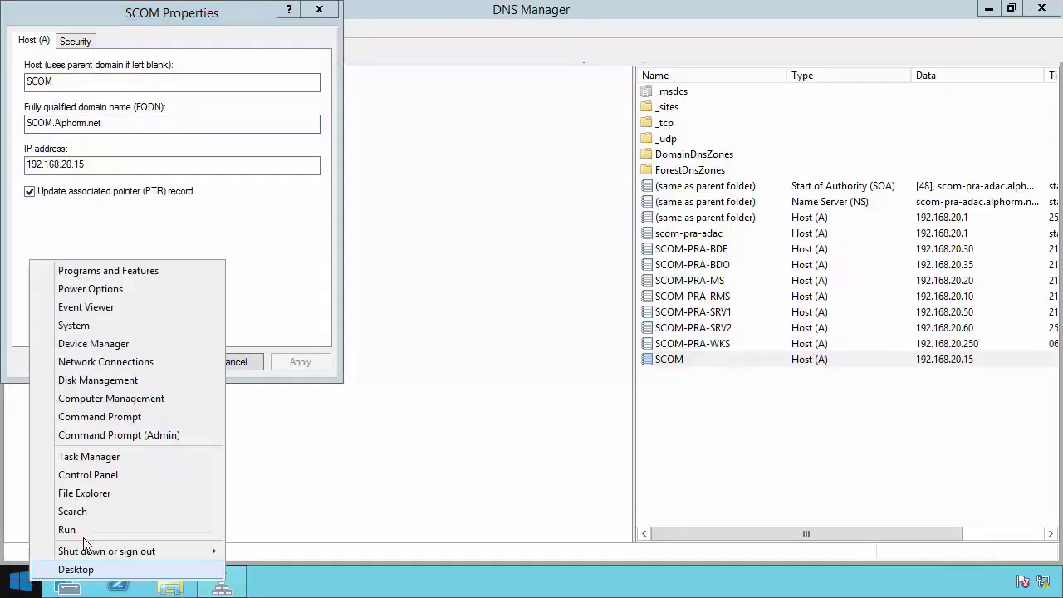
pyautogui.click(108, 528)
pyautogui.write('cmd')
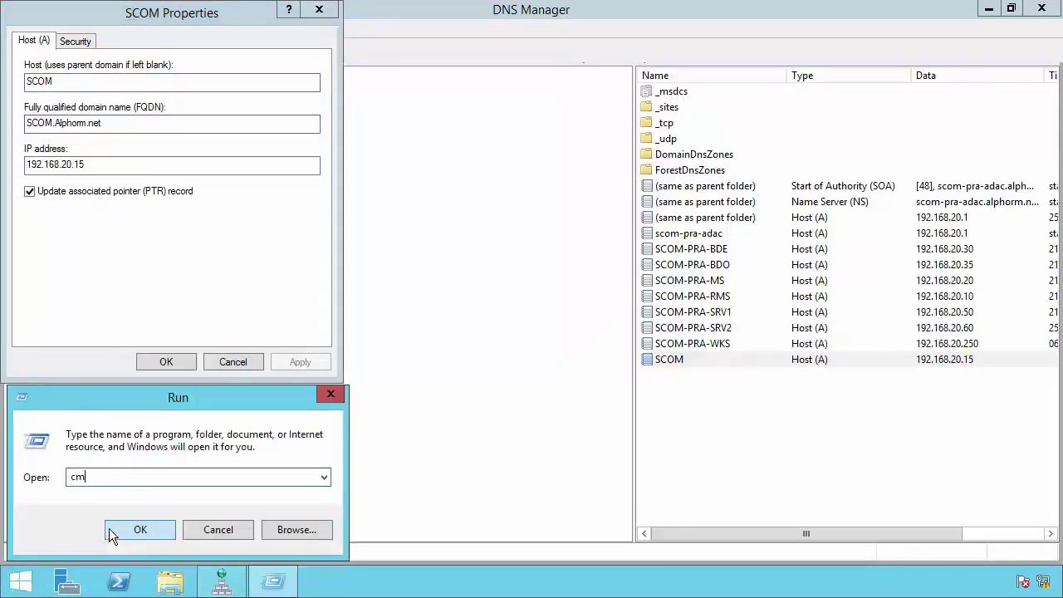
pyautogui.press('Return')
pyautogui.write('nslookup')
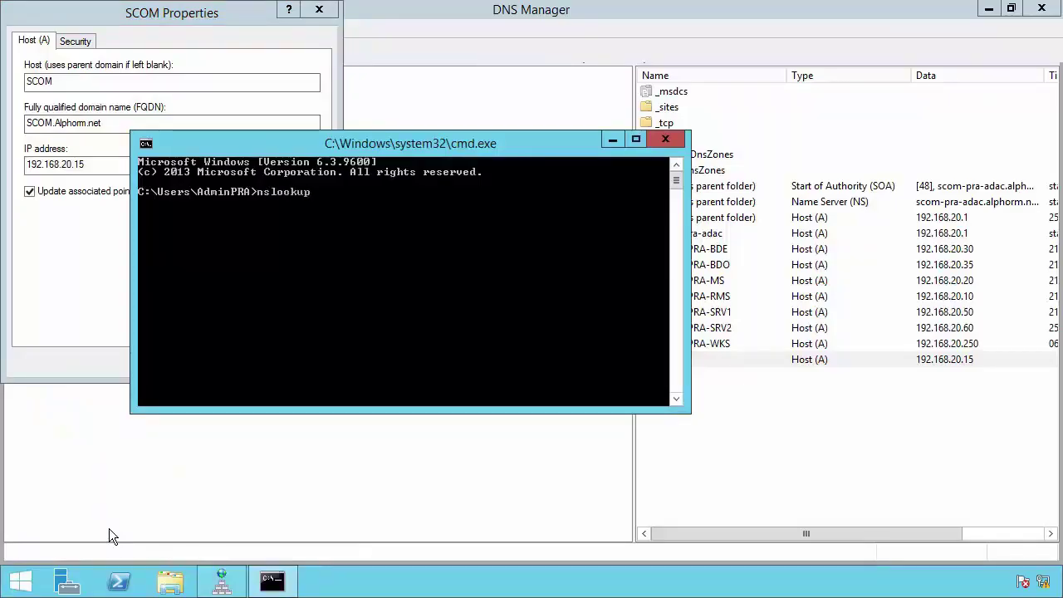
pyautogui.press('Return')
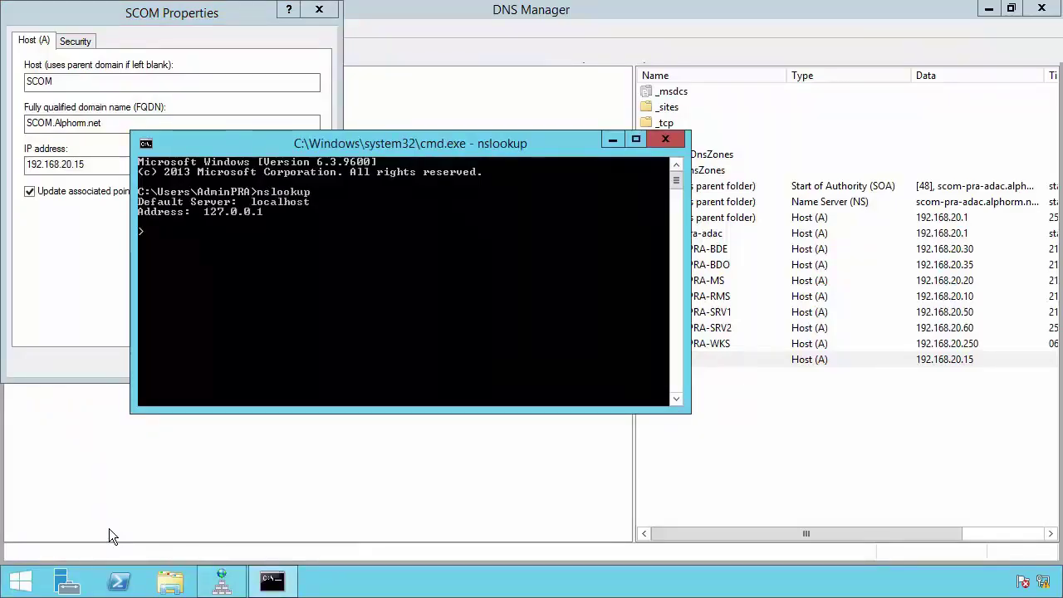
pyautogui.write('scom')
pyautogui.press('Return')
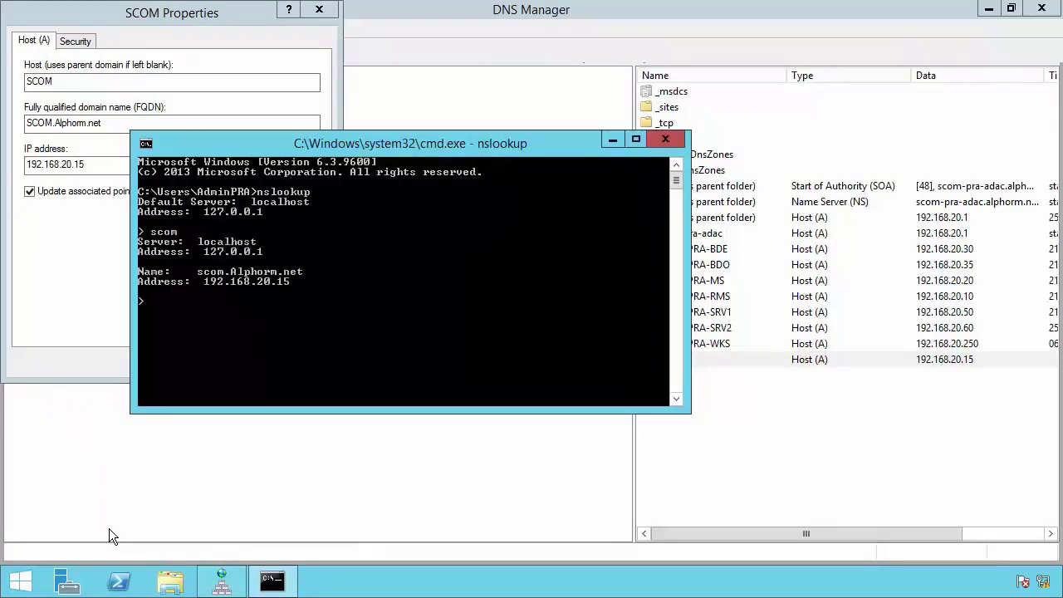
pyautogui.doubleClick(146, 146)
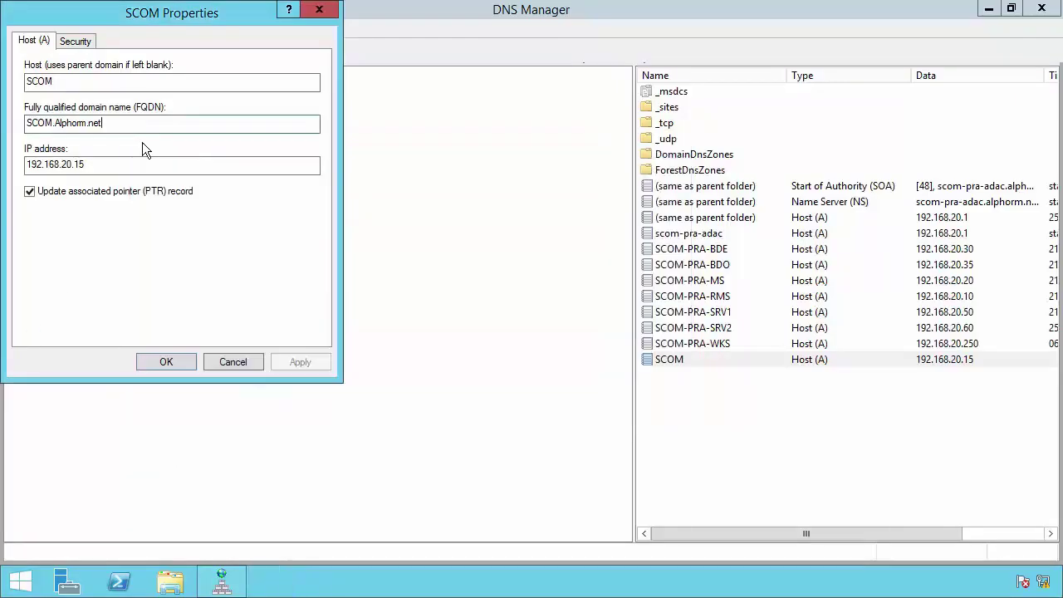
pyautogui.click(238, 368)
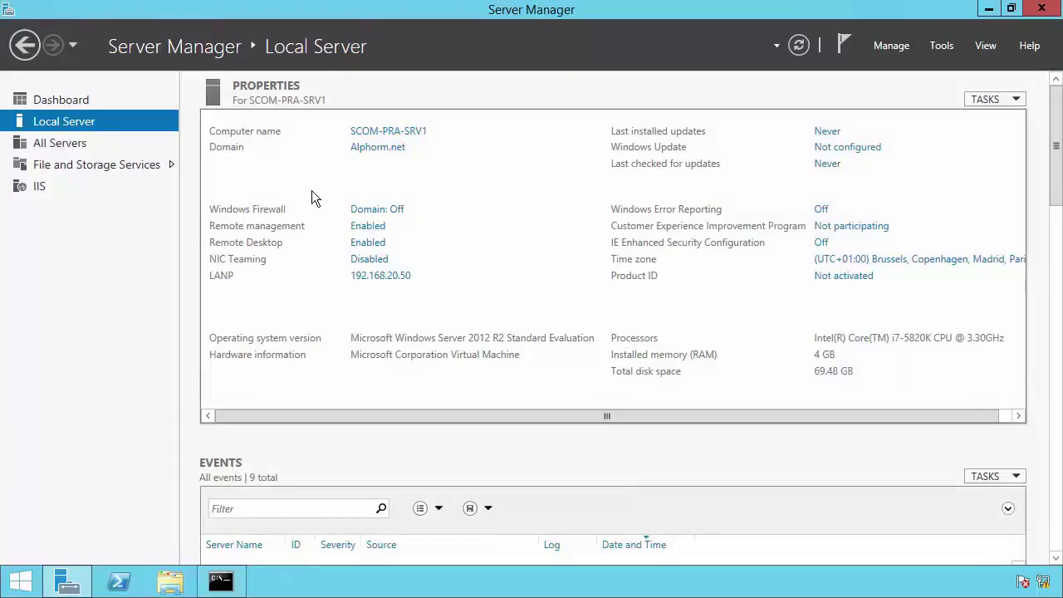
# - On SCOM-PRA-SRV1, open Web.config in Notepad from the command prompt and search for ManagementServer up to the entry inside the connection section
pyautogui.click(221, 582)
pyautogui.press('Return')
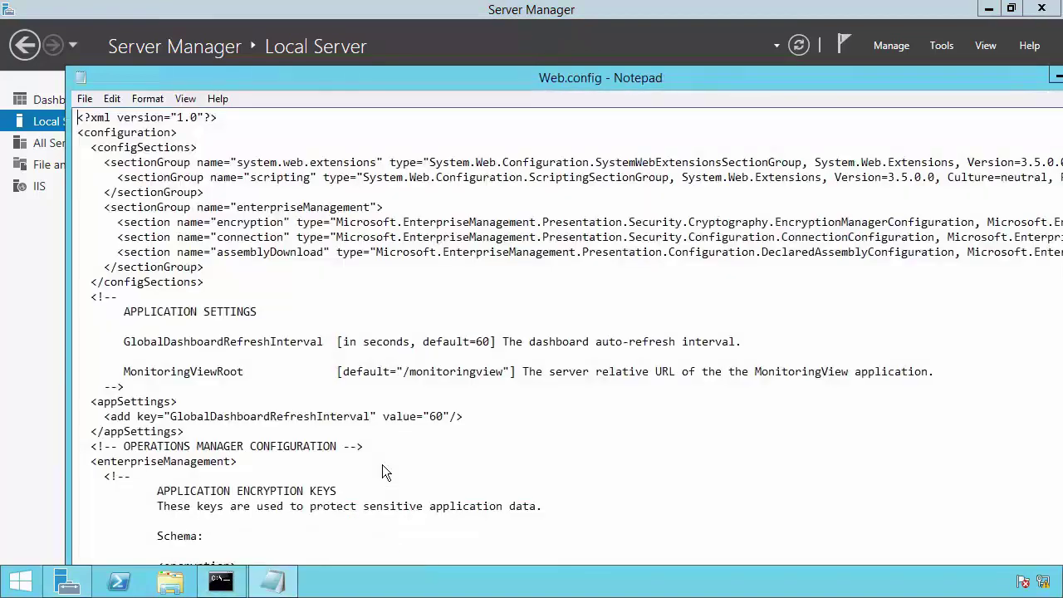
pyautogui.click(111, 98)
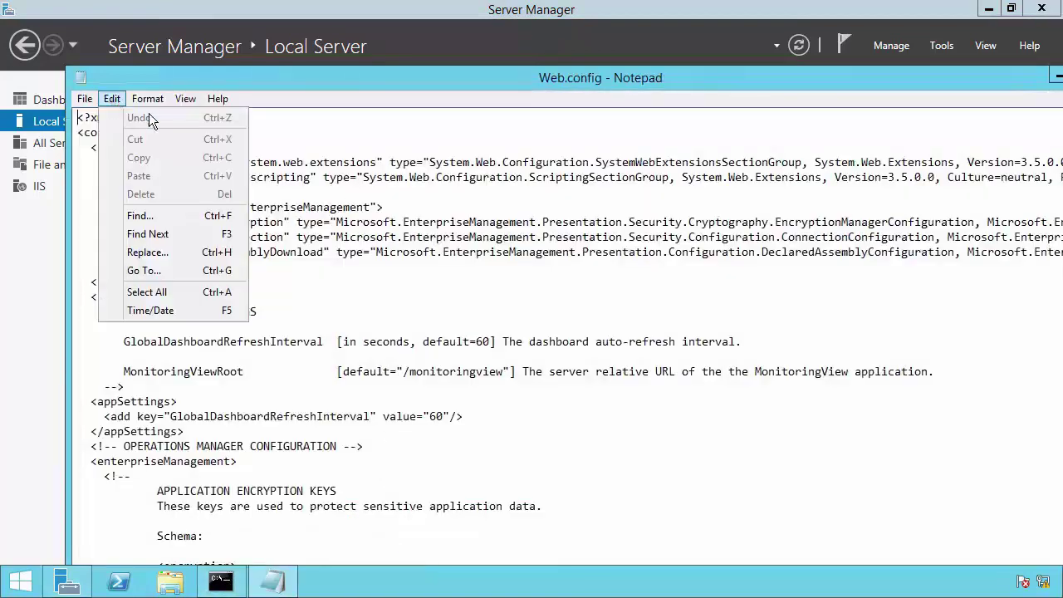
pyautogui.click(152, 215)
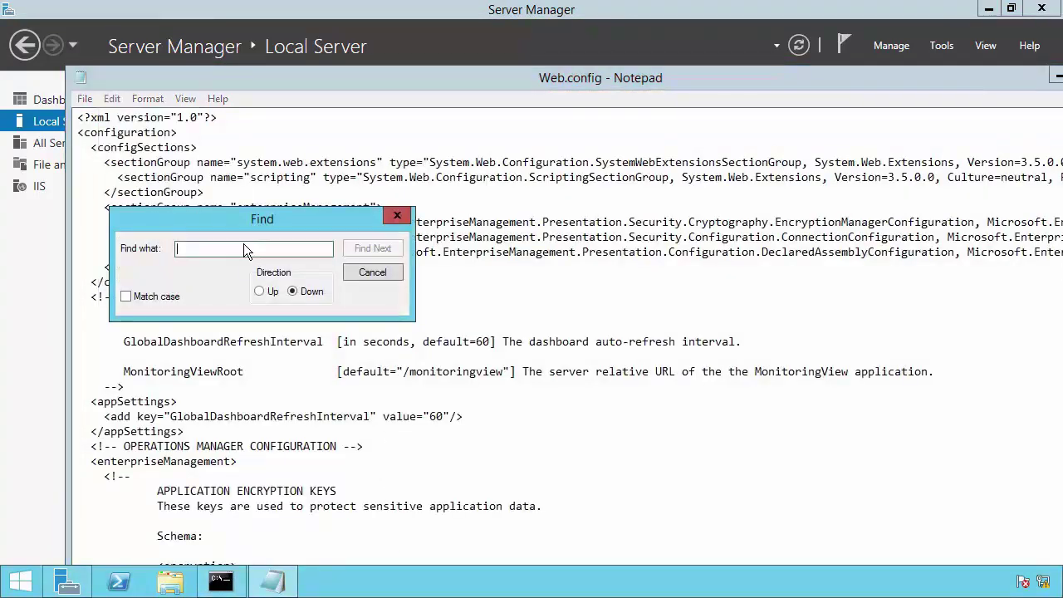
pyautogui.write('M')
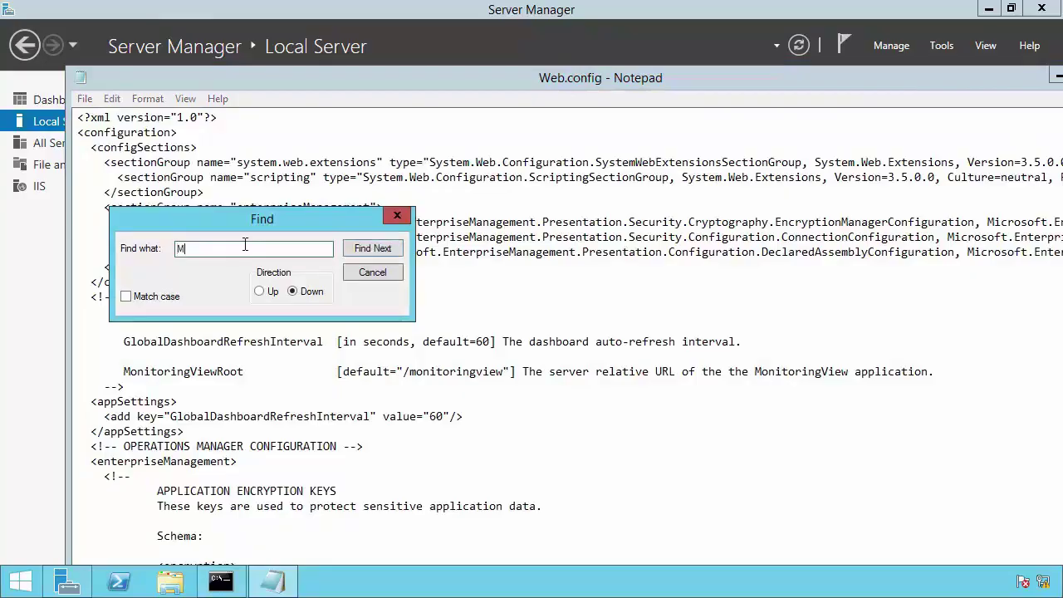
pyautogui.write('anagementServer')
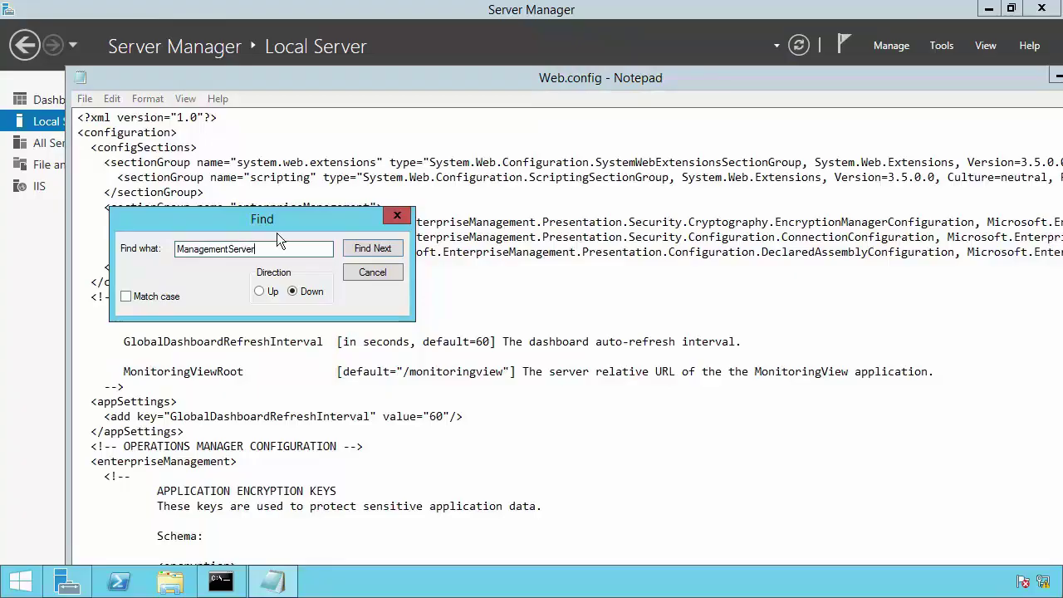
pyautogui.click(373, 248)
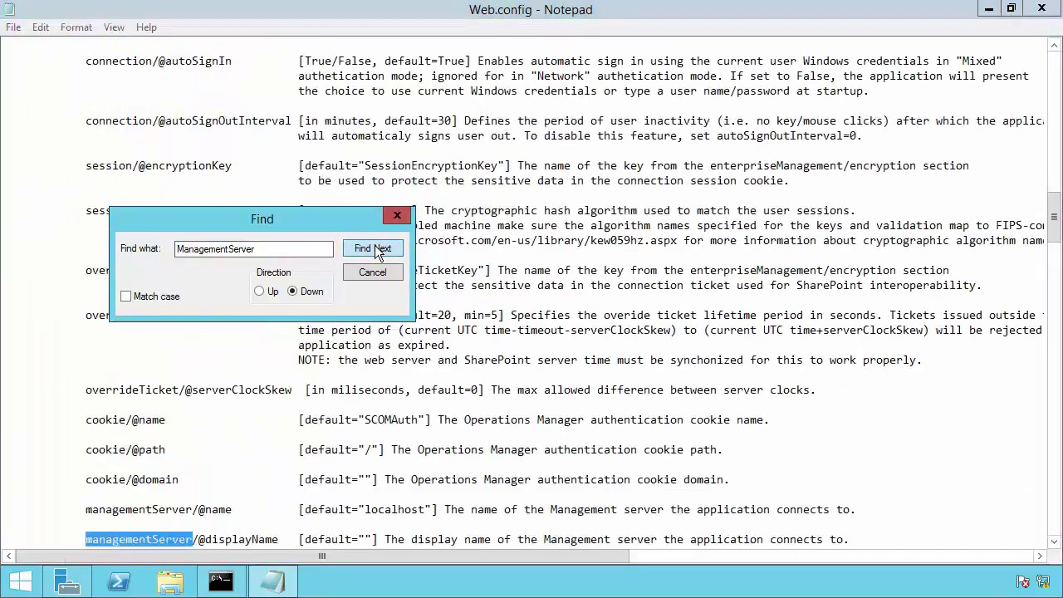
pyautogui.click(373, 249)
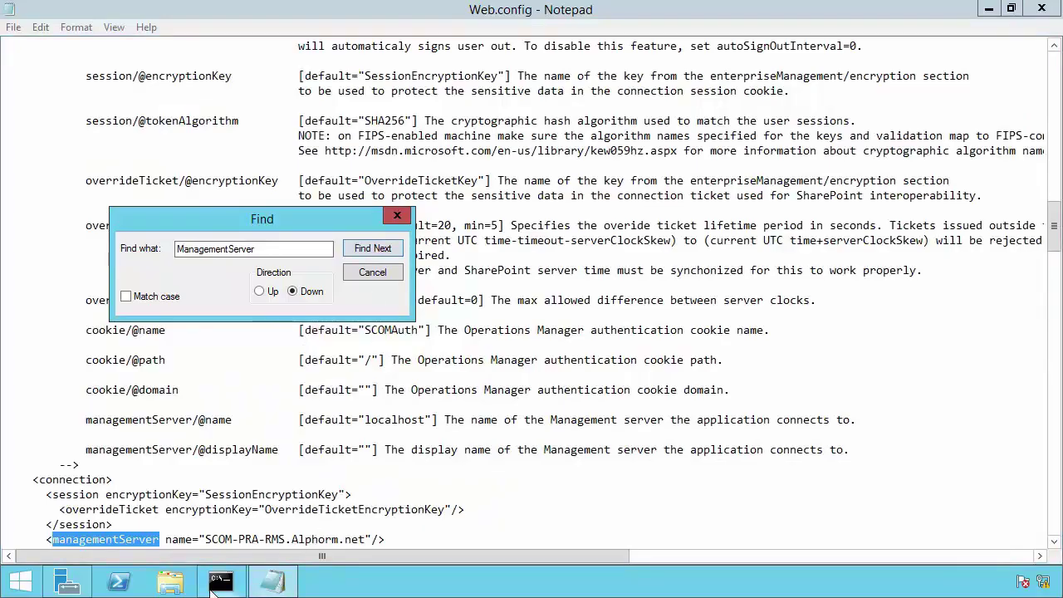
# - Change the managementServer name in the connection section of Web.config to SCOM.Alphorm.net
pyautogui.click(236, 539)
pyautogui.press('BackSpace')
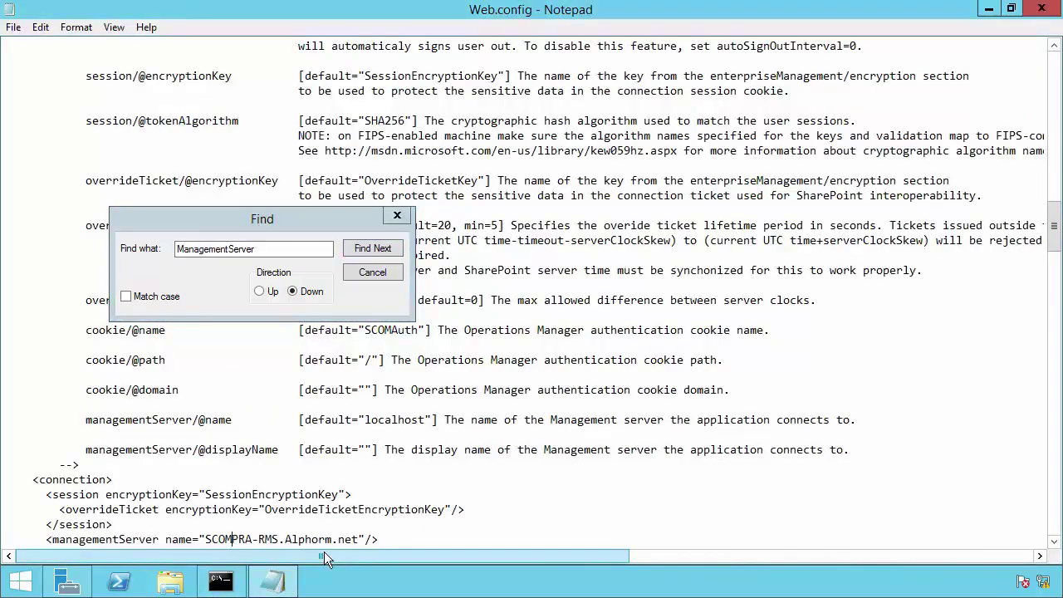
pyautogui.press('Delete')
pyautogui.press('Delete')
pyautogui.press('Delete')
pyautogui.press('Delete')
pyautogui.press('Delete')
pyautogui.press('Delete')
pyautogui.press('Delete')
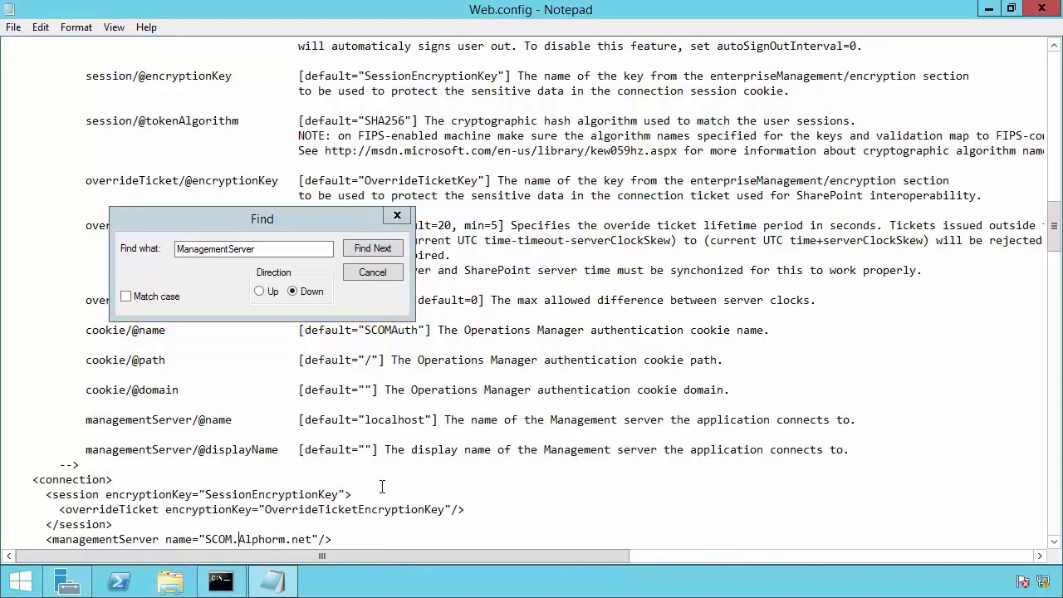
# - Search Web.config for further ManagementServer entries, and close the file with its changes saved
pyautogui.click(383, 248)
pyautogui.press('Return')
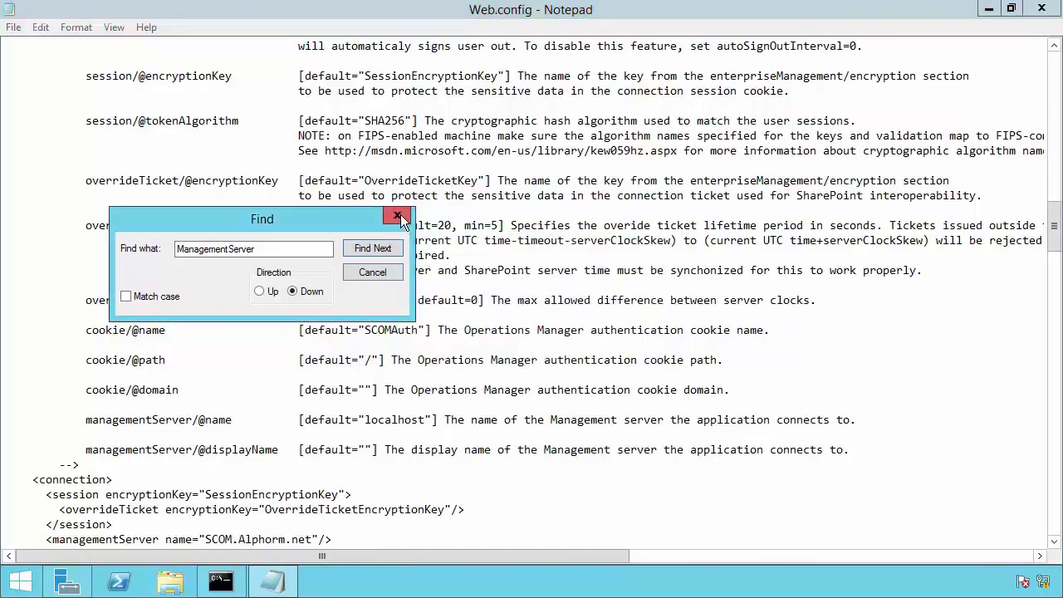
pyautogui.click(400, 214)
pyautogui.hotkey('alt', 'F4')
pyautogui.click(481, 292)
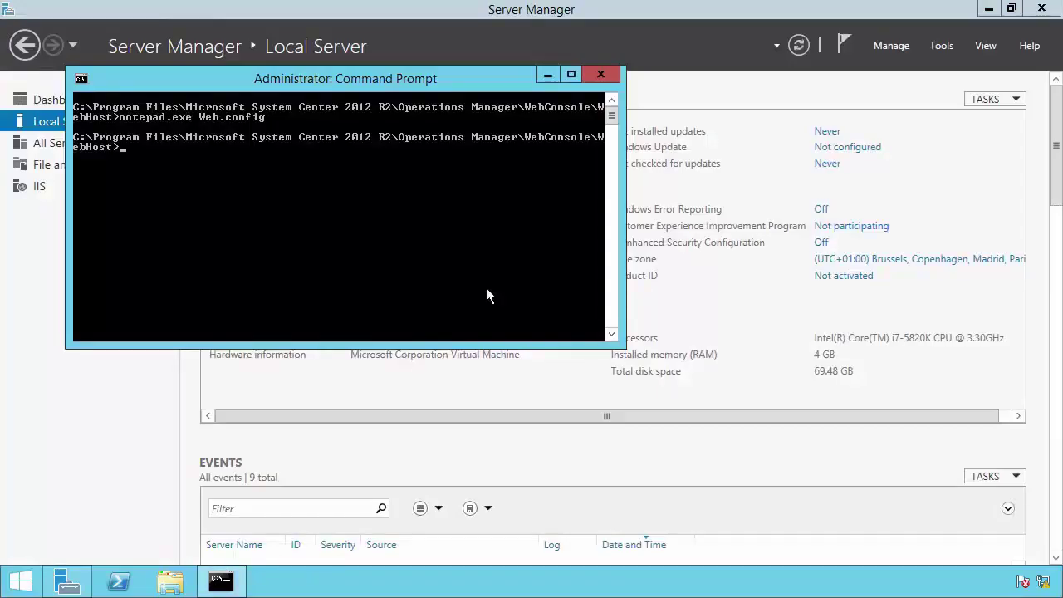
# - Restart Internet Information Services with iisreset and close the command prompt
pyautogui.write('iisreset')
pyautogui.press('Return')
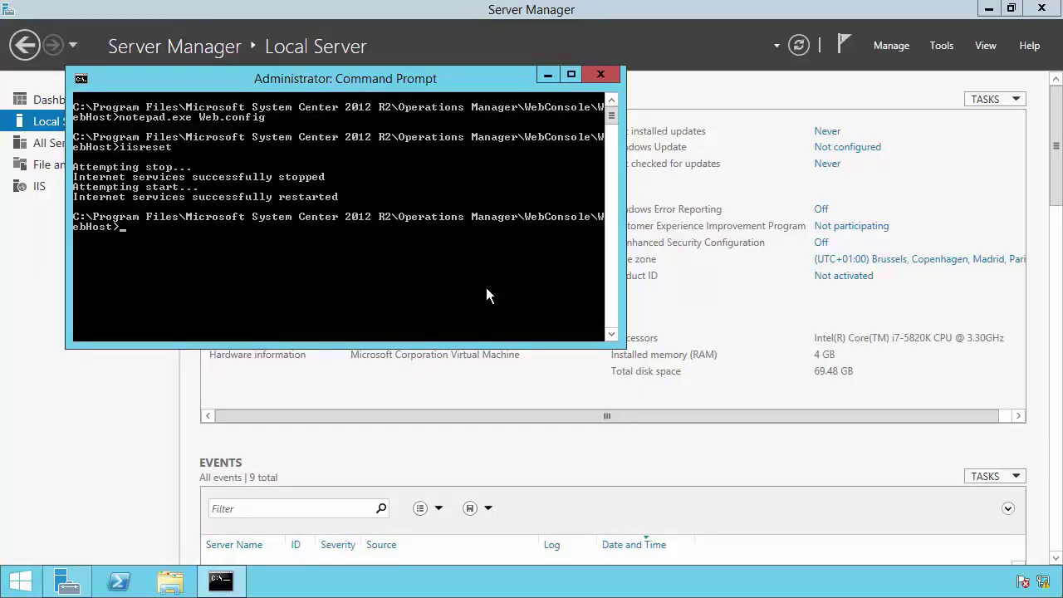
pyautogui.click(608, 74)
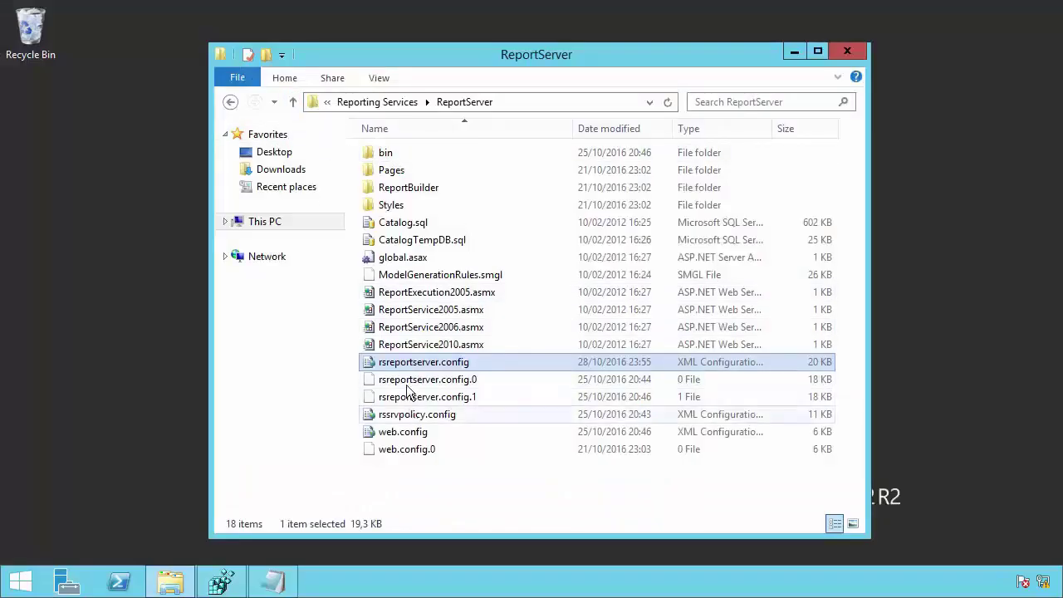
# - In rsreportserver.config on the reporting server, find ServerName and set the Security section's entry to SCOM.Alphorm.net
pyautogui.click(277, 584)
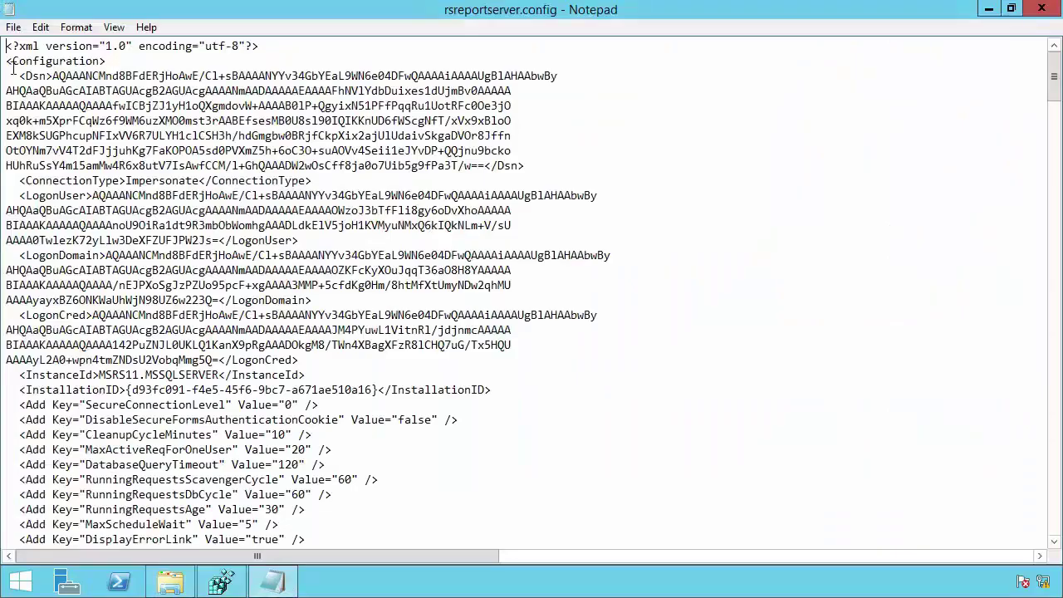
pyautogui.click(40, 28)
pyautogui.click(81, 149)
pyautogui.write('ServerName')
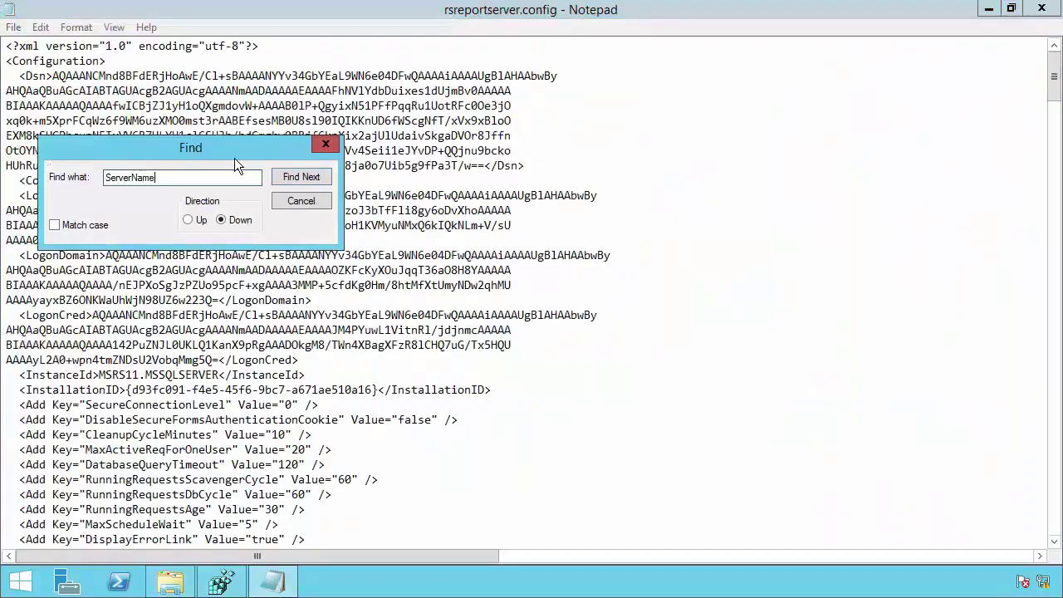
pyautogui.press('Return')
pyautogui.click(191, 539)
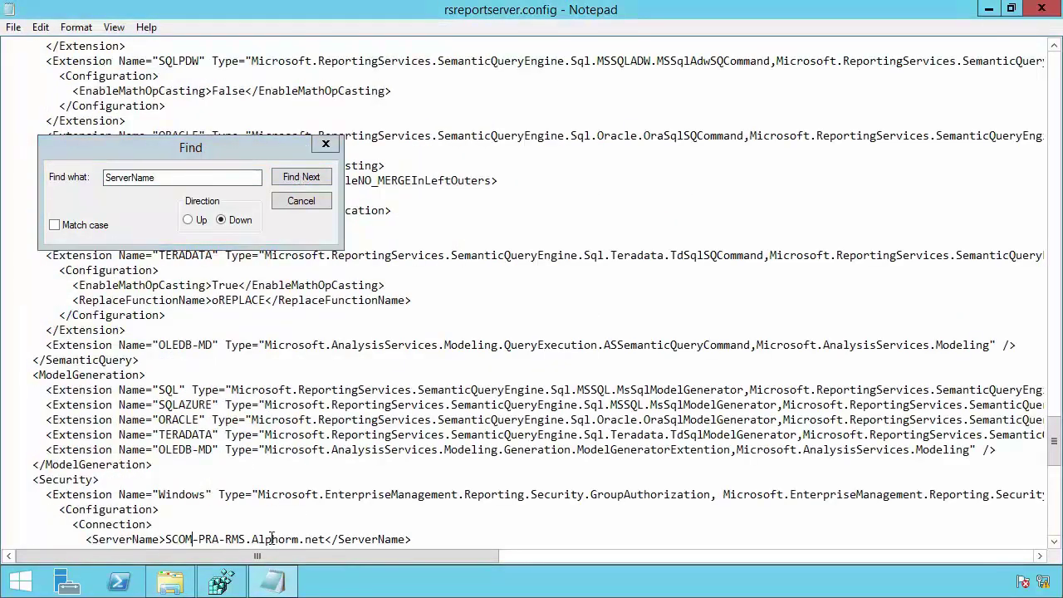
pyautogui.press('Delete')
pyautogui.press('Delete')
pyautogui.press('Delete')
pyautogui.press('Delete')
pyautogui.press('Delete')
pyautogui.press('Delete')
pyautogui.press('Delete')
pyautogui.press('Delete')
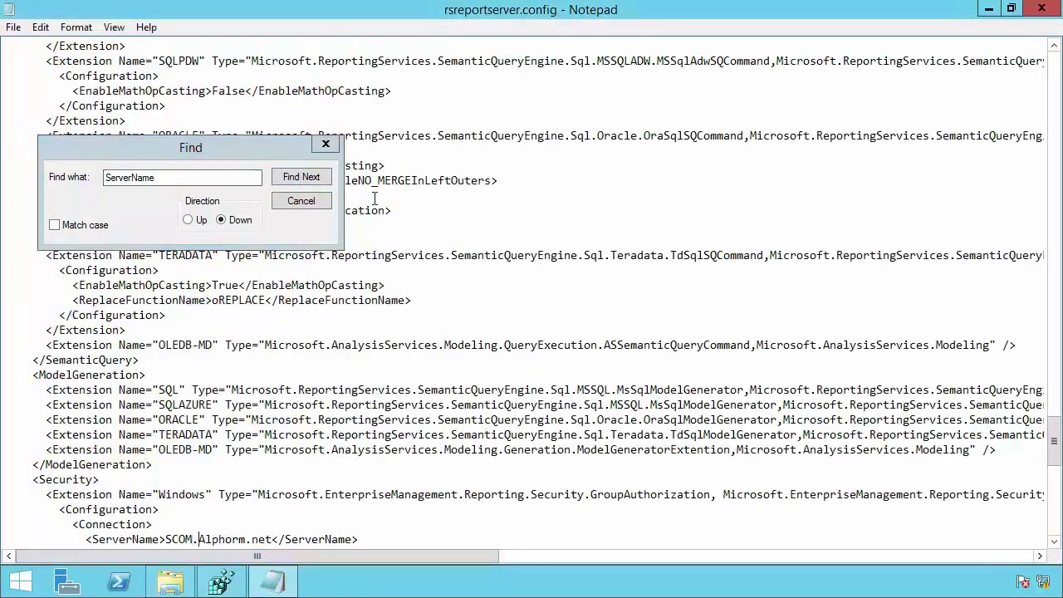
# - Find the ServerName entry in the Authentication section of rsreportserver.config and set it to SCOM.Alphorm.net
pyautogui.click(316, 185)
pyautogui.click(316, 184)
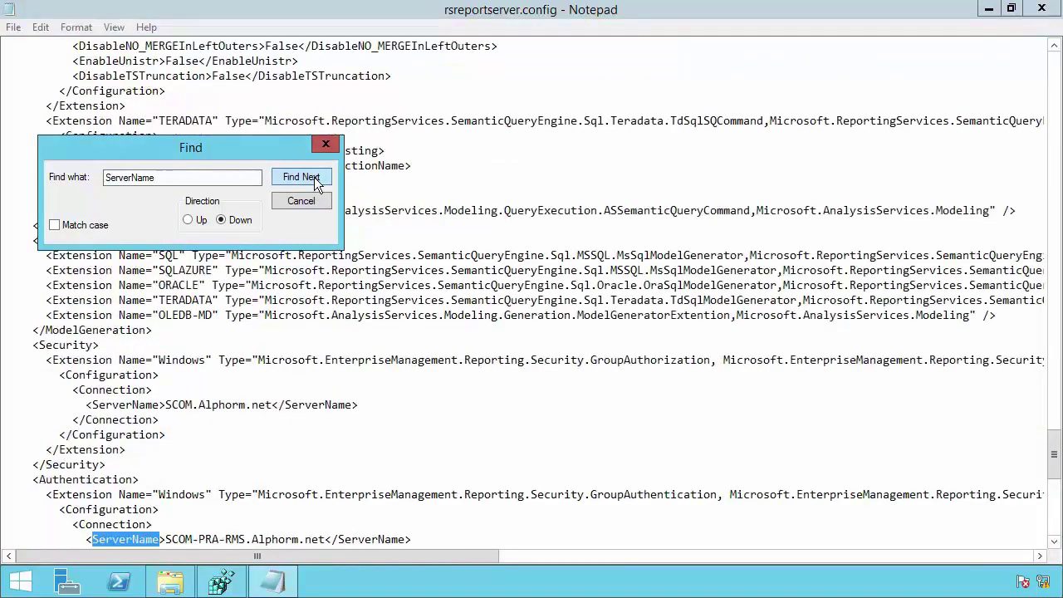
pyautogui.click(192, 539)
pyautogui.press('Delete')
pyautogui.press('Delete')
pyautogui.press('Delete')
pyautogui.press('Delete')
pyautogui.press('Delete')
pyautogui.press('Delete')
pyautogui.press('Delete')
pyautogui.press('Delete')
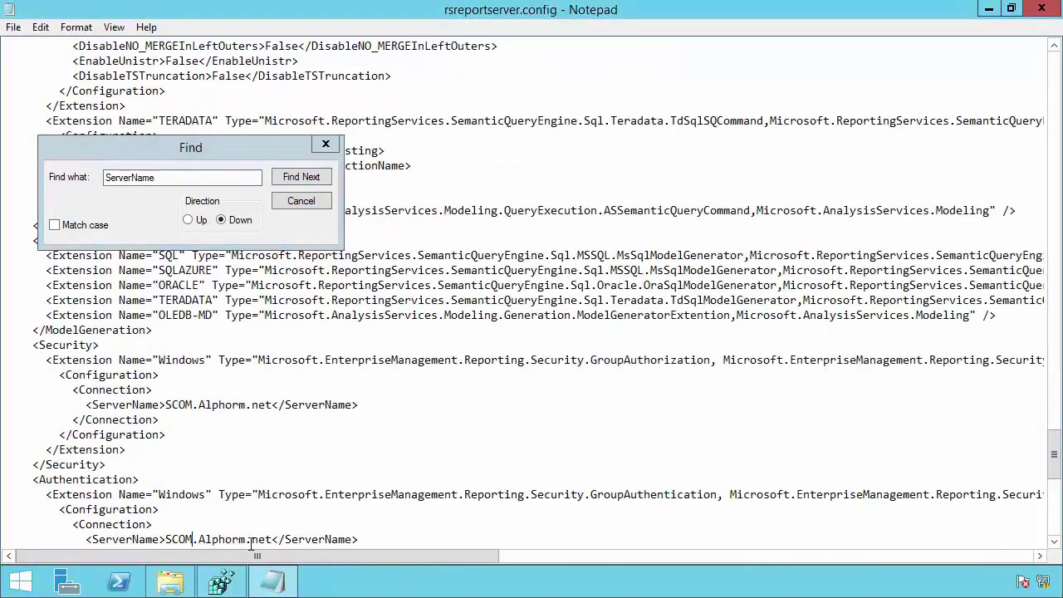
# - Search for further ServerName entries, save and close rsreportserver.config, and close the ReportServer folder
pyautogui.click(301, 178)
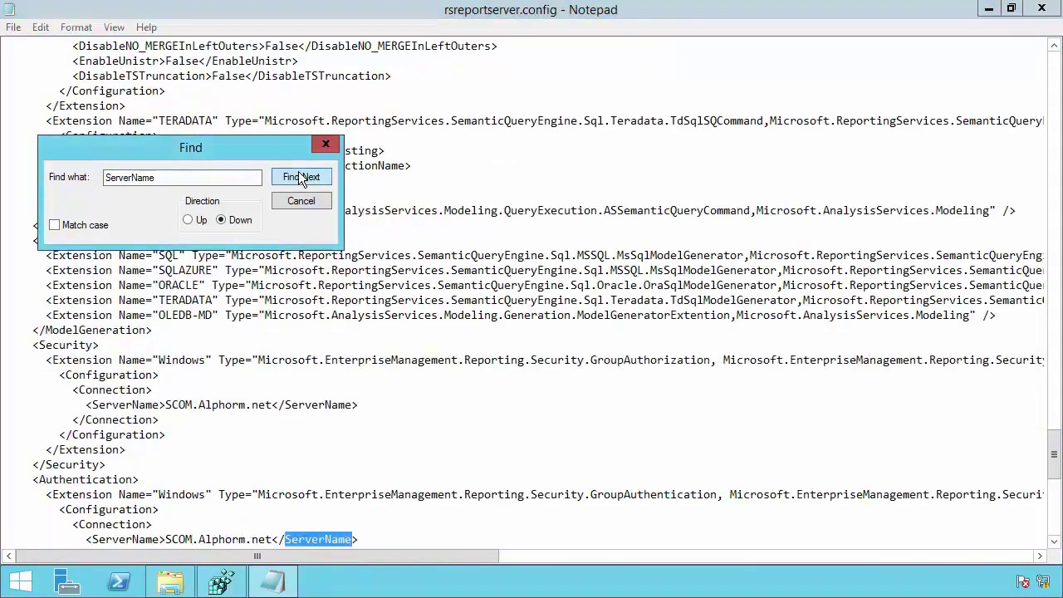
pyautogui.click(301, 177)
pyautogui.click(609, 359)
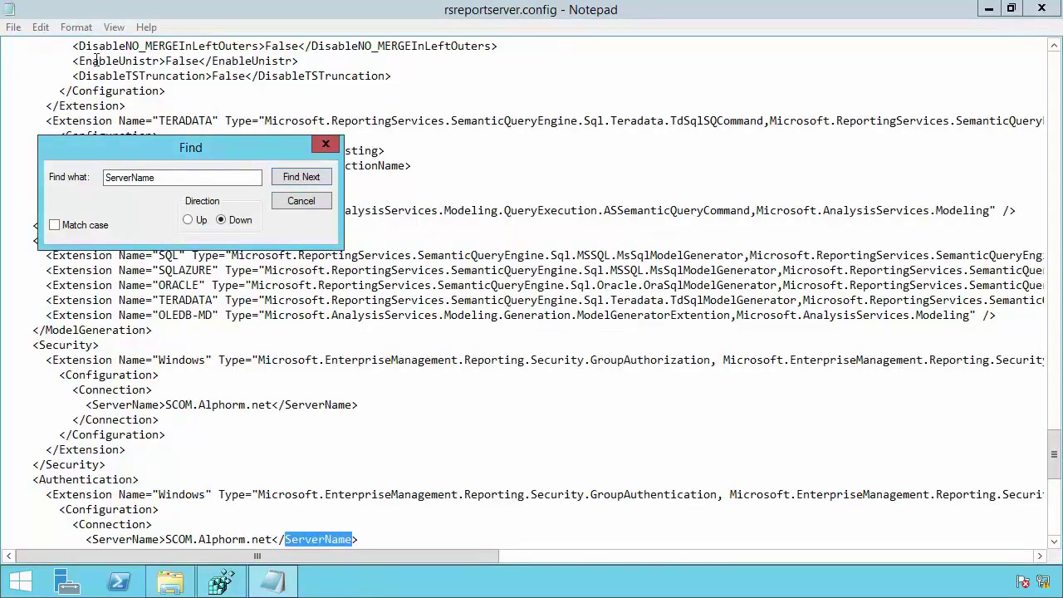
pyautogui.doubleClick(8, 8)
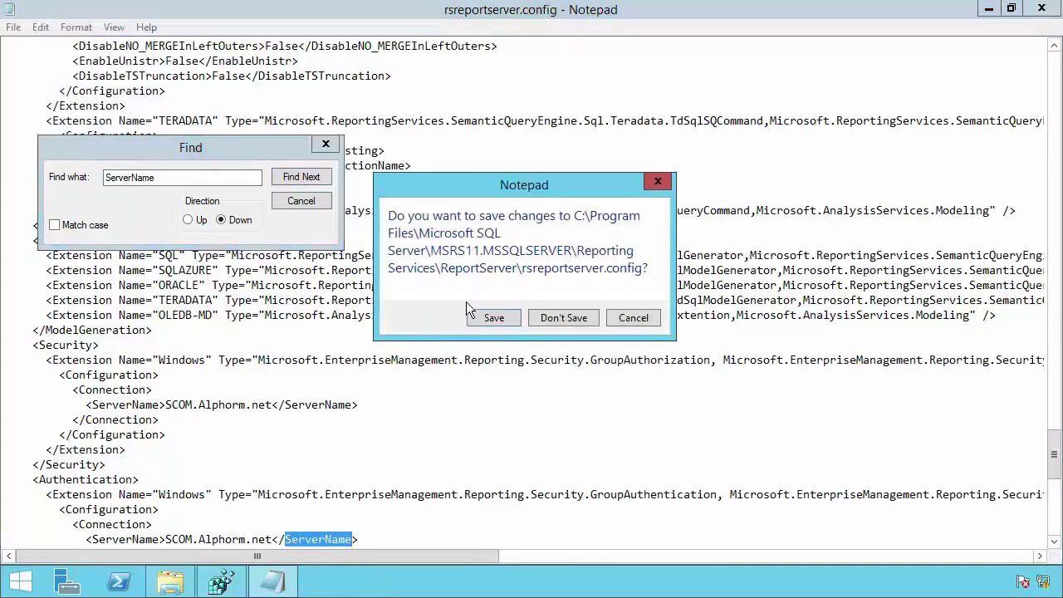
pyautogui.click(499, 312)
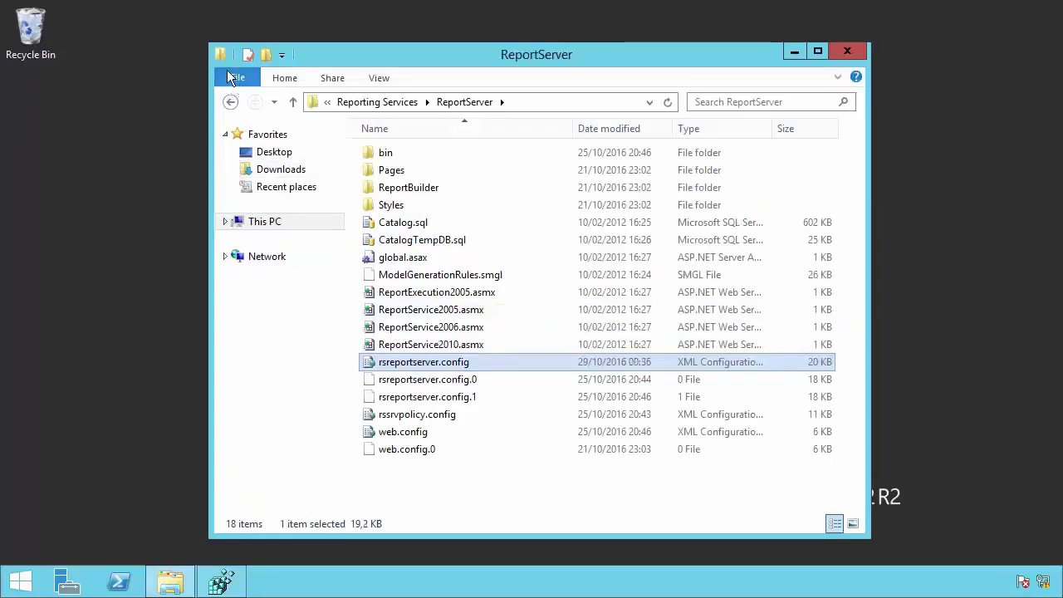
pyautogui.hotkey('alt', 'F4')
# - In Registry Editor, set DefaultSDKServiceMachine under the Operations Manager 3.0 Reporting key to SCOM.Alphorm.net, and close the editor
pyautogui.click(222, 581)
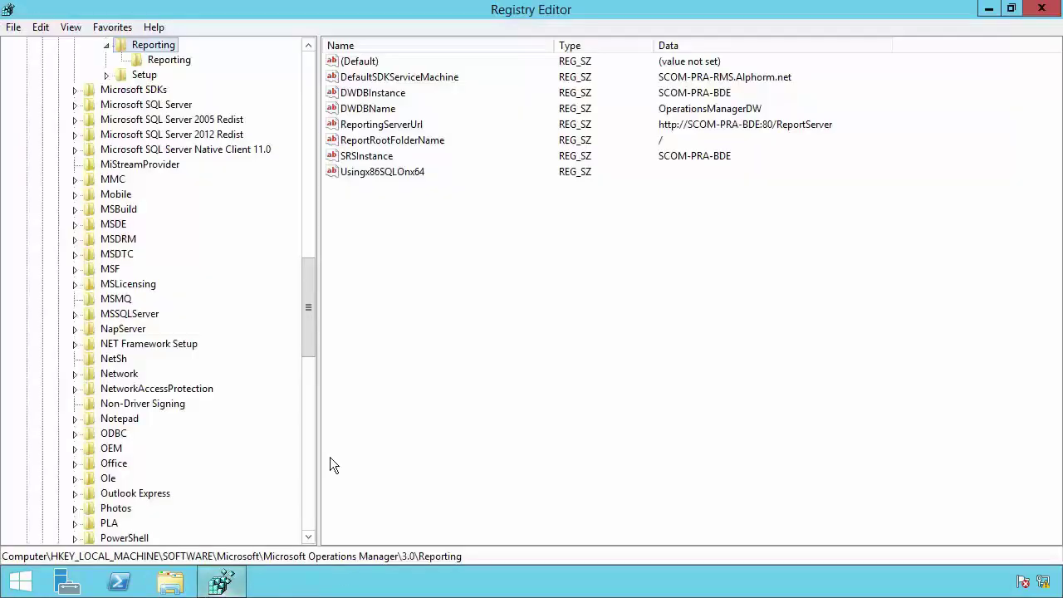
pyautogui.click(704, 79)
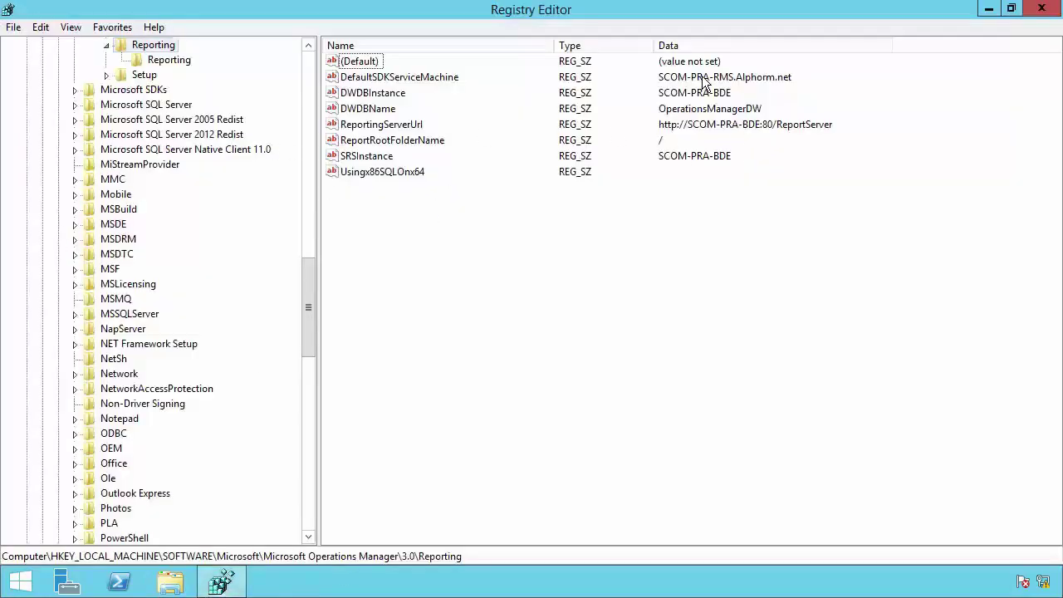
pyautogui.click(357, 82)
pyautogui.doubleClick(357, 80)
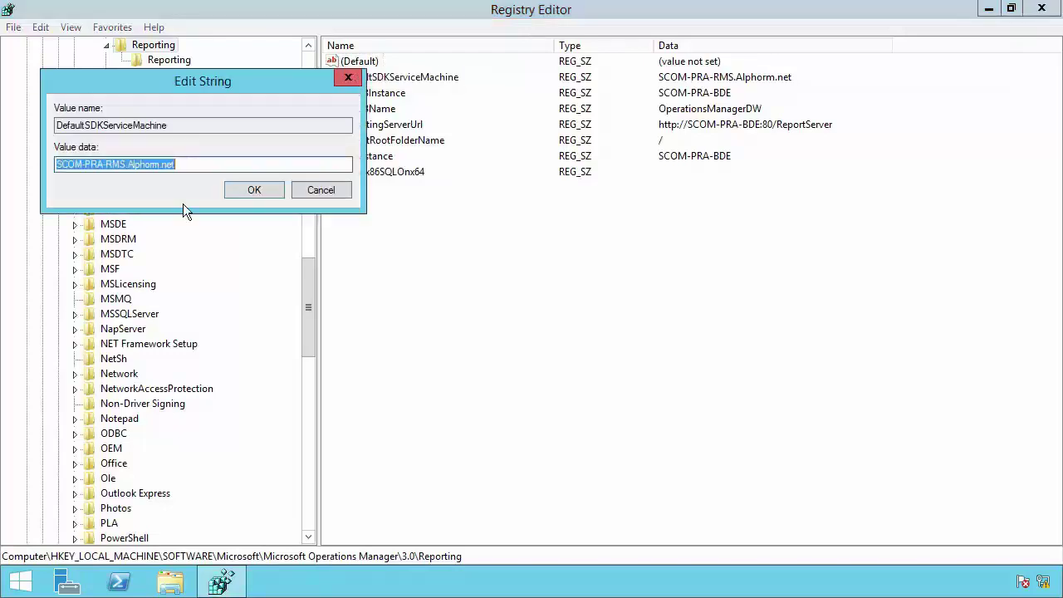
pyautogui.click(83, 163)
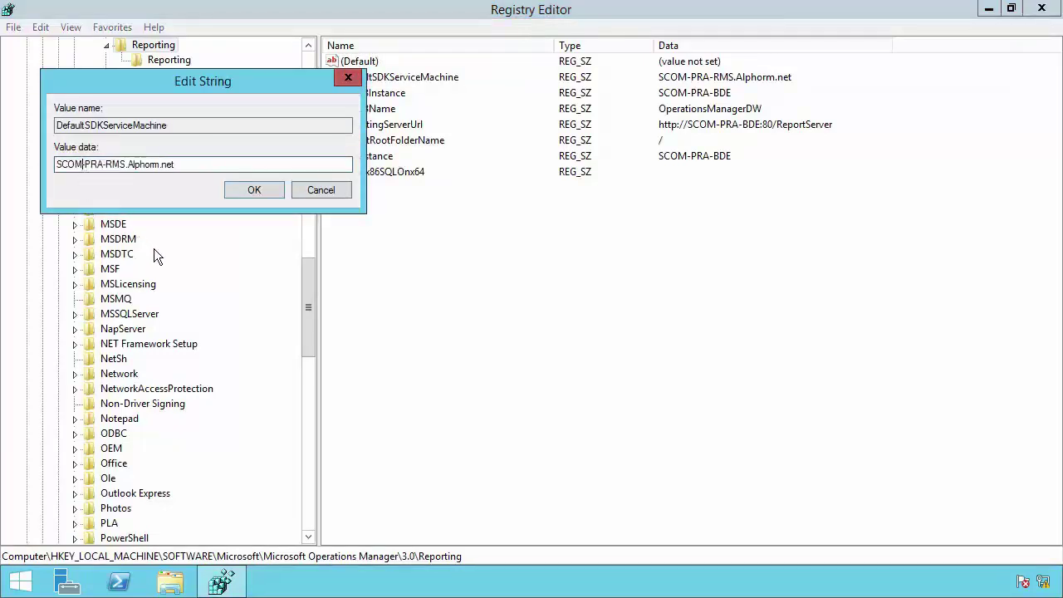
pyautogui.press('Delete')
pyautogui.press('Delete')
pyautogui.press('Delete')
pyautogui.press('Delete')
pyautogui.press('Delete')
pyautogui.press('Delete')
pyautogui.press('Delete')
pyautogui.press('Delete')
pyautogui.press('Delete')
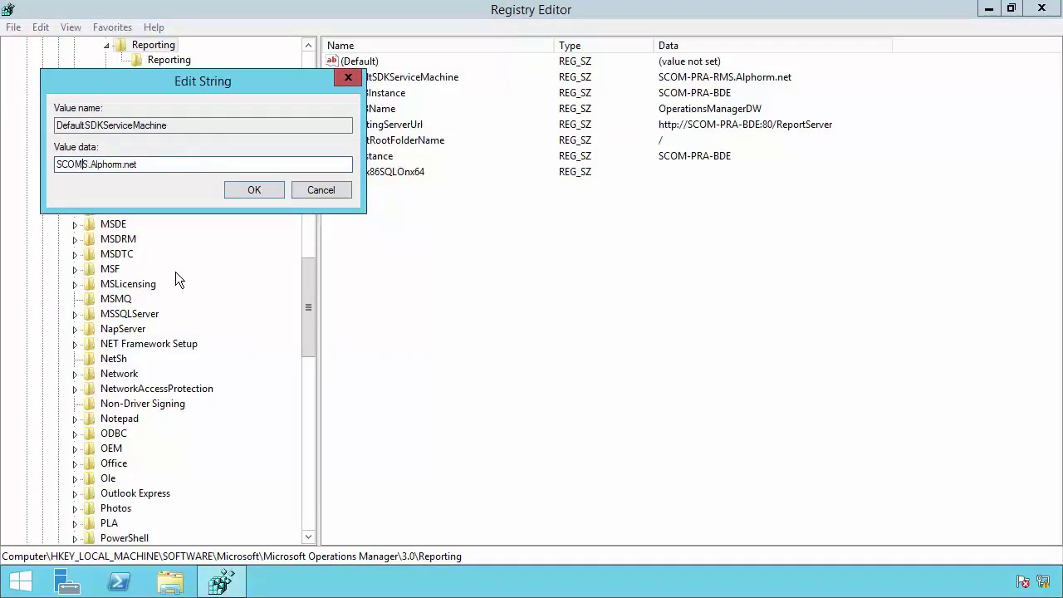
pyautogui.click(254, 190)
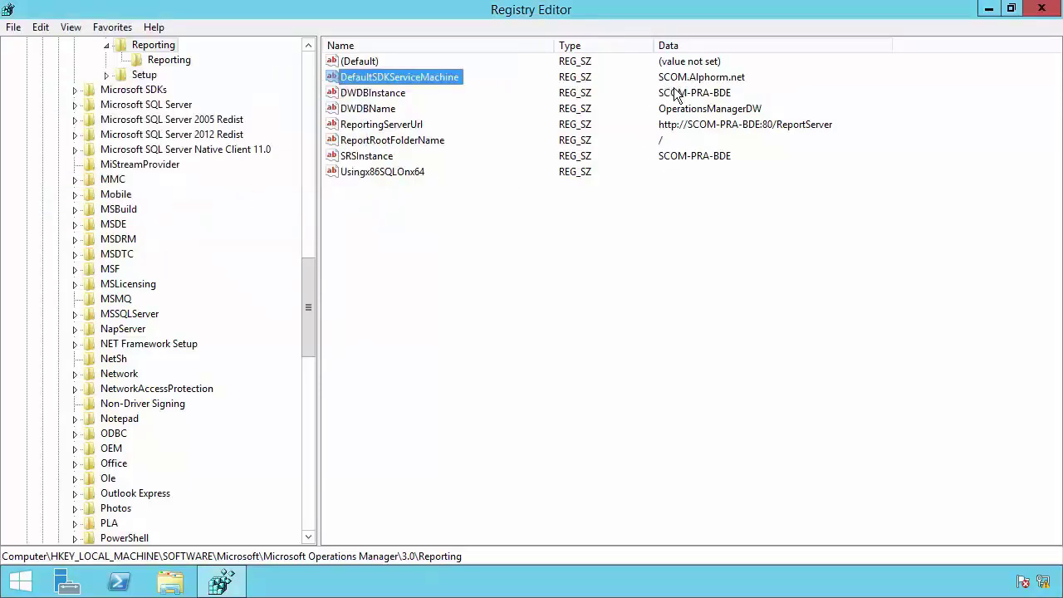
pyautogui.doubleClick(10, 12)
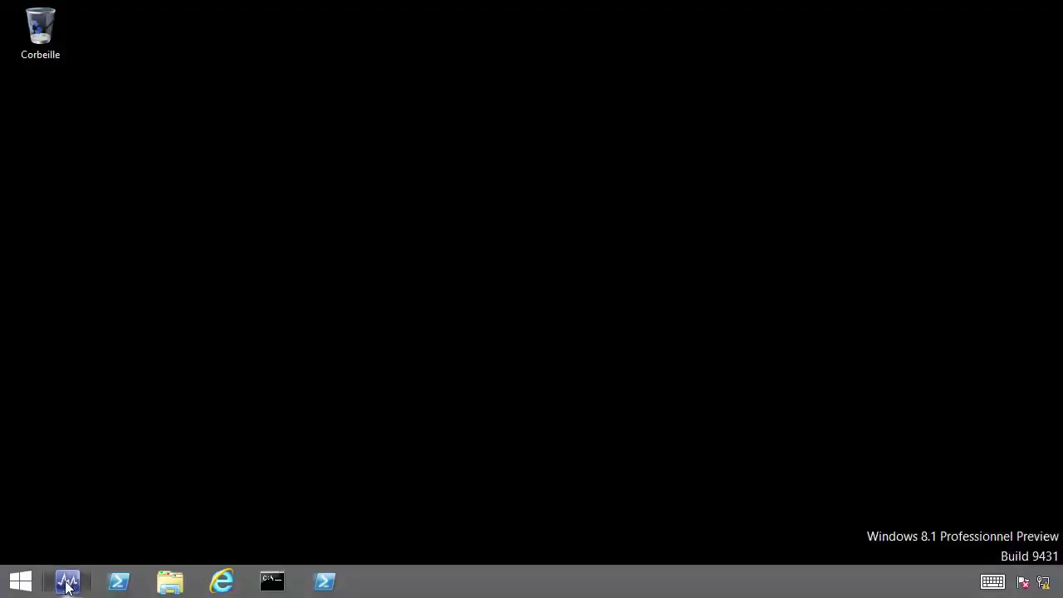
# - On the Windows 8.1 client, launch the Operations Manager console and connect the Operations Manager Shell to scom.alphorm.net
pyautogui.click(68, 582)
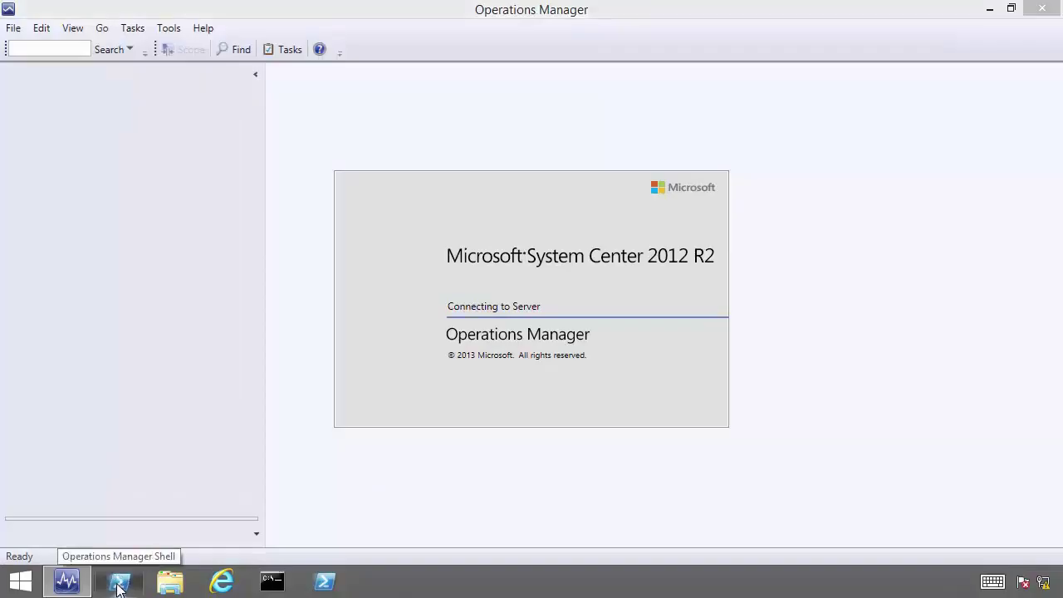
pyautogui.click(119, 583)
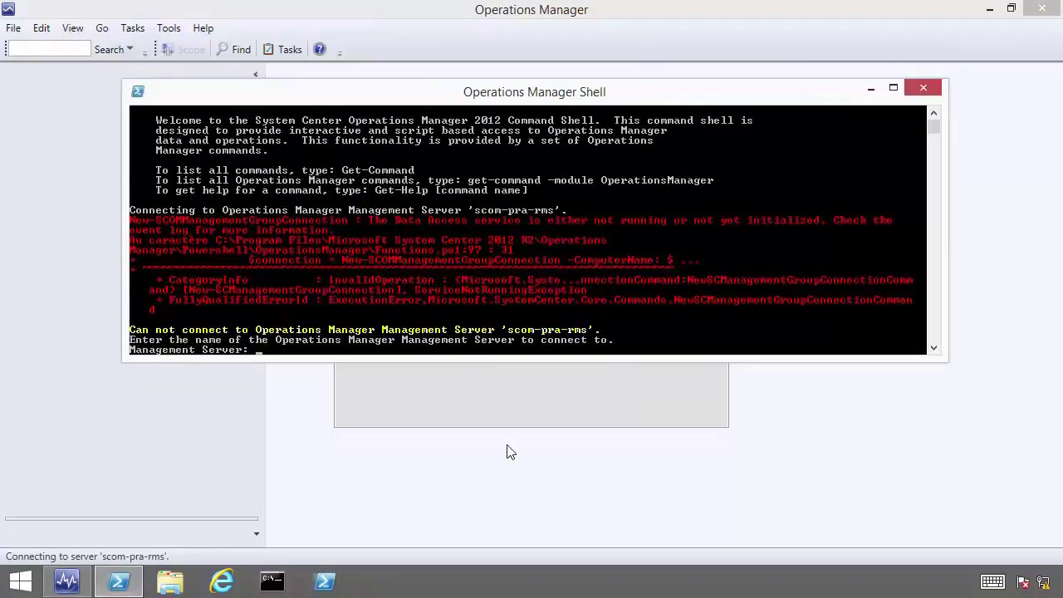
pyautogui.write('scom.alphorm.net')
pyautogui.press('Return')
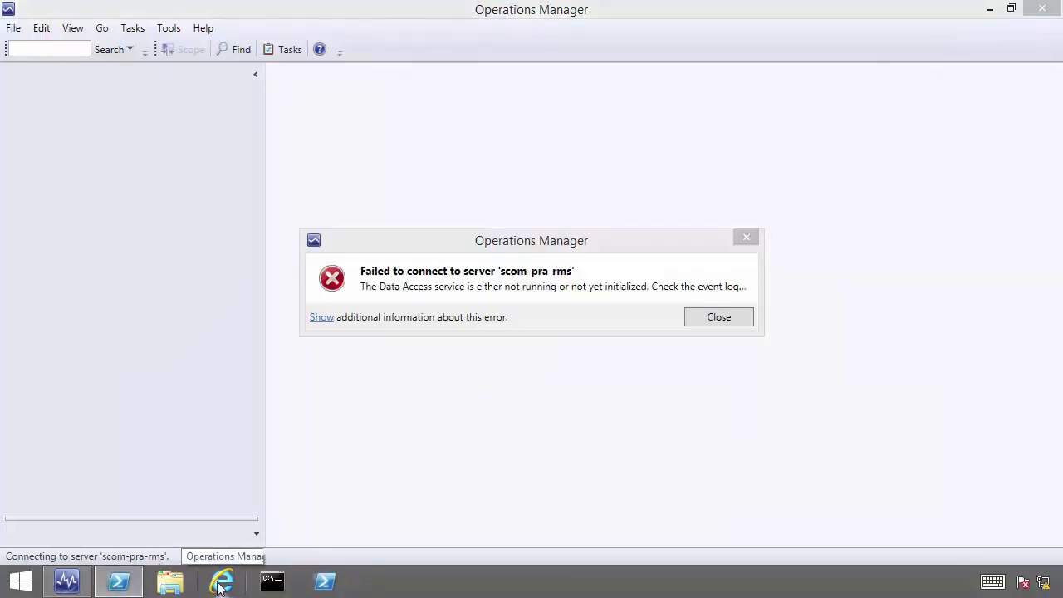
# - Dismiss the console's connection error and connect the Operations Manager console to scom.Alphorm.net
pyautogui.click(724, 320)
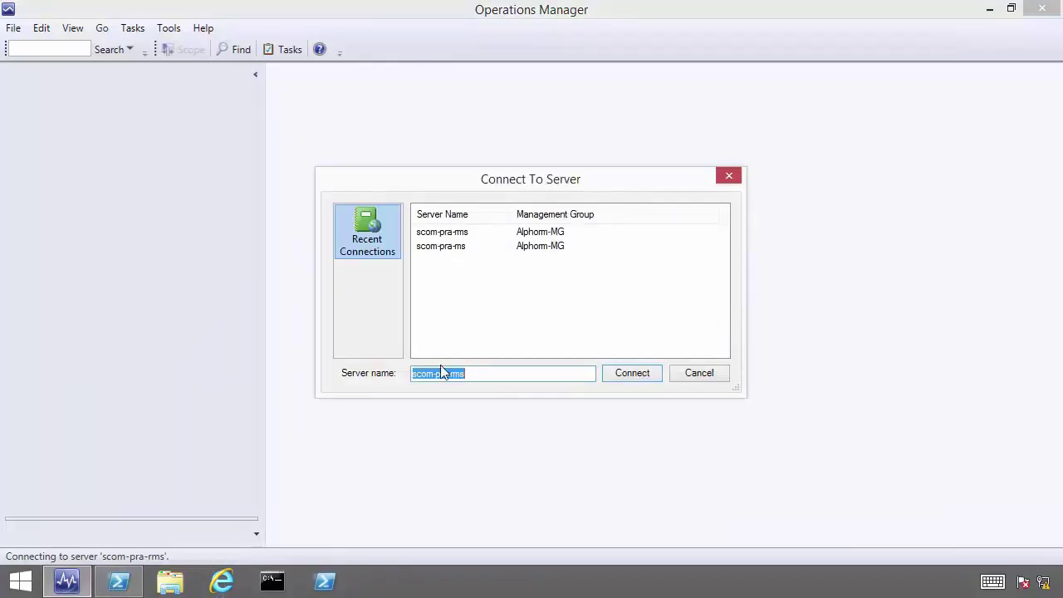
pyautogui.click(473, 374)
pyautogui.press('BackSpace')
pyautogui.press('BackSpace')
pyautogui.press('BackSpace')
pyautogui.press('BackSpace')
pyautogui.press('BackSpace')
pyautogui.press('BackSpace')
pyautogui.press('BackSpace')
pyautogui.press('BackSpace')
pyautogui.write('.Alphorm.net')
pyautogui.click(629, 377)
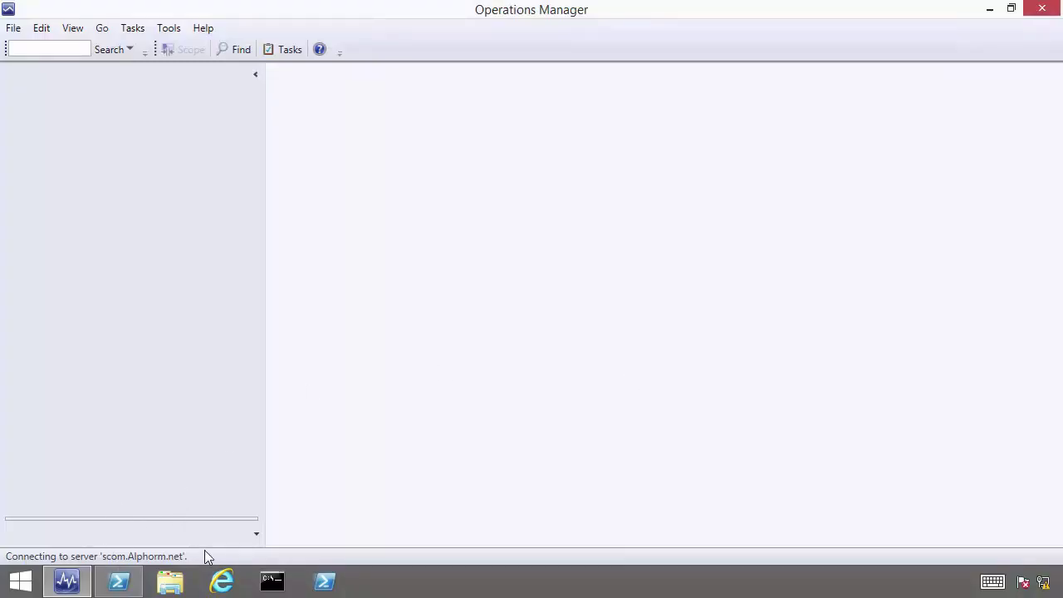
# - Check the Operations Manager Shell connection, and open a suggested address in Internet Explorer
pyautogui.click(125, 583)
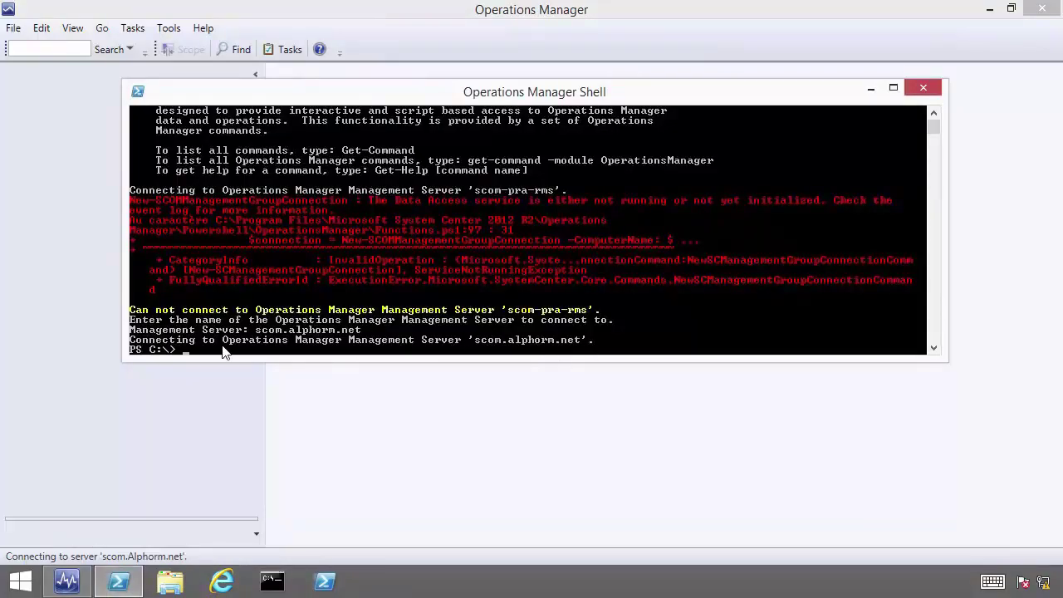
pyautogui.click(72, 583)
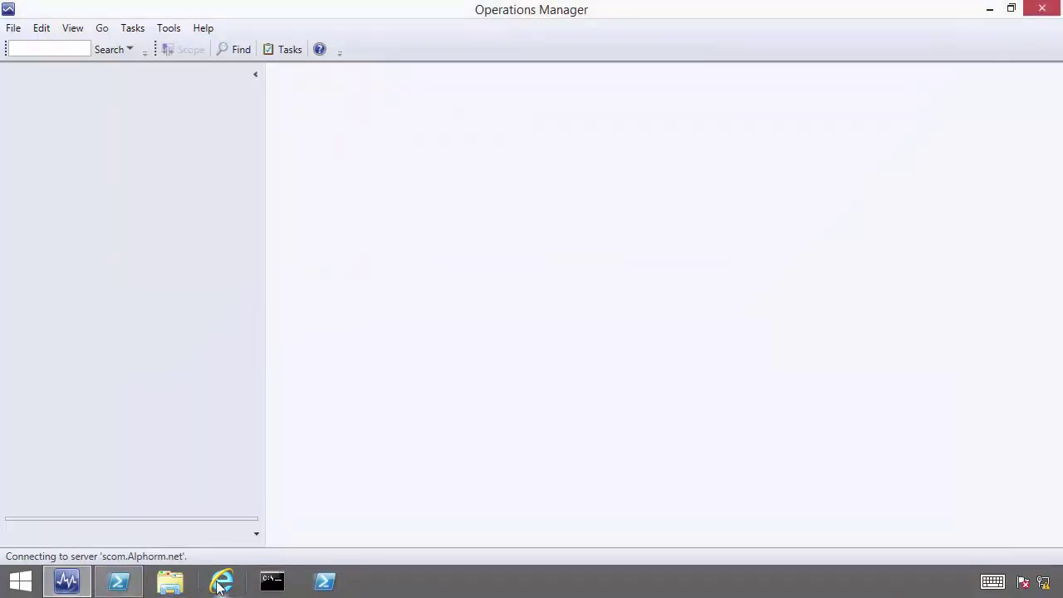
pyautogui.click(221, 583)
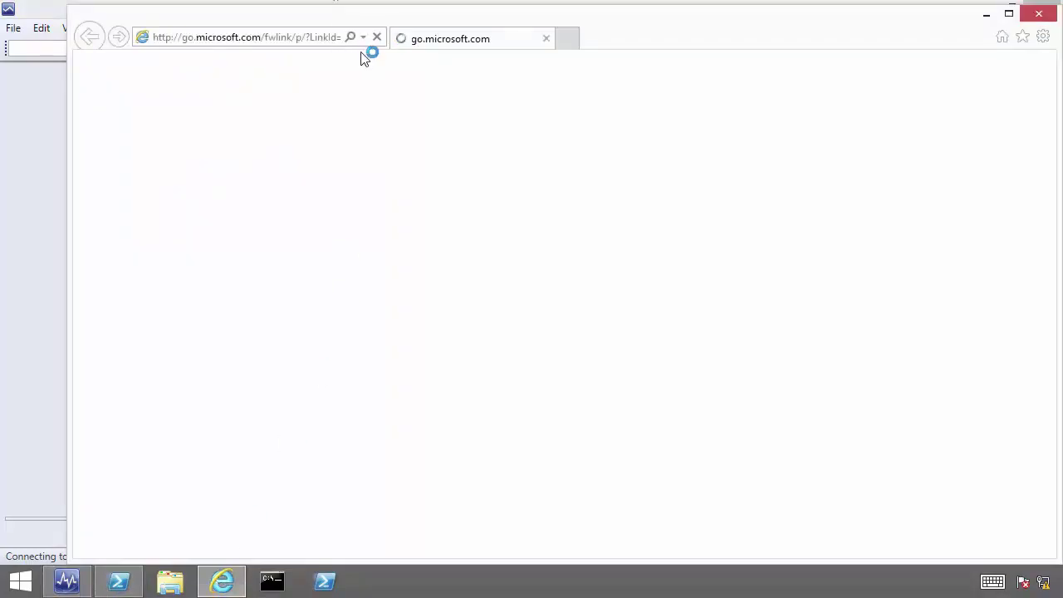
pyautogui.click(334, 37)
pyautogui.click(201, 58)
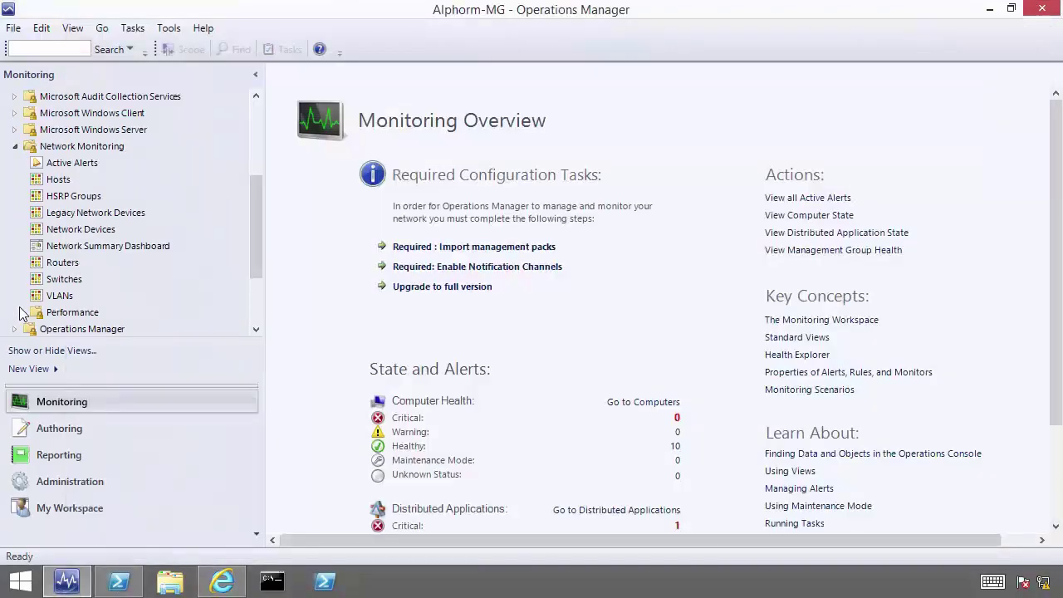
# - Review the report folders in the Operations Manager console's Reporting workspace, and switch back to Internet Explorer
pyautogui.click(24, 312)
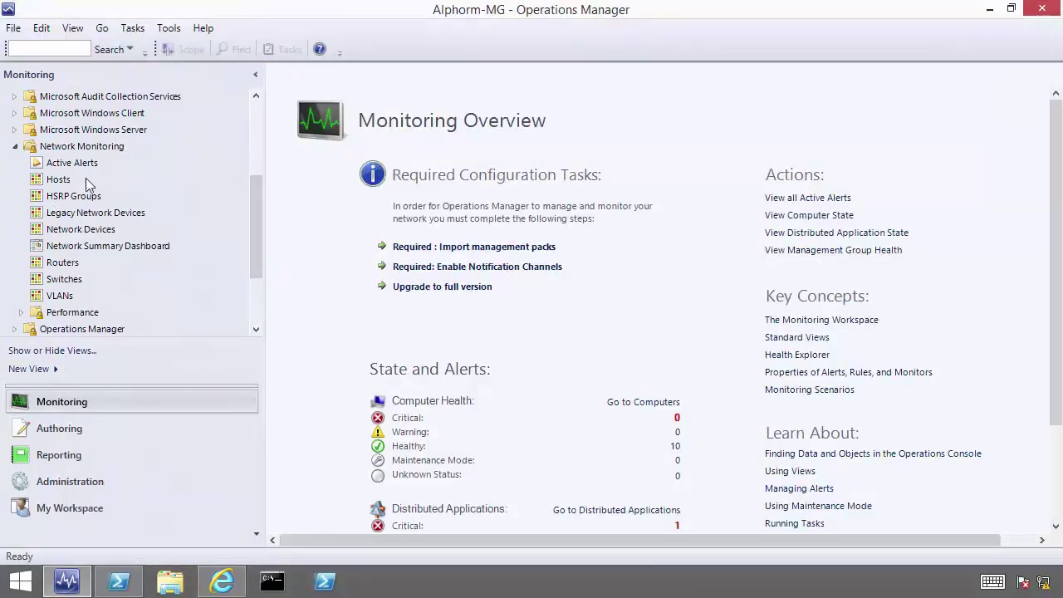
pyautogui.click(55, 459)
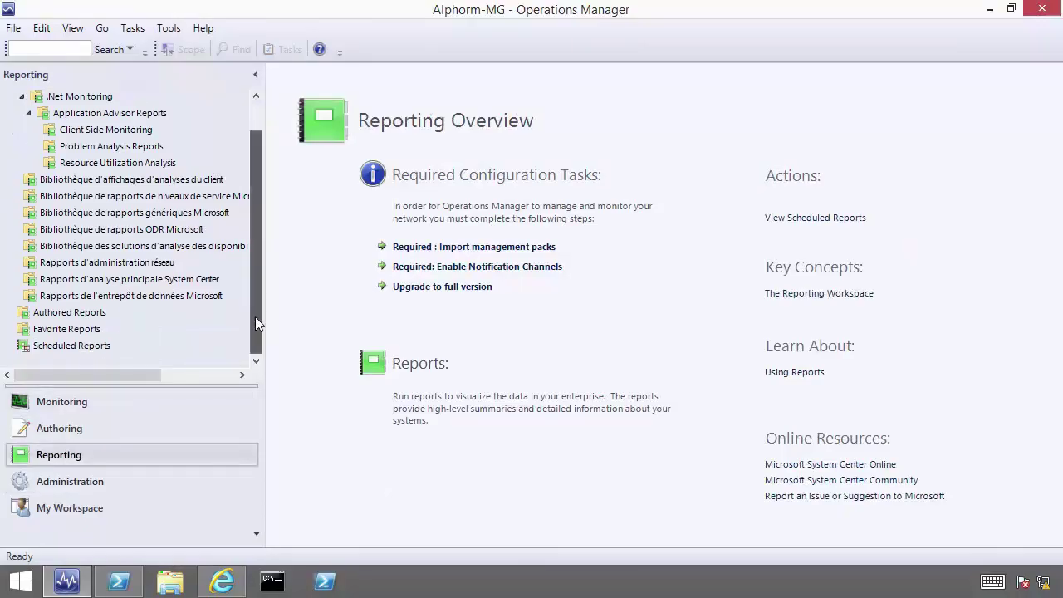
pyautogui.click(221, 581)
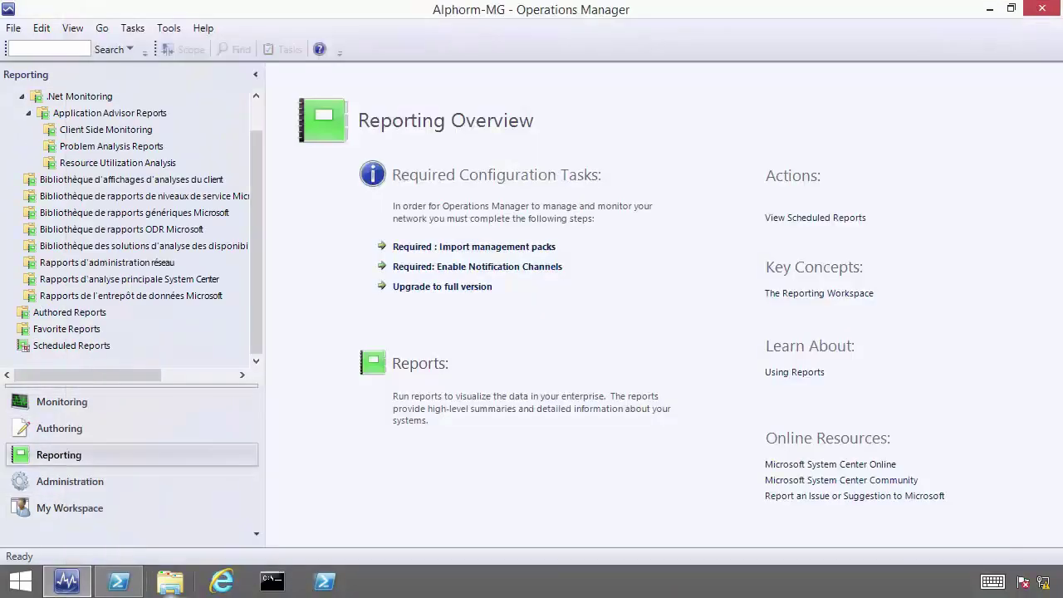
# - Switch to Internet Explorer and examine the Monitoring view tree in the Operations Manager web console
pyautogui.click(222, 585)
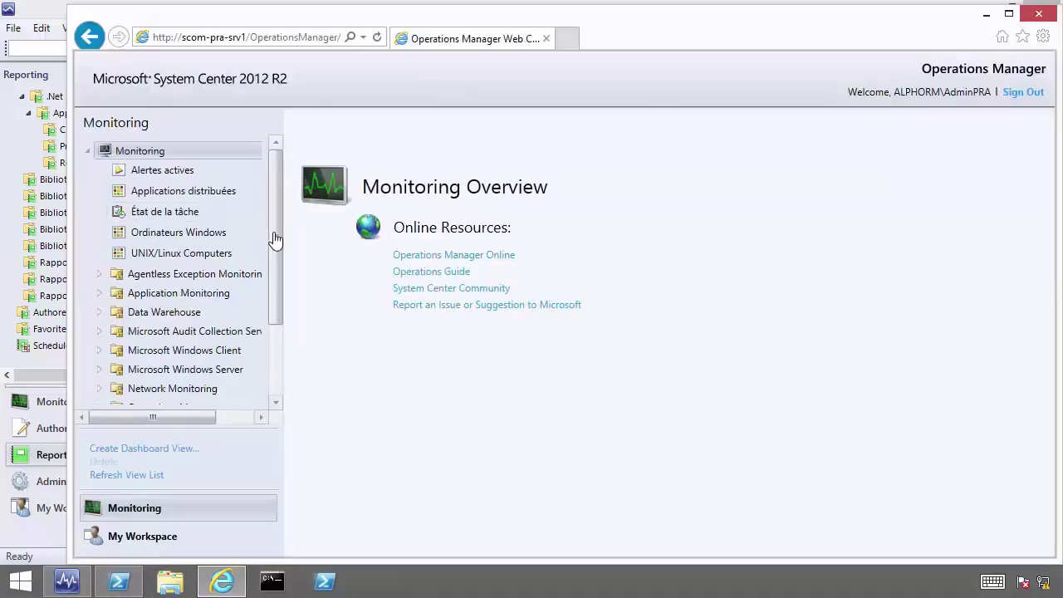
pyautogui.scroll(-3, 274, 269)
pyautogui.scroll(3, 276, 276)
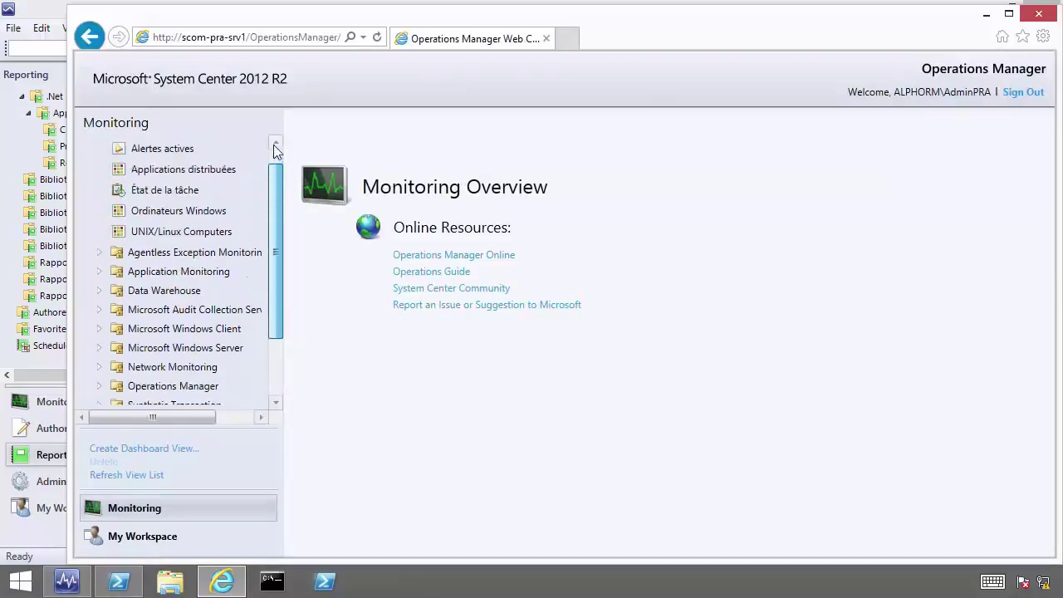
pyautogui.click(274, 145)
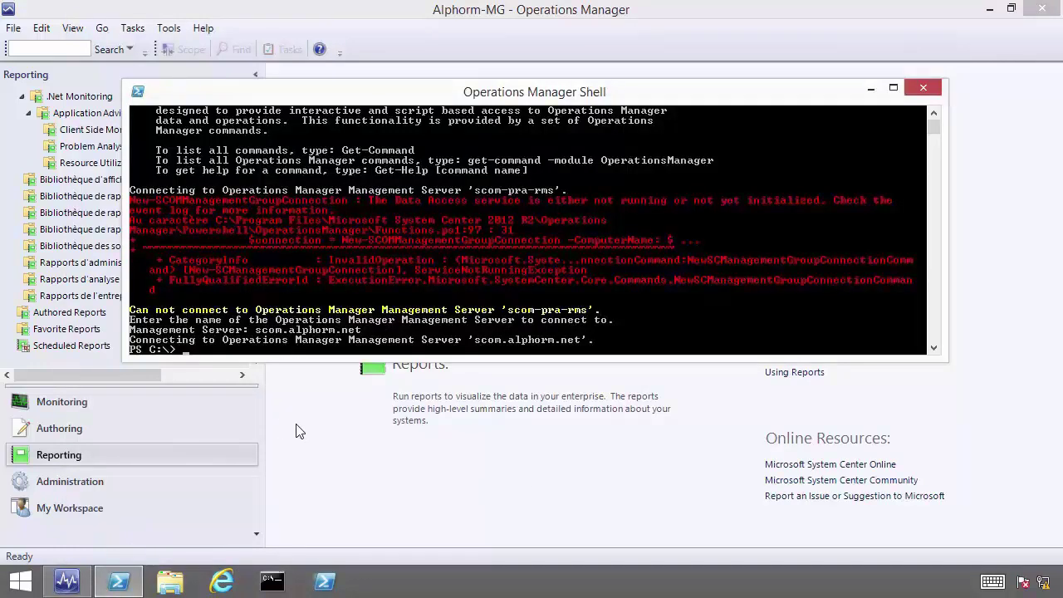
# - Return to the console's Monitoring workspace and check the computers' states in the Inventaire détecté view, widening the Name column
pyautogui.click(83, 411)
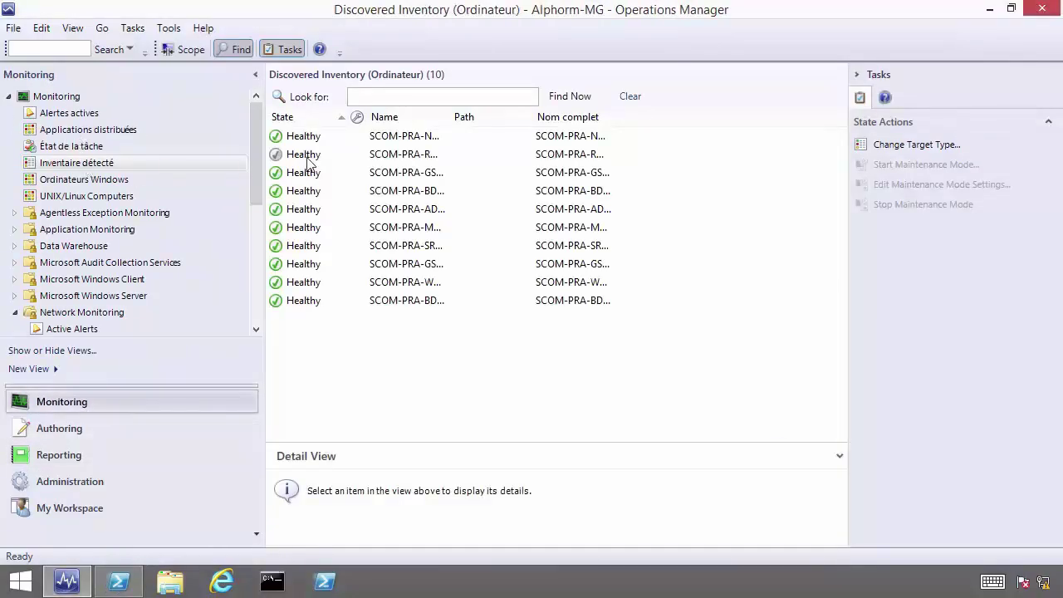
pyautogui.moveTo(449, 119); pyautogui.dragTo(498, 119)
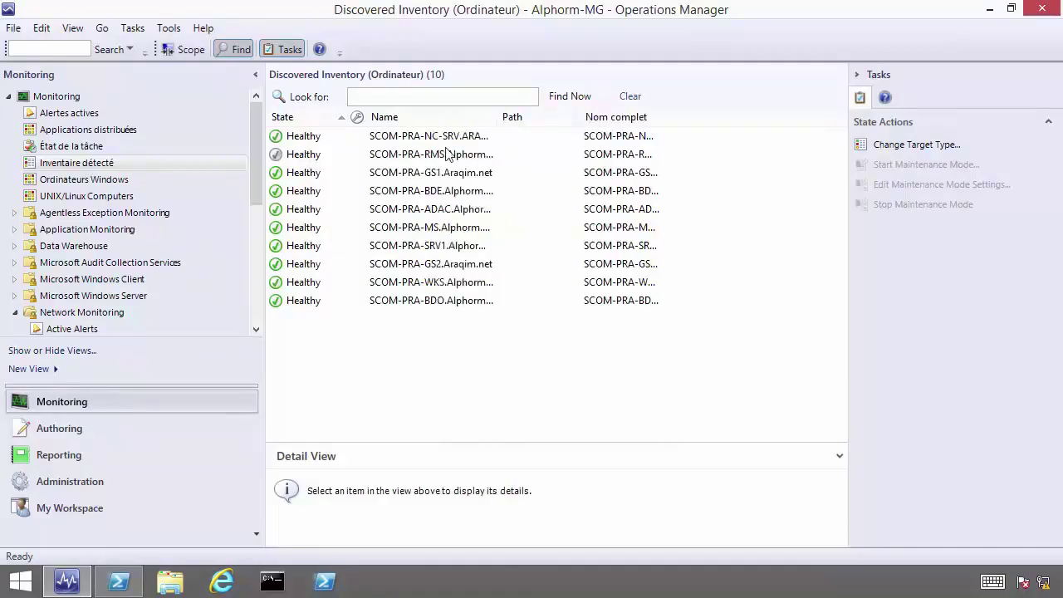
pyautogui.click(72, 116)
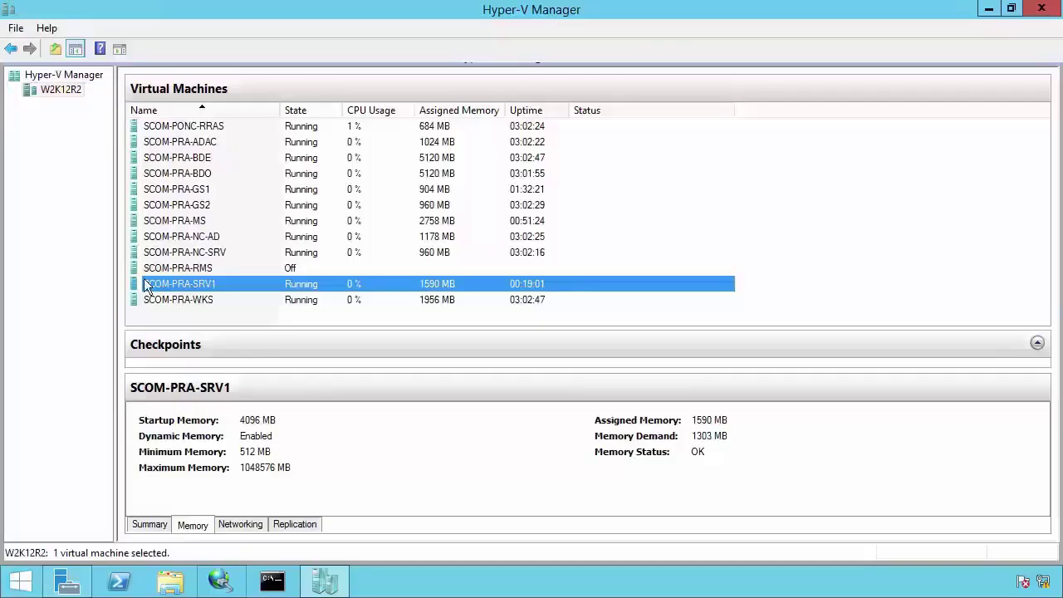
# - Start the SCOM-PRA-RMS virtual machine in Hyper-V Manager
pyautogui.click(196, 267)
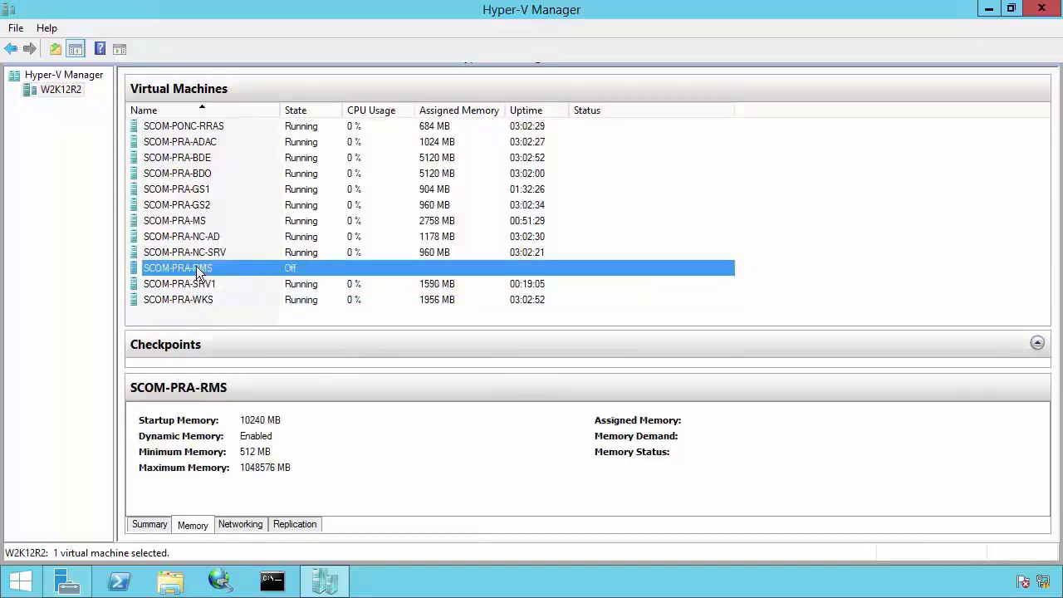
pyautogui.rightClick(196, 267)
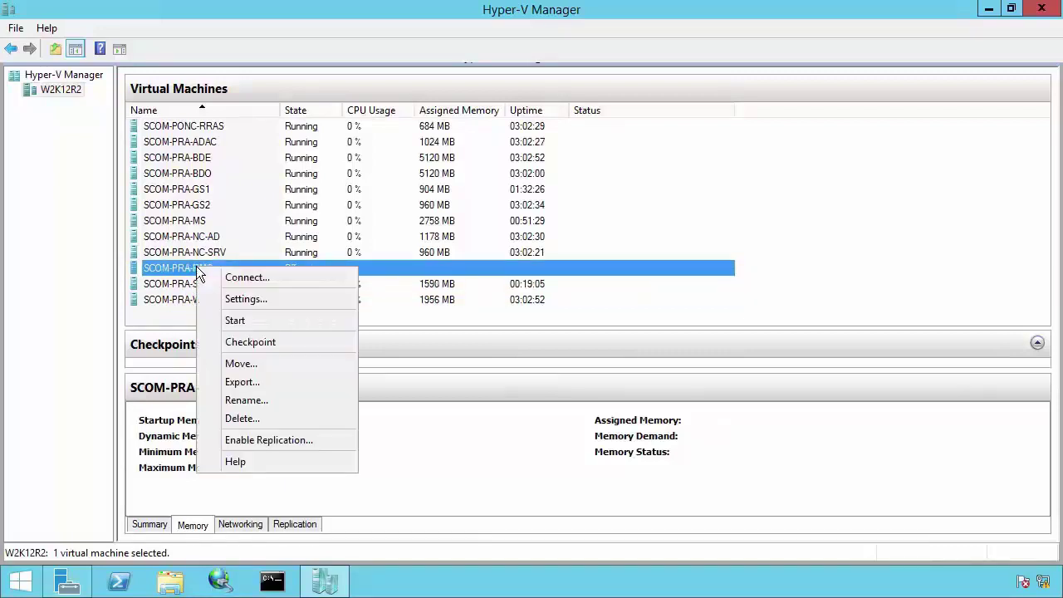
pyautogui.click(265, 320)
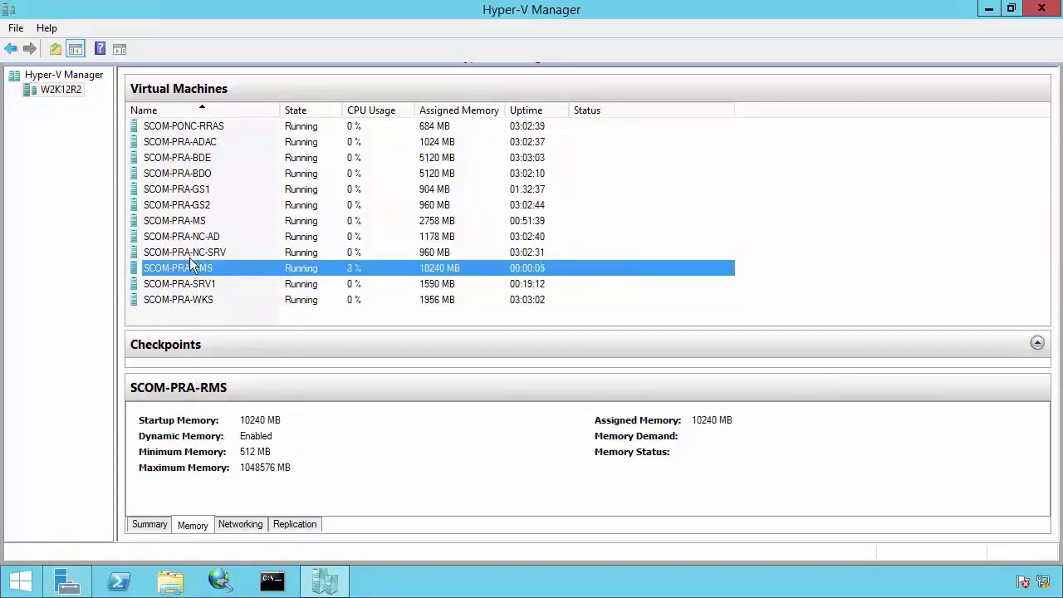
# - Shut down the SCOM-PRA-MS virtual machine
pyautogui.click(181, 223)
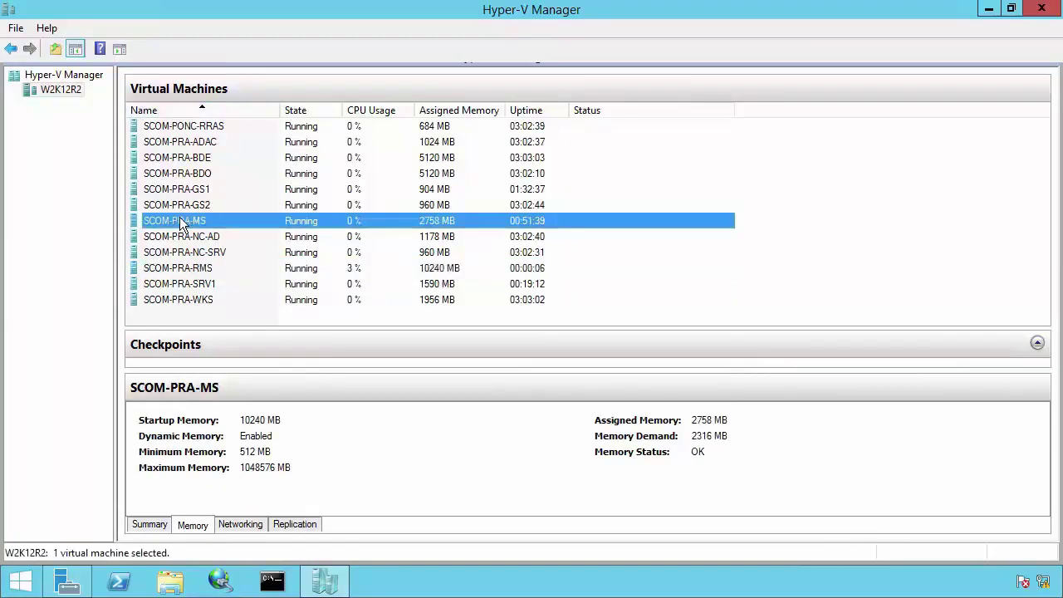
pyautogui.rightClick(181, 224)
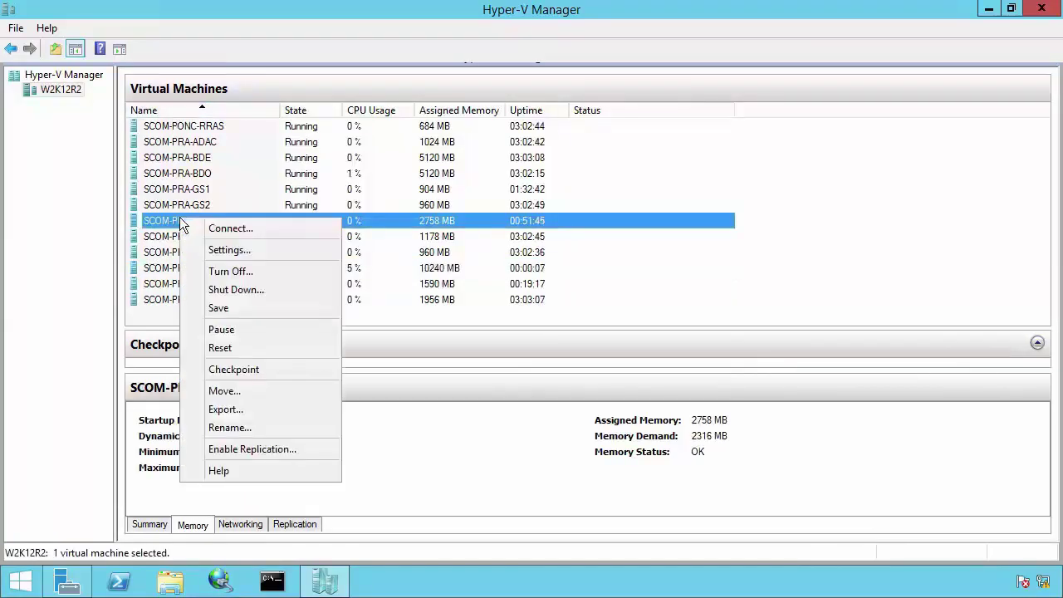
pyautogui.click(248, 289)
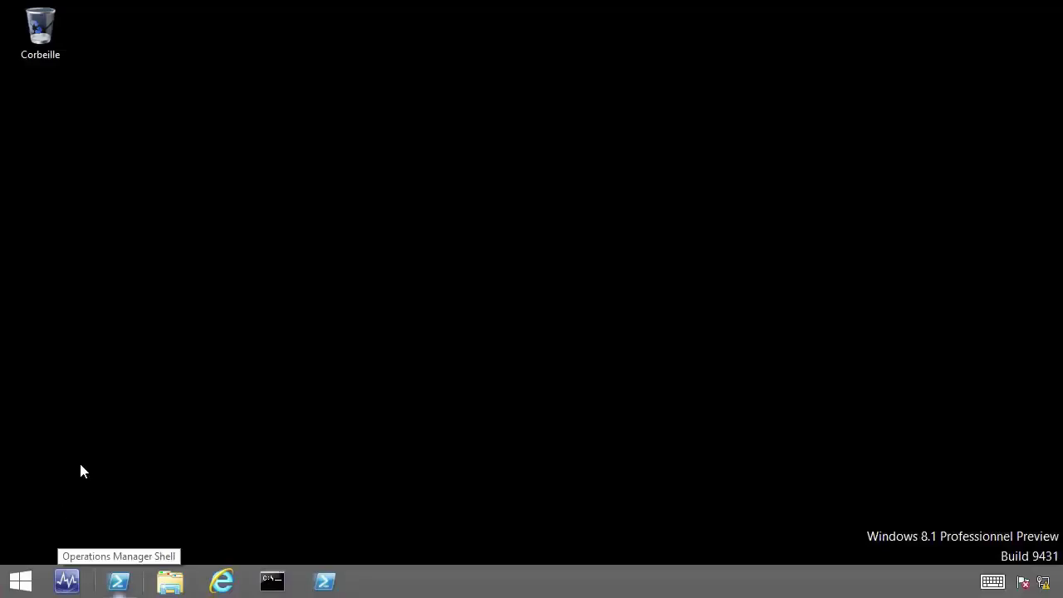
# - On the Windows 8.1 client, launch the Operations Manager console and the Operations Manager Shell, and move the shell window aside
pyautogui.click(67, 580)
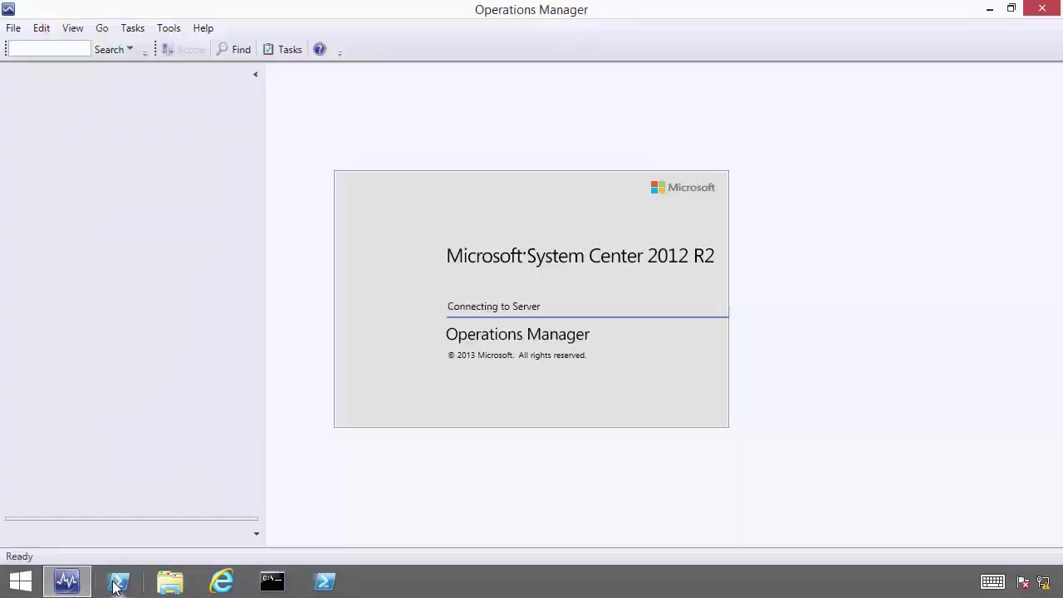
pyautogui.click(117, 584)
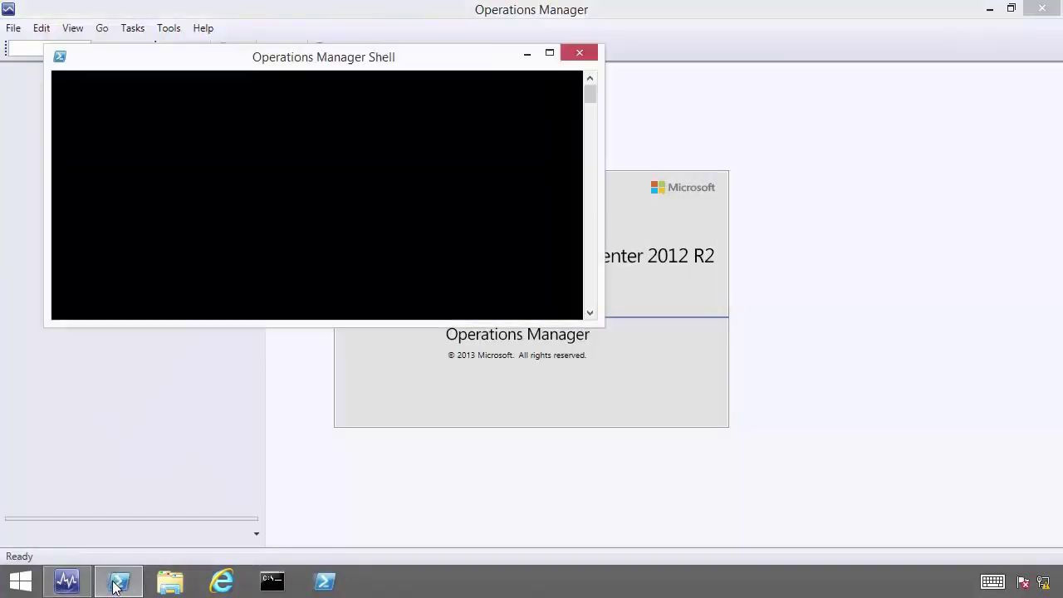
pyautogui.moveTo(225, 63); pyautogui.dragTo(521, 84)
pyautogui.moveTo(592, 129); pyautogui.dragTo(600, 174)
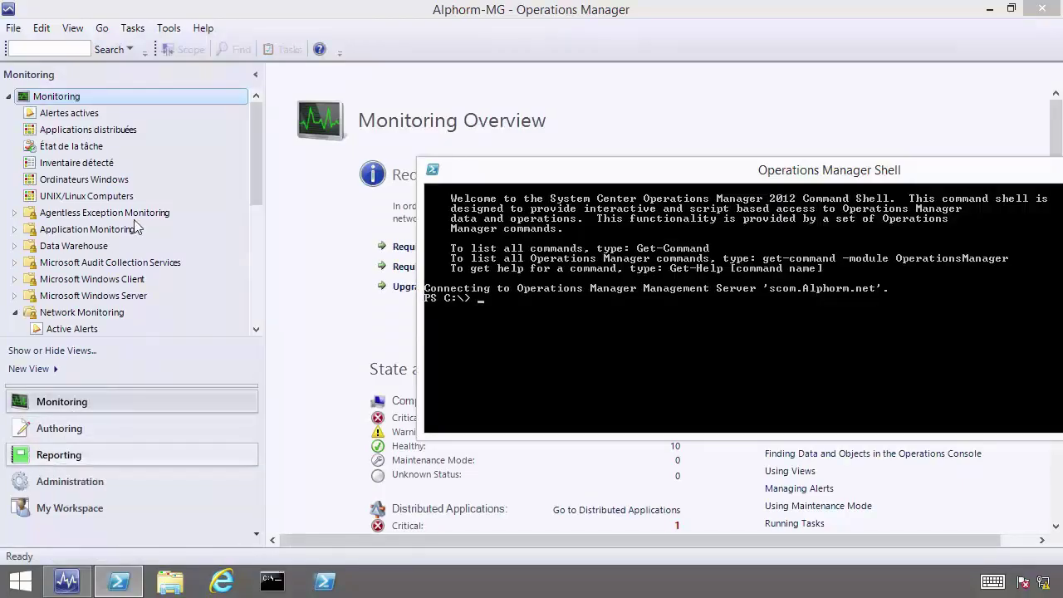
# - Open the Inventaire détecté view in the Operations Manager console, widen the Name column and refresh the computers' states
pyautogui.click(98, 162)
pyautogui.moveTo(523, 116); pyautogui.dragTo(562, 117)
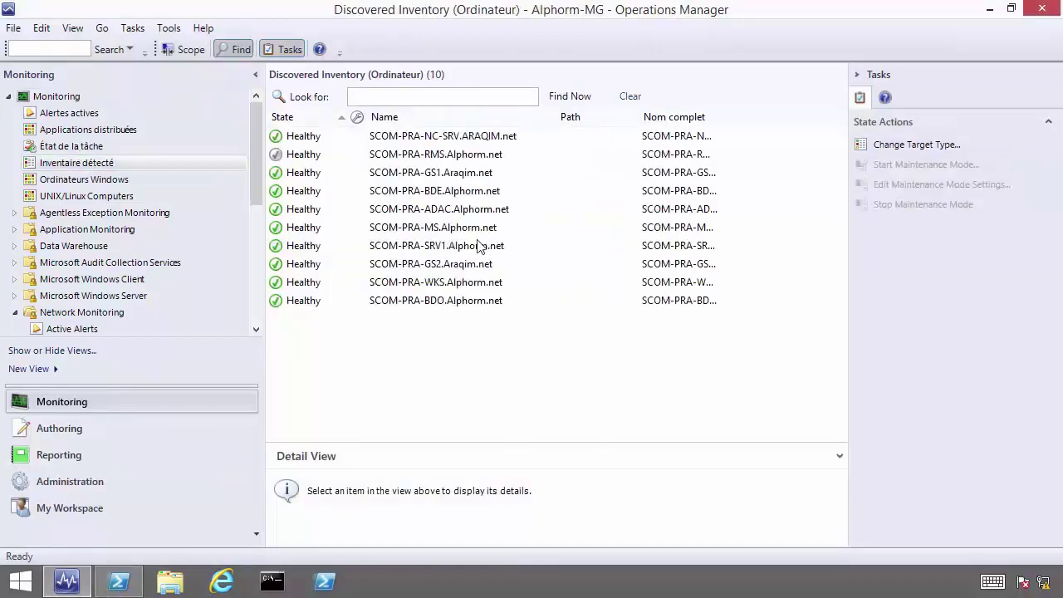
pyautogui.rightClick(108, 163)
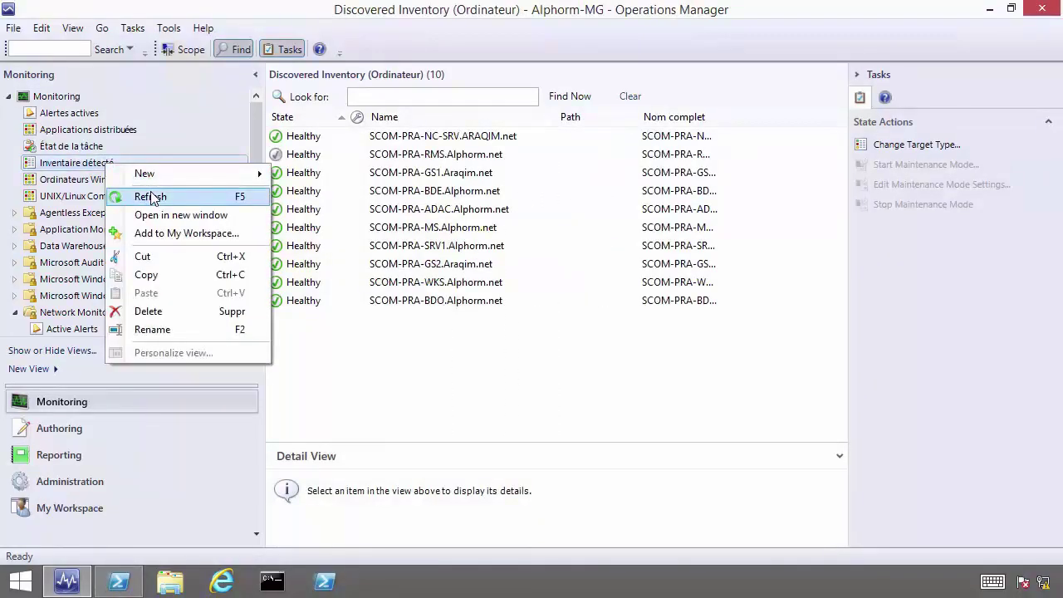
pyautogui.click(152, 196)
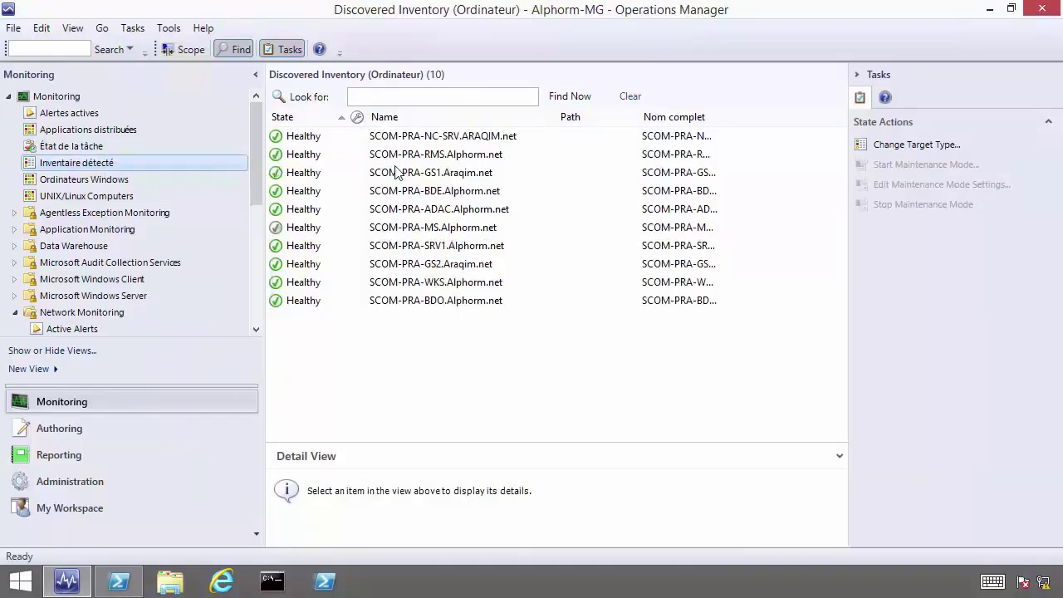
# - Check the console's Reporting workspace, and close the Operations Manager console and shell
pyautogui.click(75, 455)
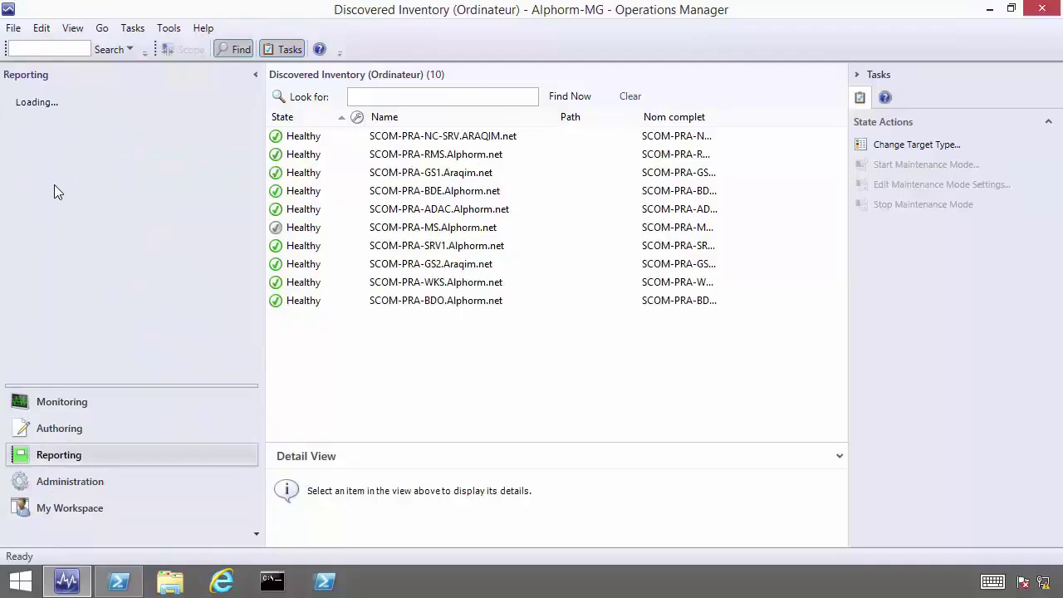
pyautogui.doubleClick(8, 12)
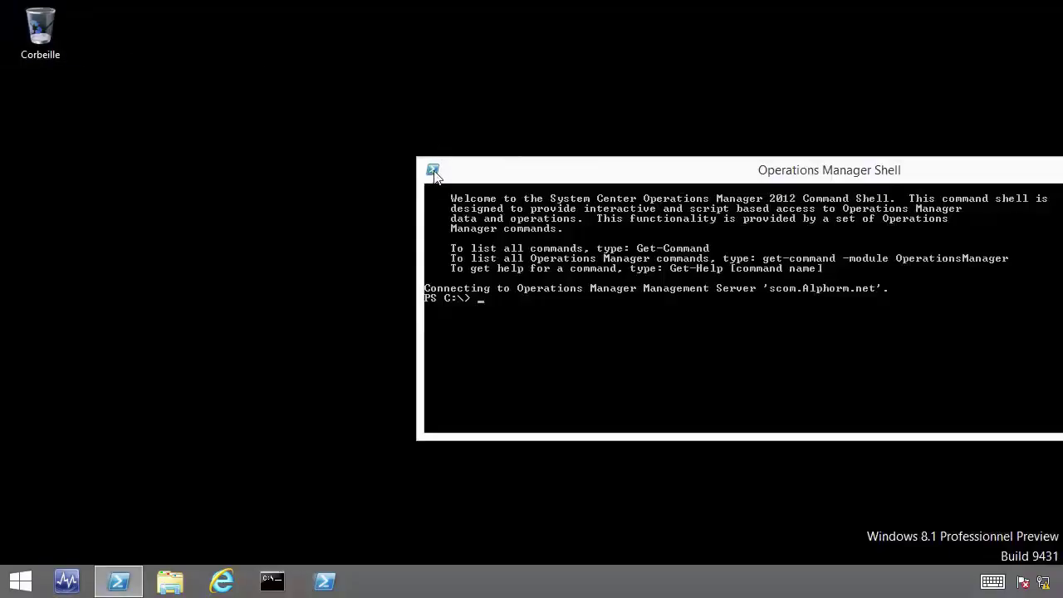
pyautogui.press('super+d')
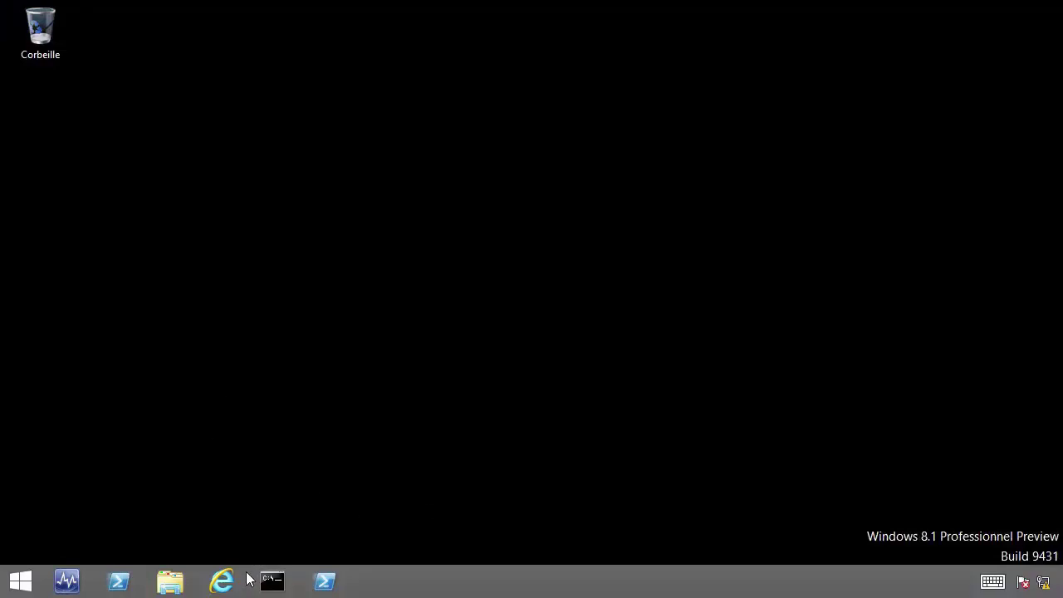
# - Launch Internet Explorer and open a previously visited address from the address history
pyautogui.click(222, 581)
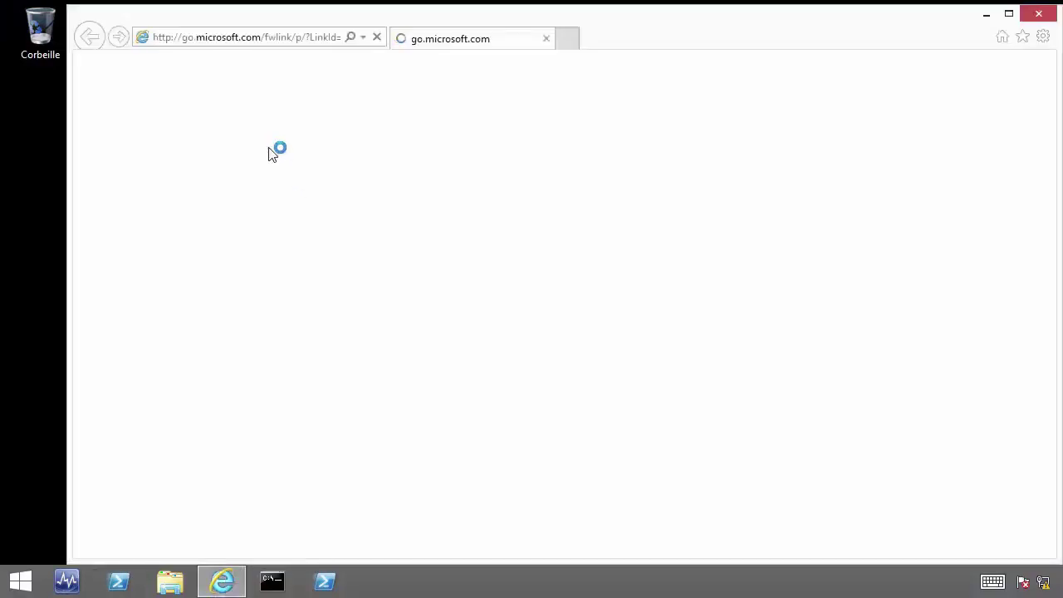
pyautogui.click(363, 39)
pyautogui.click(207, 56)
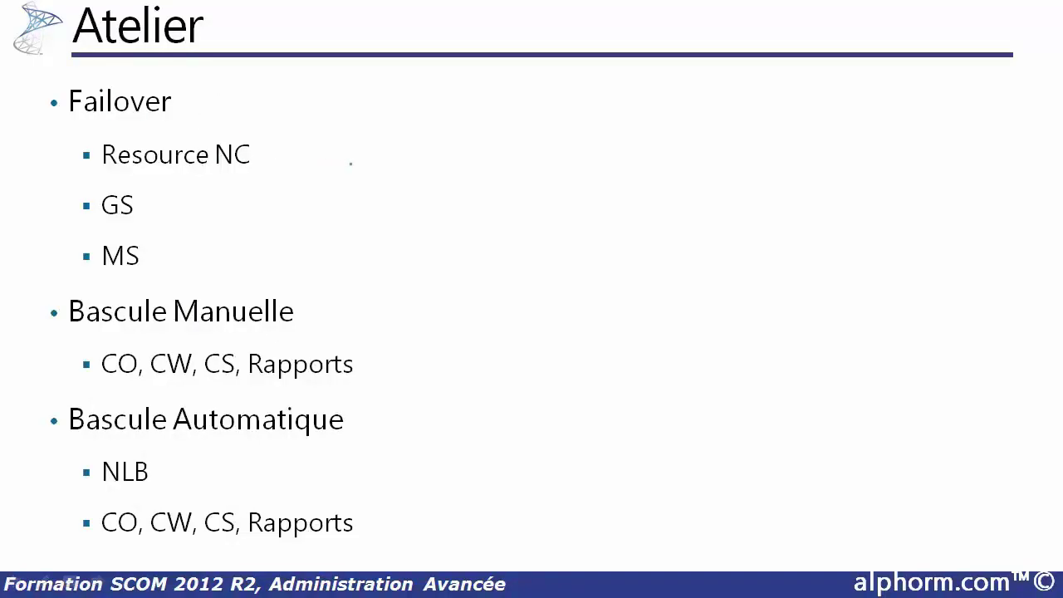
pyautogui.moveTo(355, 163)
pyautogui.mouseDown()
pyautogui.moveTo(291, 163)
pyautogui.moveTo(297, 172)
pyautogui.mouseUp()
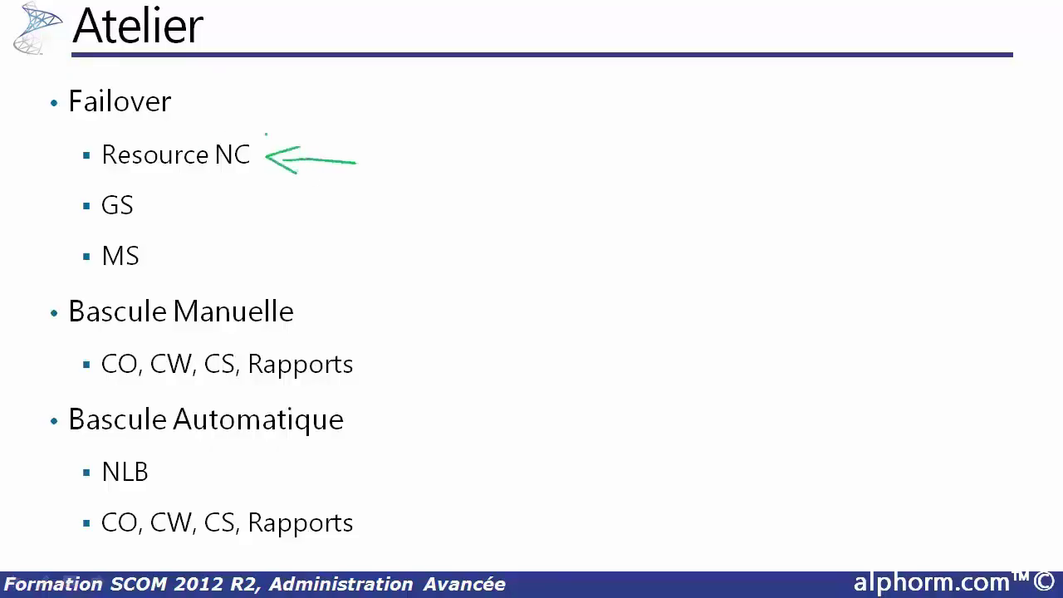
pyautogui.moveTo(368, 141)
pyautogui.mouseDown()
pyautogui.moveTo(370, 156)
pyautogui.moveTo(407, 150)
pyautogui.mouseUp()
pyautogui.moveTo(254, 218)
pyautogui.mouseDown()
pyautogui.moveTo(180, 218)
pyautogui.moveTo(199, 227)
pyautogui.mouseUp()
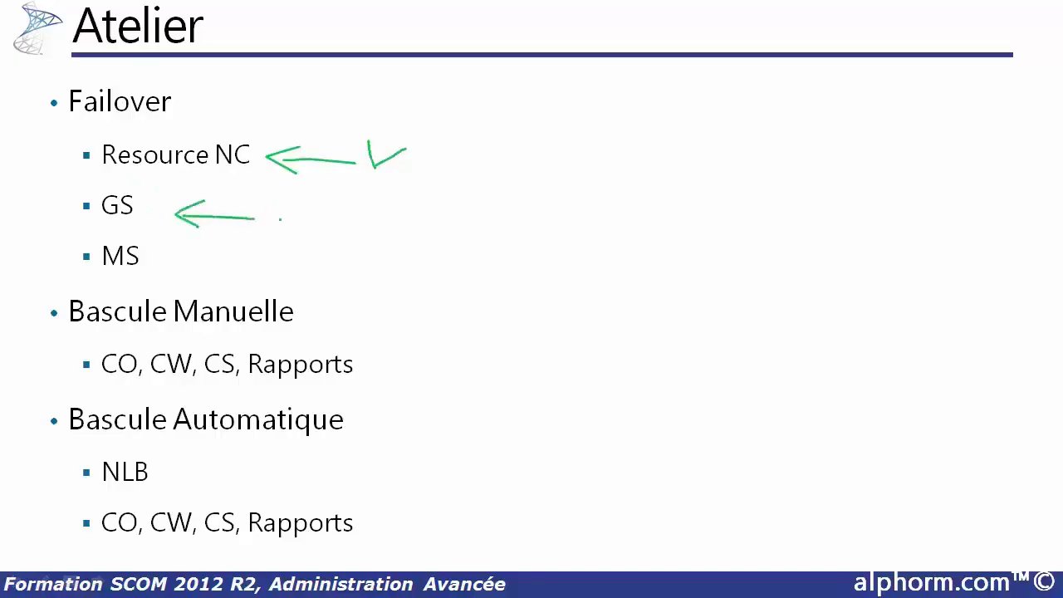
pyautogui.moveTo(272, 202); pyautogui.dragTo(317, 201)
pyautogui.moveTo(260, 265); pyautogui.dragTo(175, 264)
pyautogui.moveTo(204, 249)
pyautogui.mouseDown()
pyautogui.moveTo(193, 278)
pyautogui.moveTo(203, 283)
pyautogui.mouseUp()
pyautogui.moveTo(279, 254); pyautogui.dragTo(328, 252)
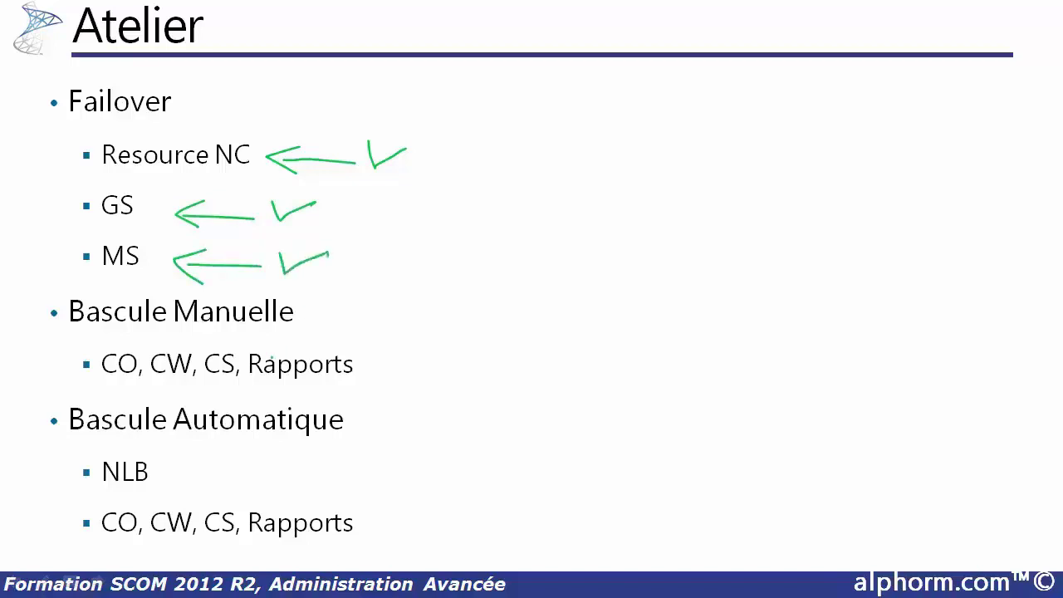